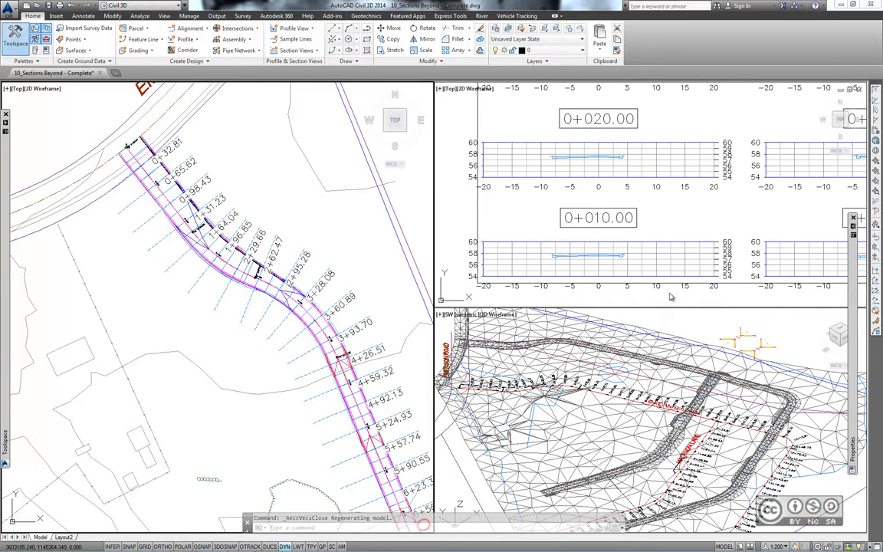
# Inspect the Jordan Court corridor in the section editor and its station list, then return to plan
pyautogui.click(161, 192)
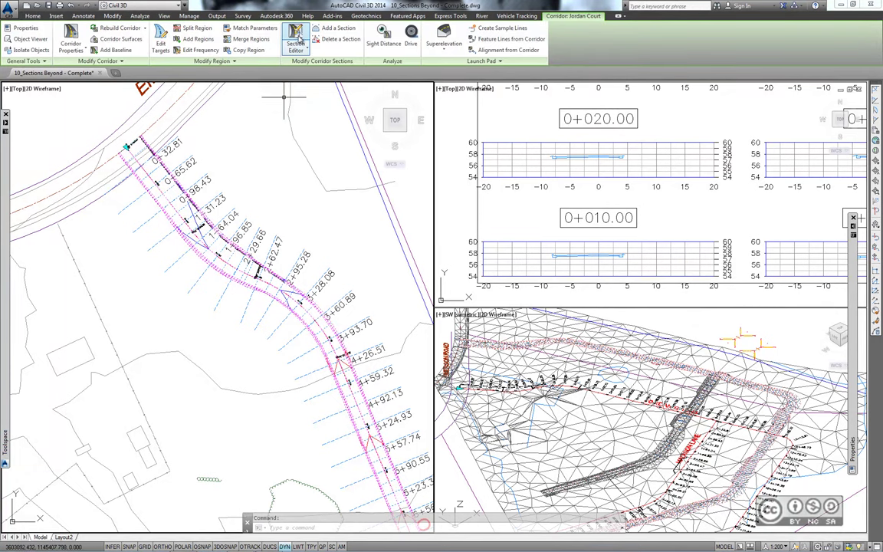
pyautogui.click(295, 34)
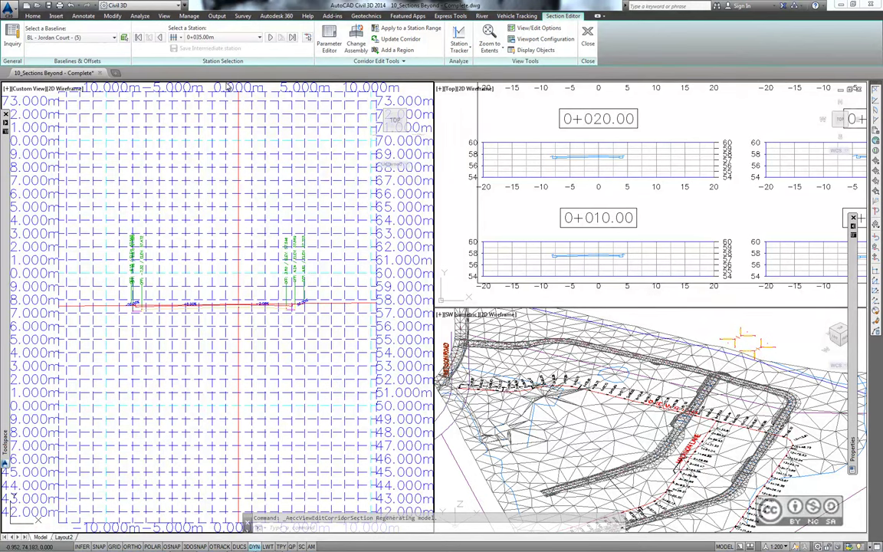
pyautogui.click(258, 39)
pyautogui.click(258, 38)
pyautogui.write('section editor')
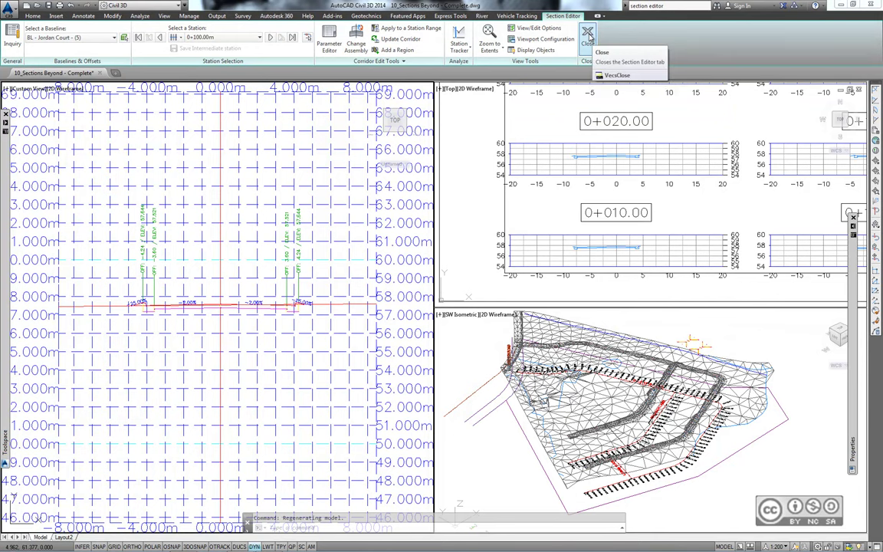
pyautogui.click(588, 47)
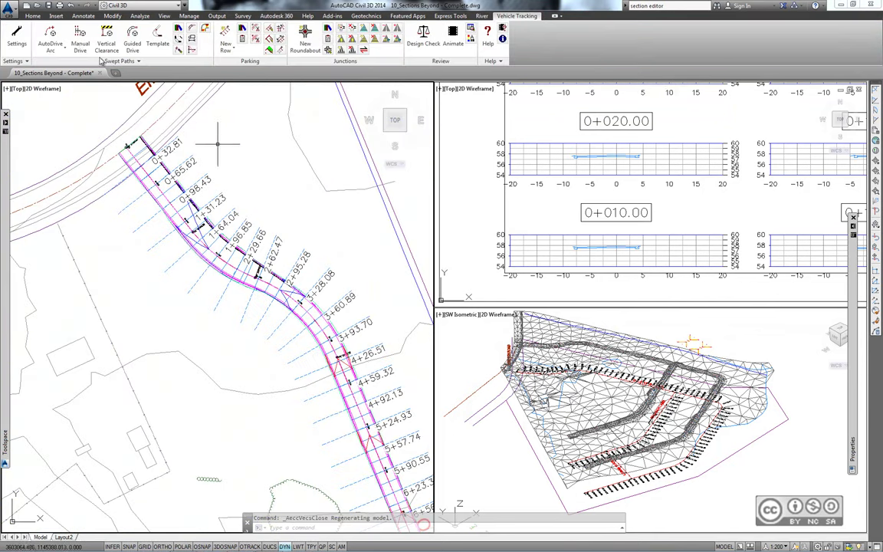
# Open 10_Using Section Editor.dwg, zoom to the north end of the corridor and select it
pyautogui.click(36, 7)
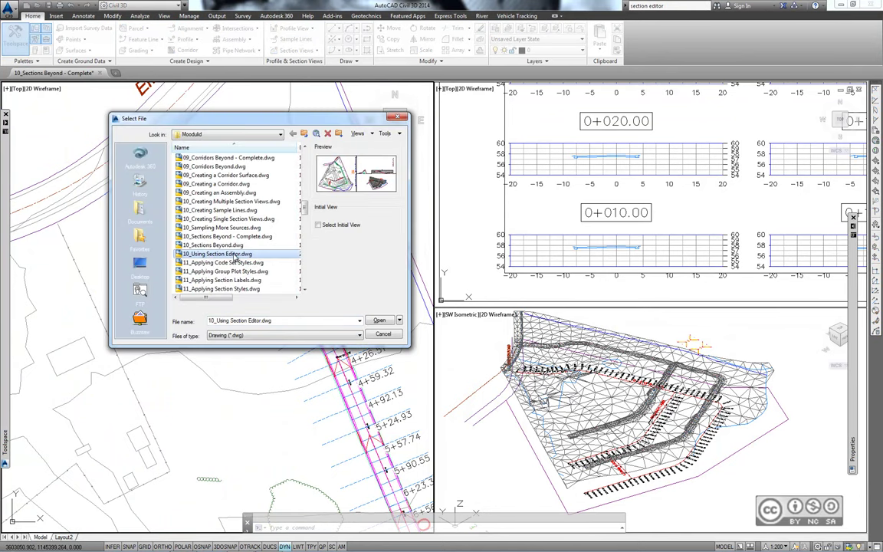
pyautogui.doubleClick(240, 257)
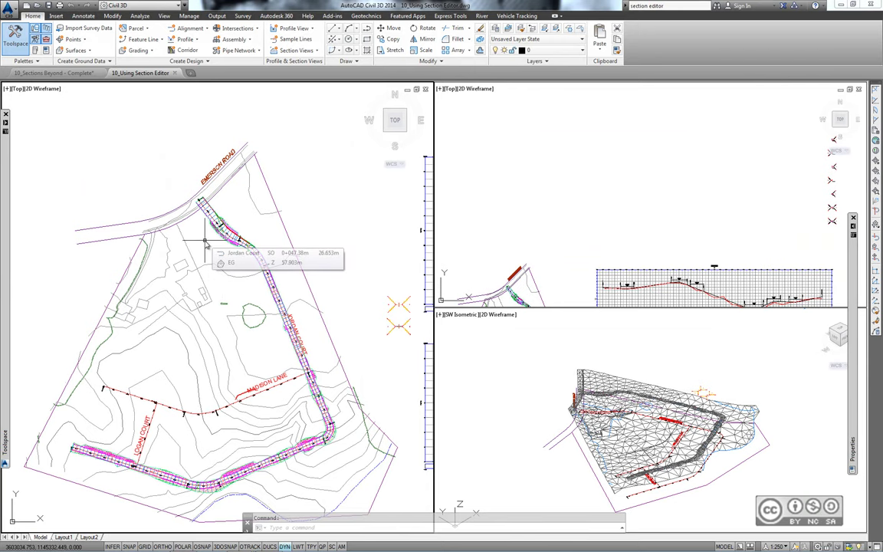
pyautogui.scroll(3, 205, 242)
pyautogui.scroll(2, 227, 197)
pyautogui.moveTo(219, 293); pyautogui.dragTo(216, 331, button='middle')
pyautogui.click(215, 179)
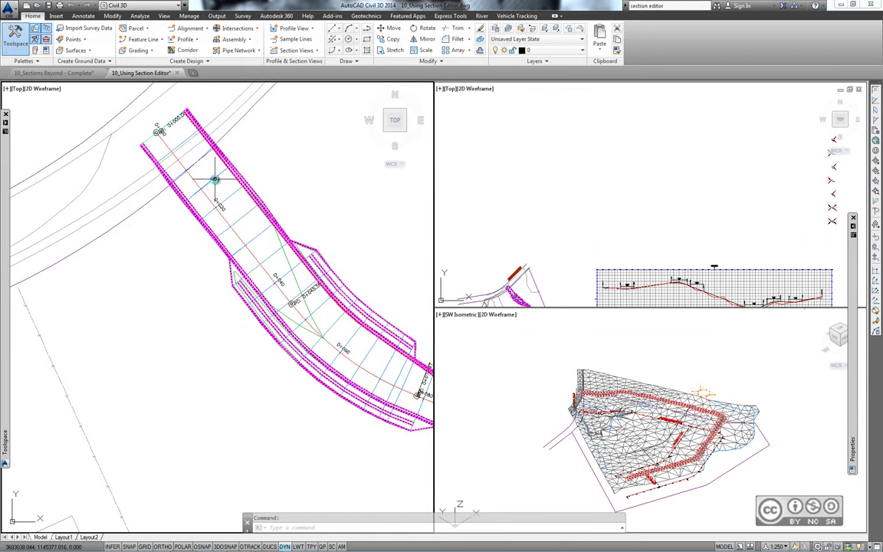
pyautogui.click(214, 179)
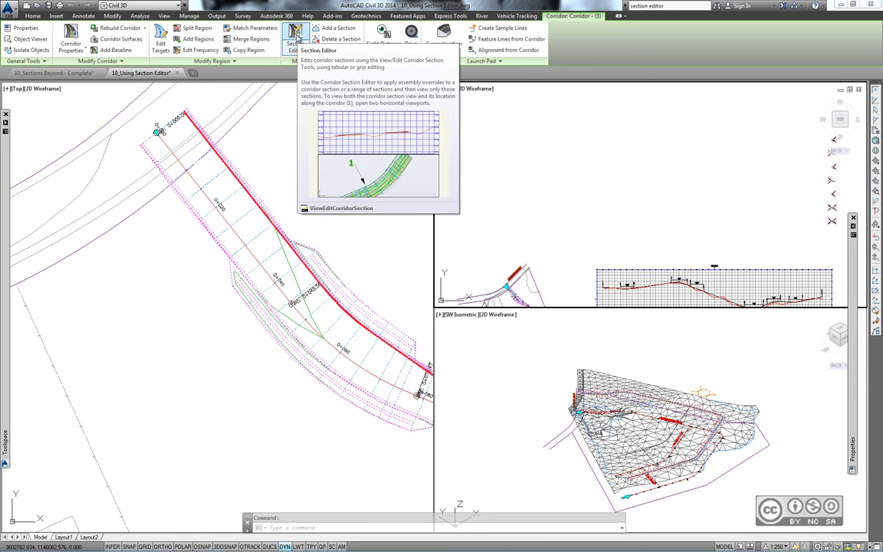
# Open the corridor in the section editor and step from station 0+010.00m to 0+015.00m
pyautogui.click(296, 37)
pyautogui.scroll(-3, 179, 308)
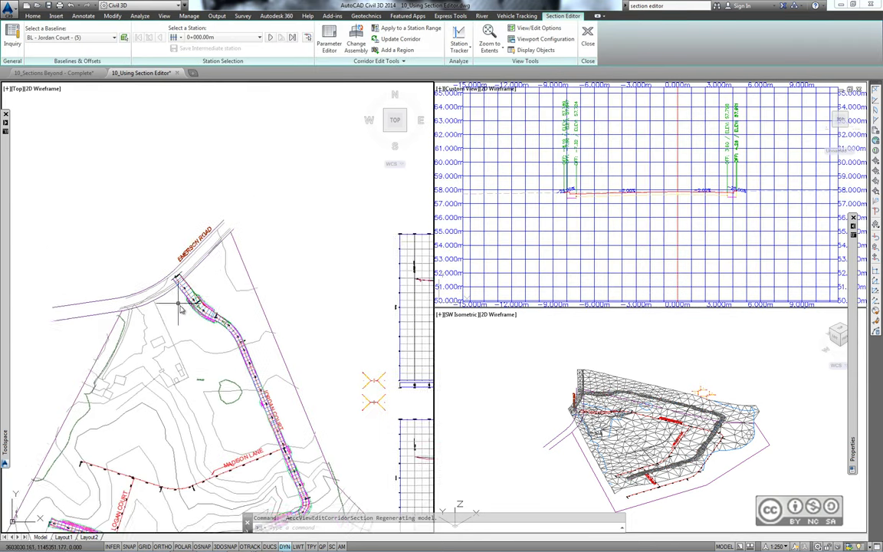
pyautogui.scroll(-2, 182, 268)
pyautogui.scroll(-2, 185, 229)
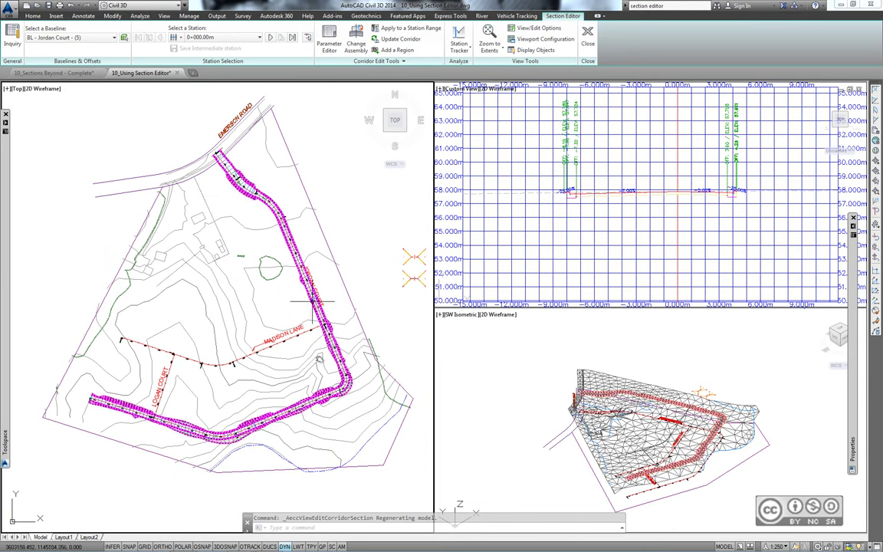
pyautogui.scroll(-4, 100, 397)
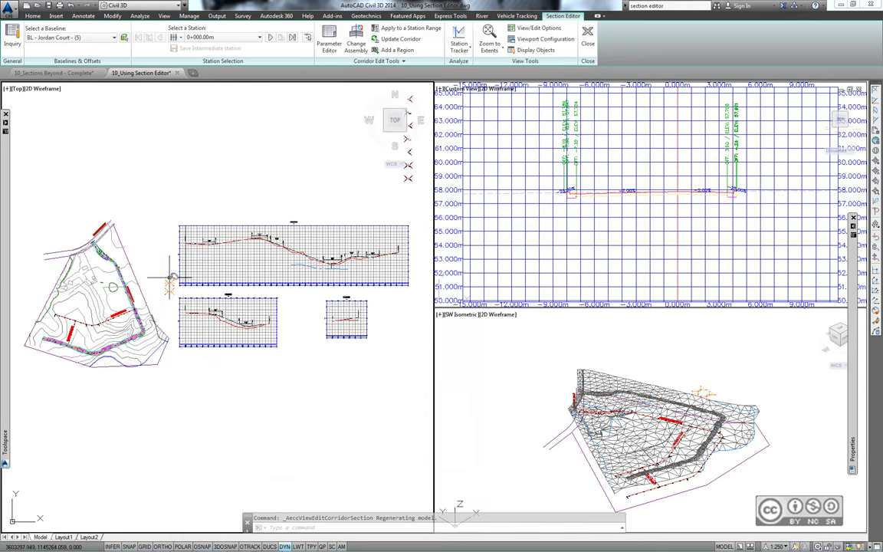
pyautogui.click(443, 190)
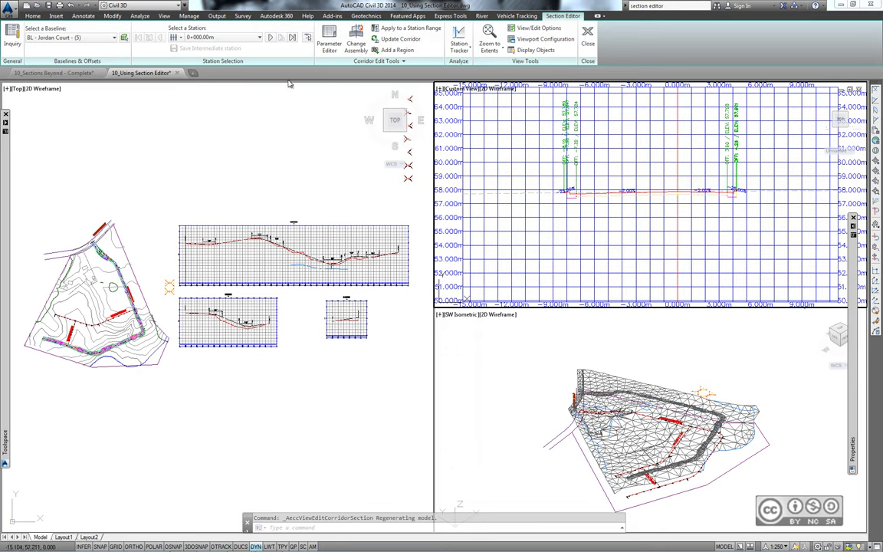
pyautogui.click(270, 39)
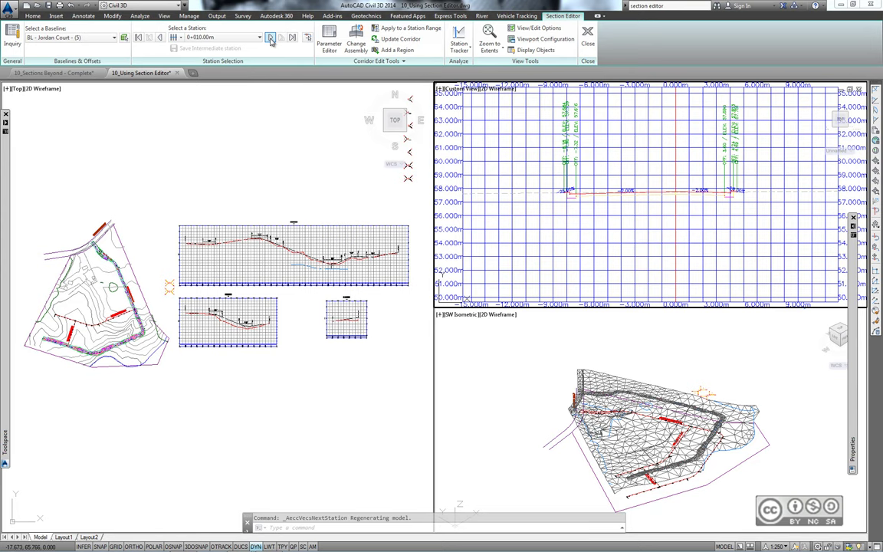
pyautogui.click(270, 40)
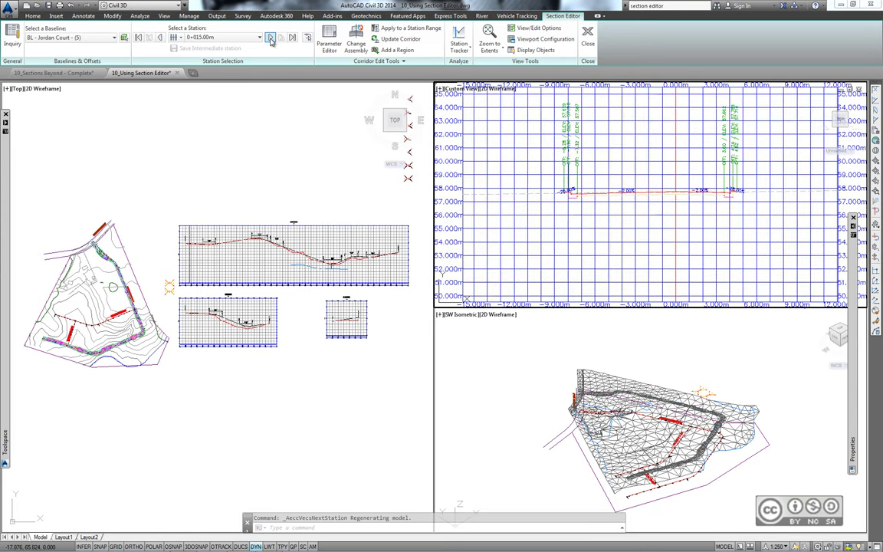
# Keep stepping along the corridor through 0+030.00m to station 0+035.00m, then show the station list
pyautogui.click(115, 241)
pyautogui.scroll(2, 91, 260)
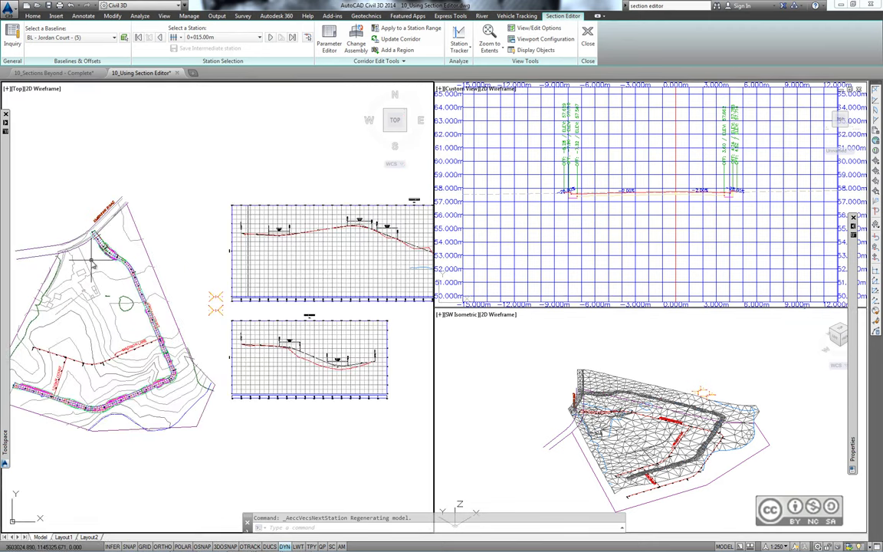
pyautogui.scroll(5, 91, 263)
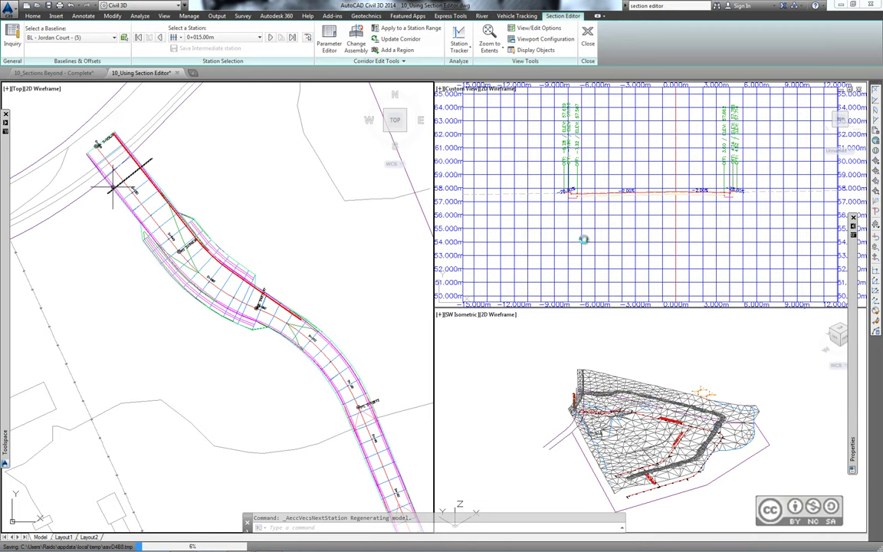
pyautogui.click(271, 41)
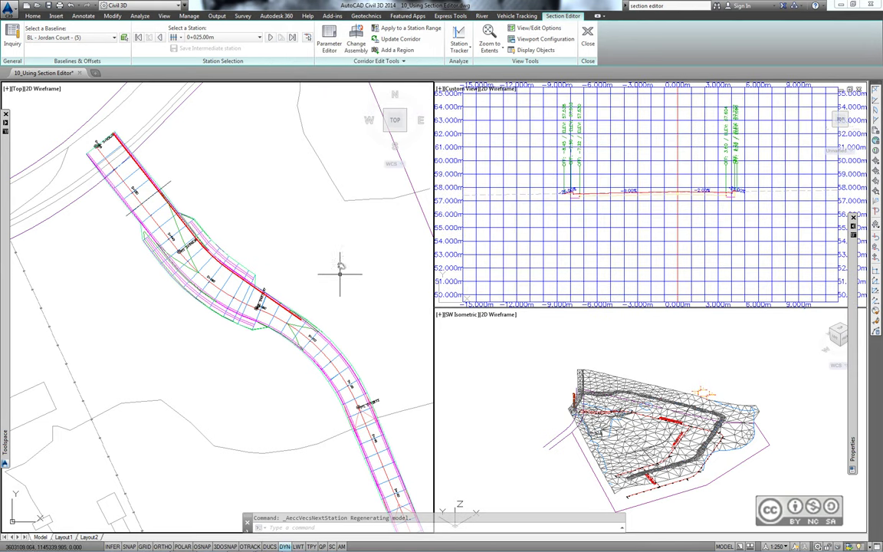
pyautogui.moveTo(302, 206); pyautogui.dragTo(207, 272, button='middle')
pyautogui.scroll(-5, 207, 272)
pyautogui.scroll(5, 223, 212)
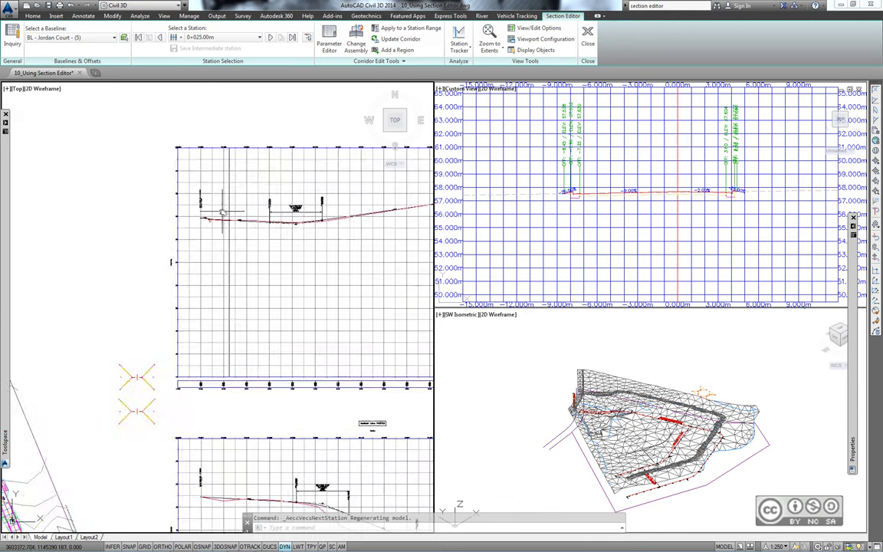
pyautogui.click(271, 38)
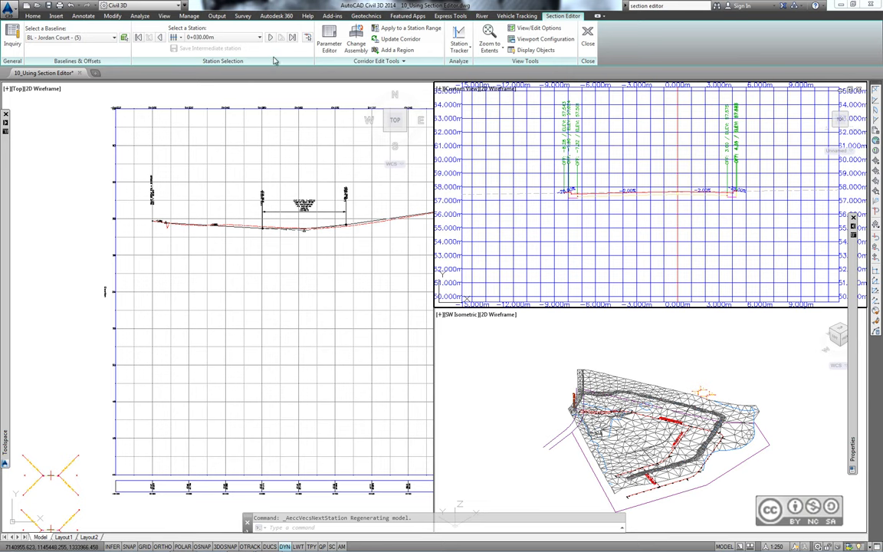
pyautogui.click(271, 39)
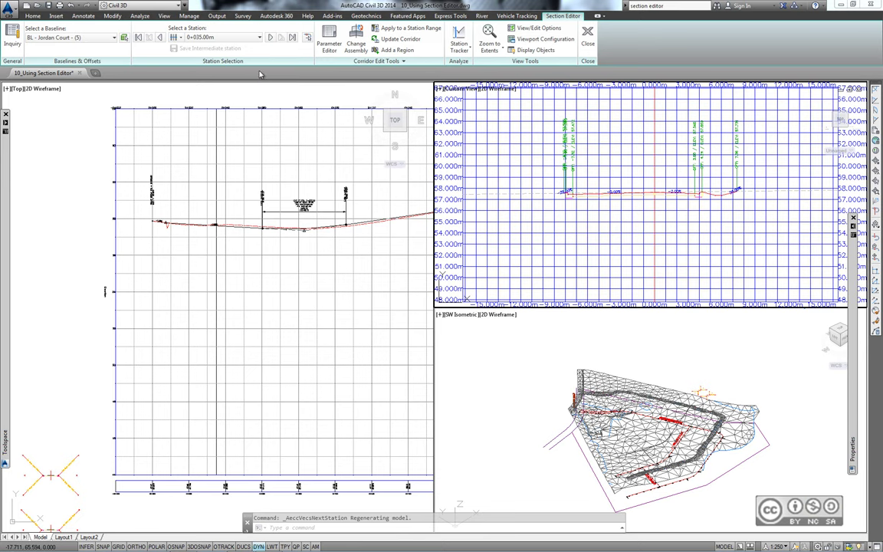
pyautogui.click(260, 38)
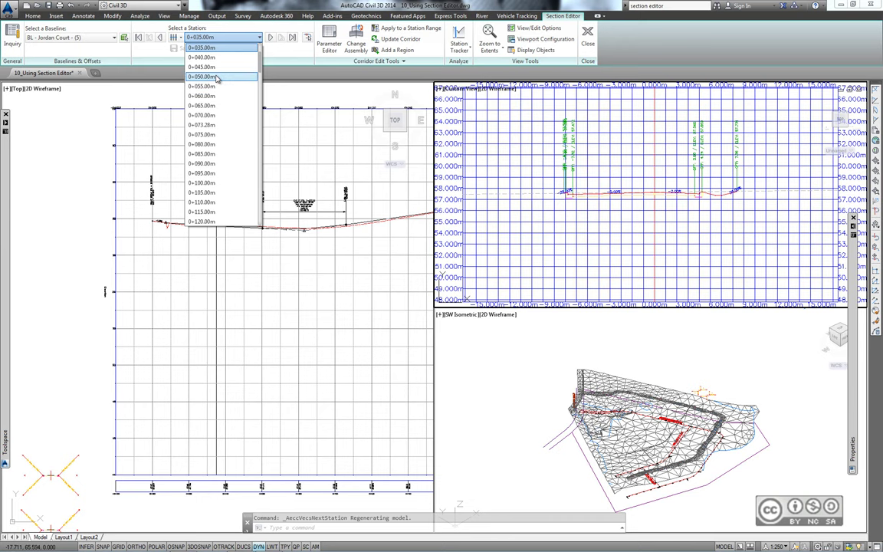
# Jump to station 0+050.00m and zoom the cross-section view in
pyautogui.click(214, 76)
pyautogui.scroll(2, 662, 211)
pyautogui.moveTo(656, 207); pyautogui.dragTo(645, 246, button='middle')
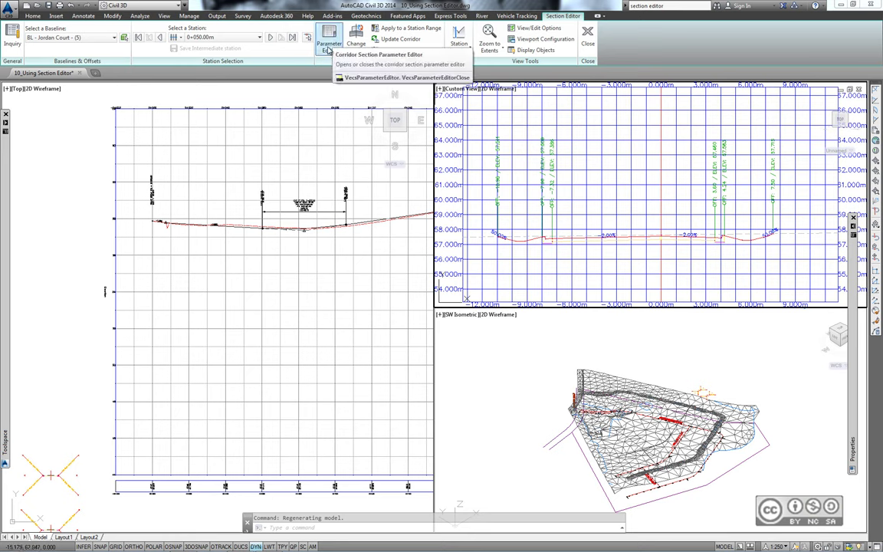
# In the Parameter Editor, set the left Backslope Width and Foreslope Width overrides to 0
pyautogui.click(329, 44)
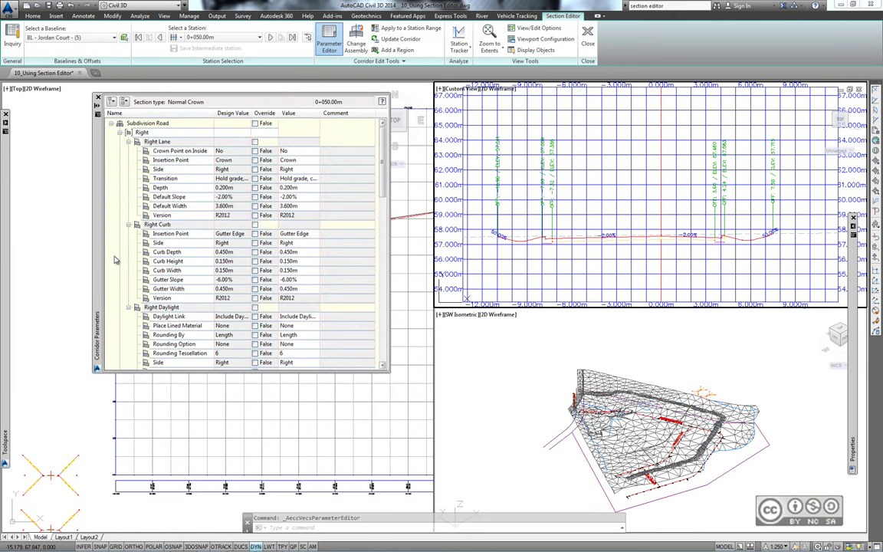
pyautogui.scroll(-1, 114, 259)
pyautogui.scroll(-10, 384, 271)
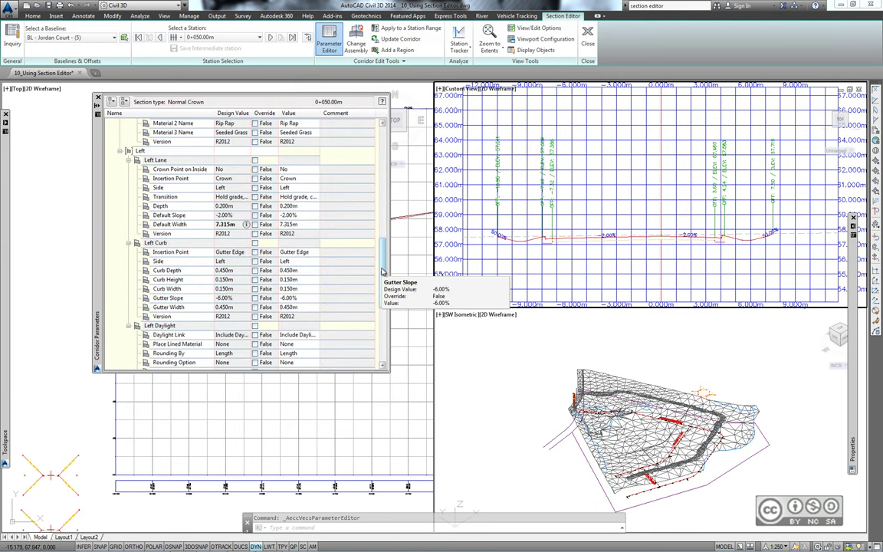
pyautogui.scroll(-1, 383, 272)
pyautogui.scroll(-1, 360, 314)
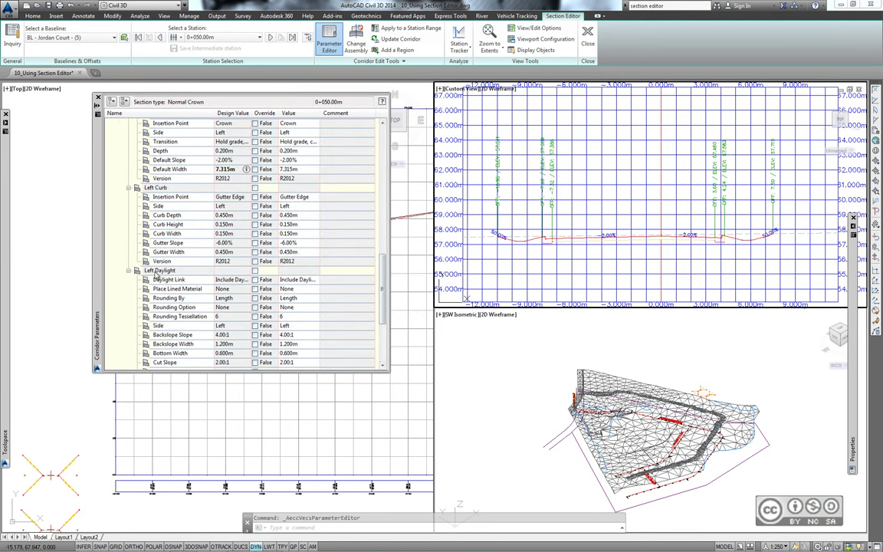
pyautogui.scroll(-1, 352, 331)
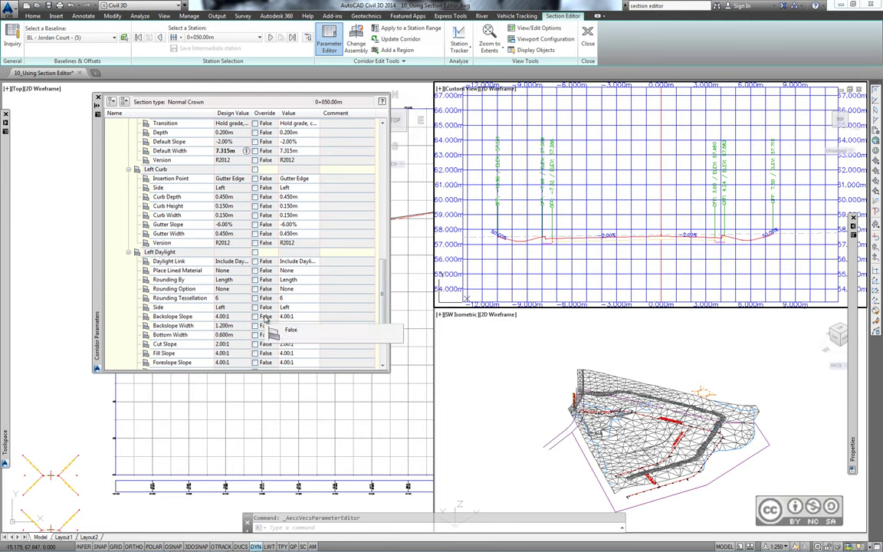
pyautogui.click(189, 326)
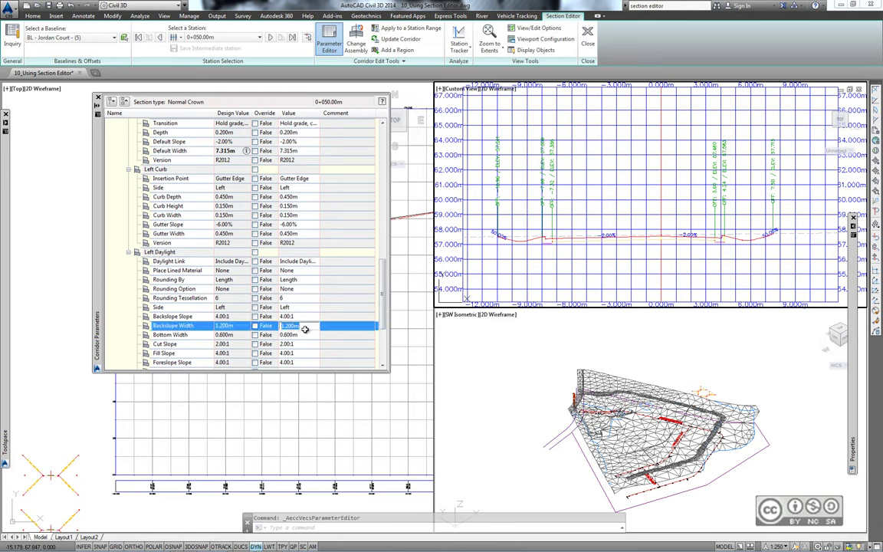
pyautogui.write('0')
pyautogui.press('Return')
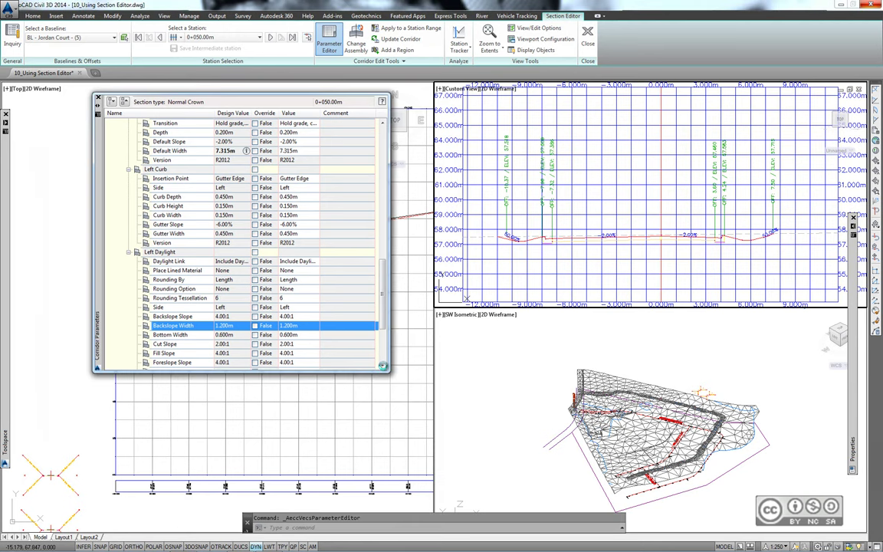
pyautogui.click(314, 262)
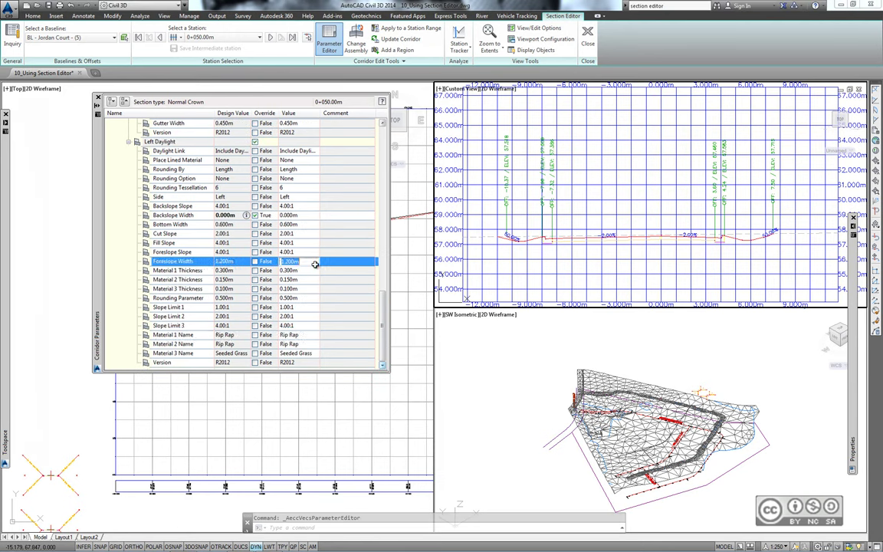
pyautogui.write('0')
pyautogui.press('Return')
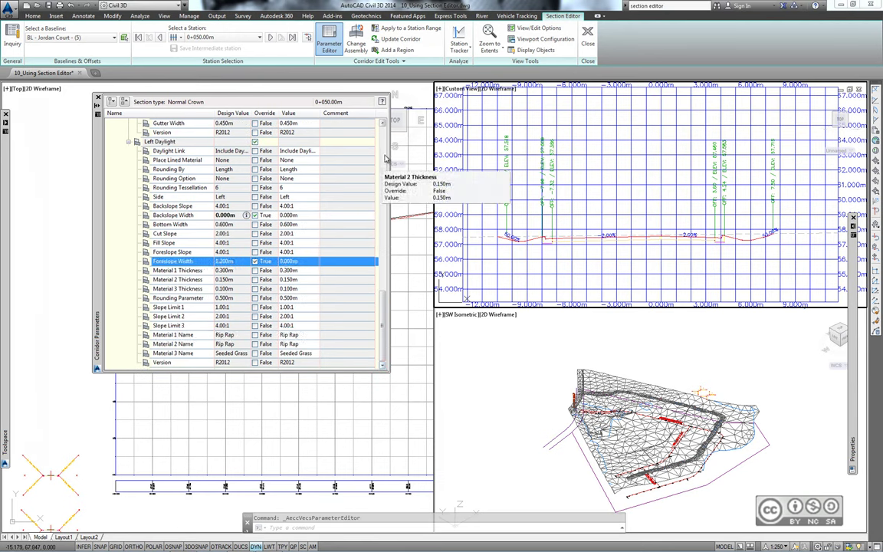
# Set the right daylight Backslope and Foreslope Widths to 0, then close the section editor
pyautogui.scroll(5, 347, 140)
pyautogui.scroll(5, 345, 138)
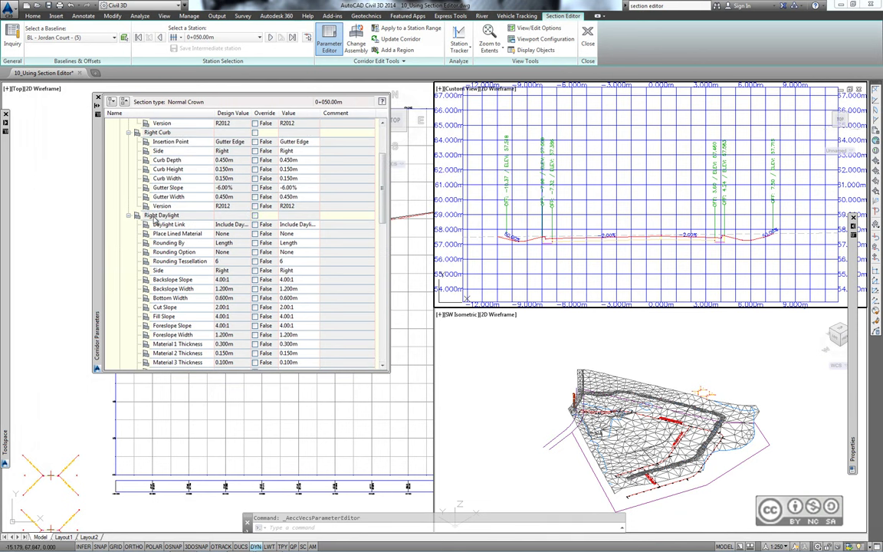
pyautogui.click(299, 289)
pyautogui.write('0')
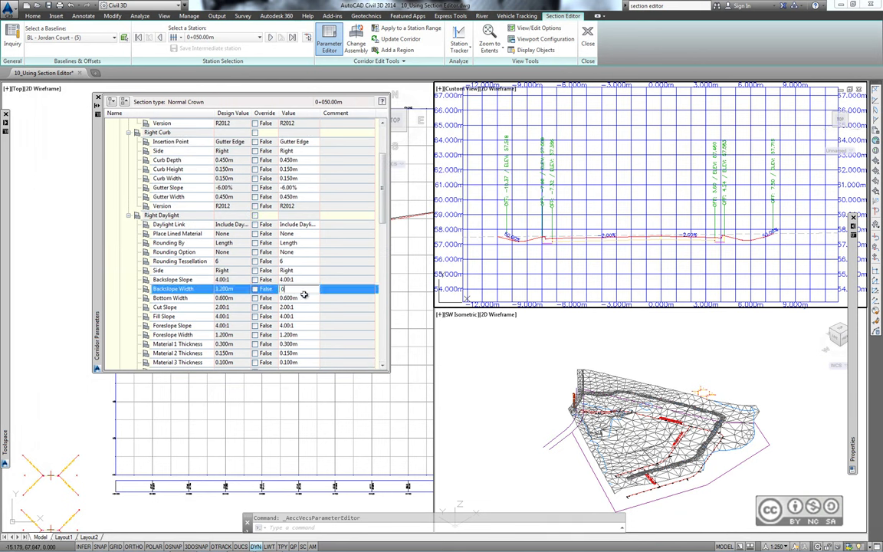
pyautogui.press('Return')
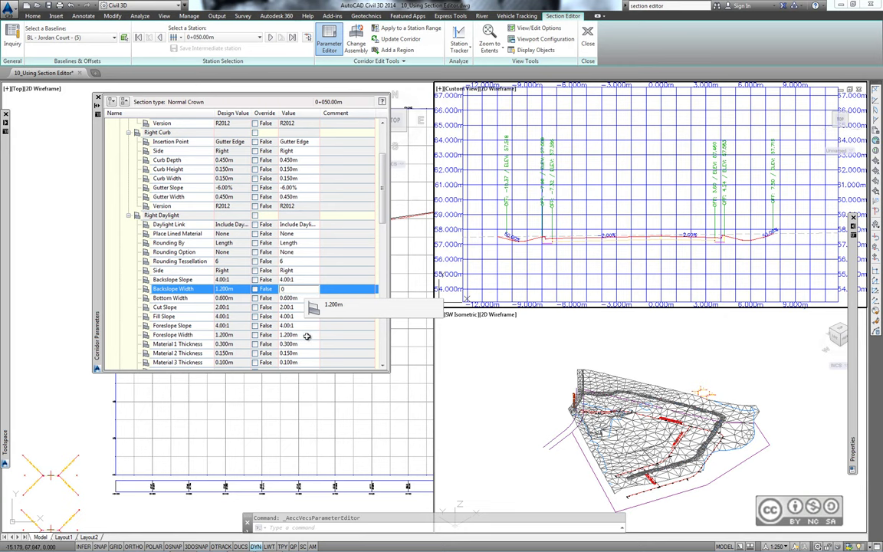
pyautogui.click(305, 334)
pyautogui.write('0')
pyautogui.press('Return')
pyautogui.click(297, 307)
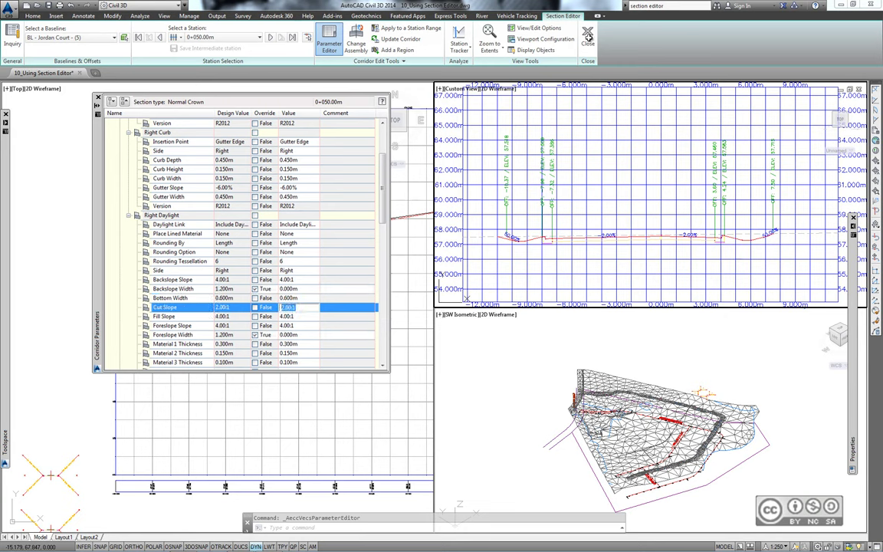
pyautogui.click(588, 36)
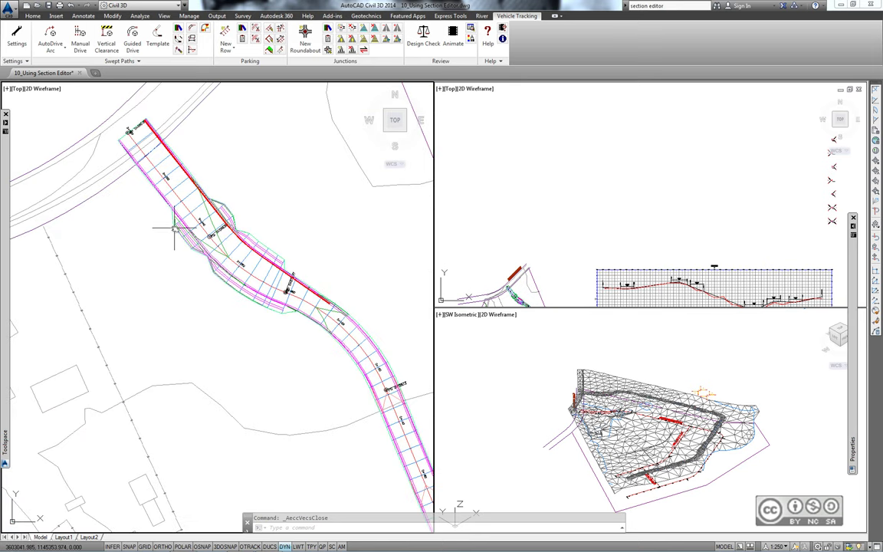
# Zoom in, select the Jordan Court corridor and open it in the section editor
pyautogui.scroll(2, 306, 238)
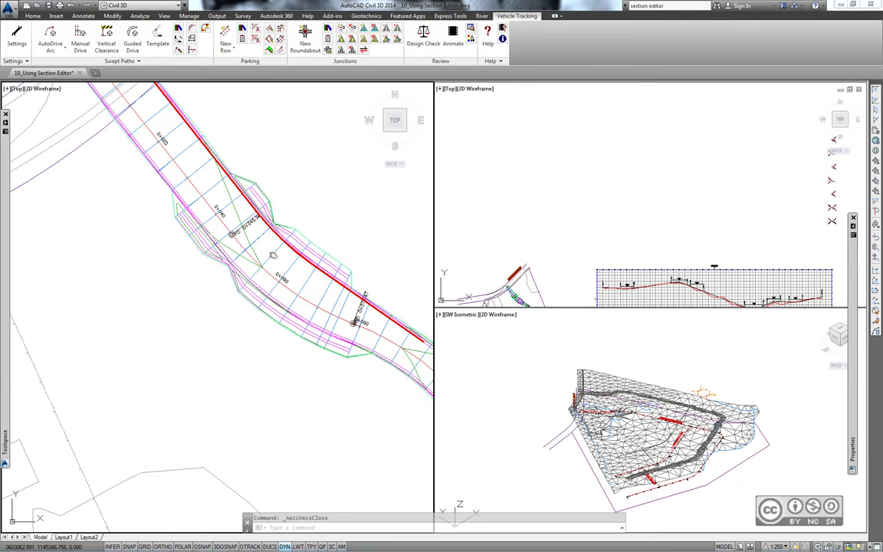
pyautogui.click(272, 255)
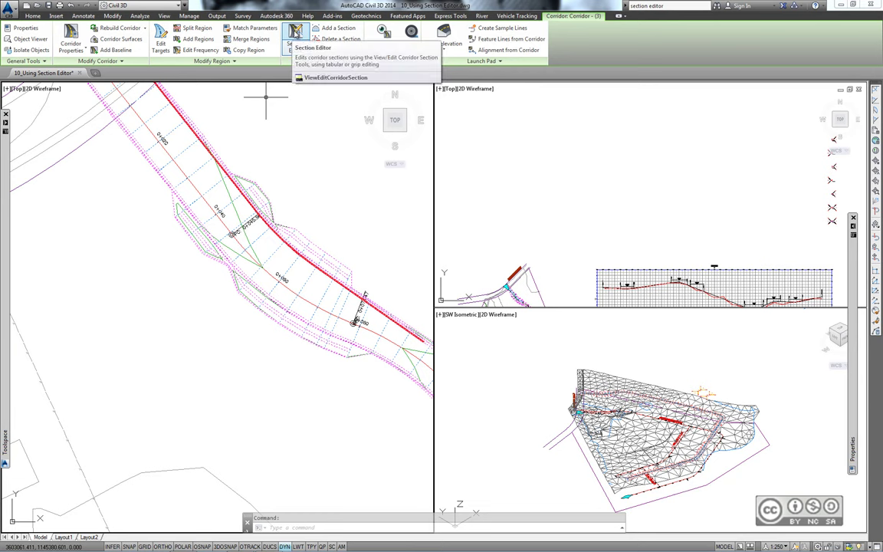
pyautogui.click(295, 32)
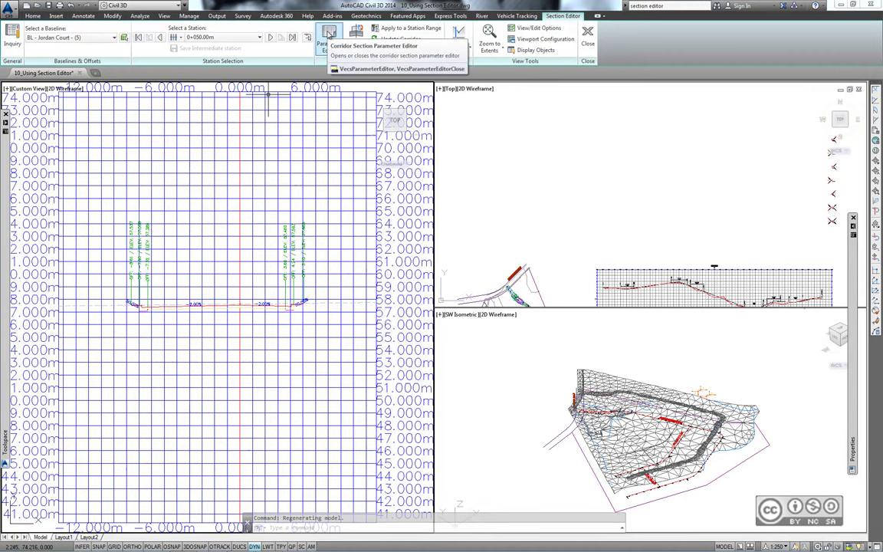
# Apply the zero-width overrides from station 0+028.21m to about 0+086.48m, then close the editor
pyautogui.click(328, 35)
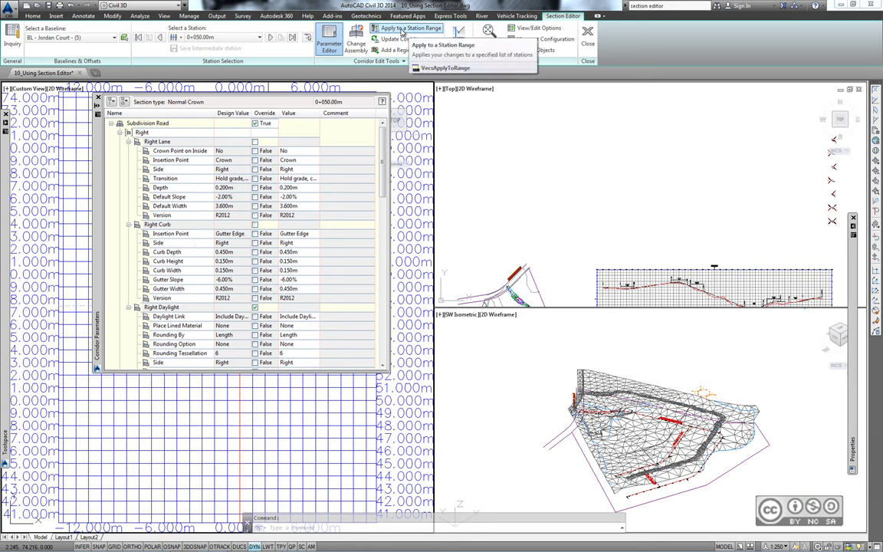
pyautogui.click(402, 30)
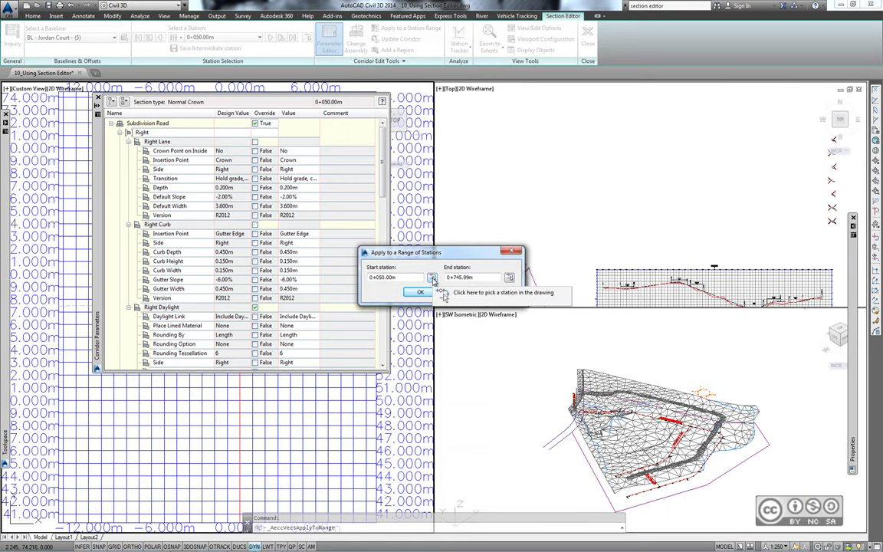
pyautogui.click(433, 277)
pyautogui.scroll(5, 537, 165)
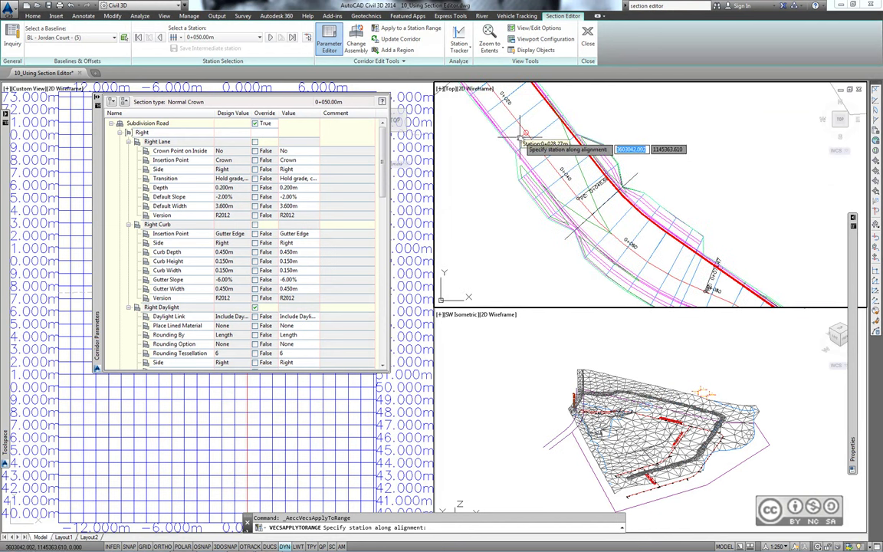
pyautogui.click(521, 139)
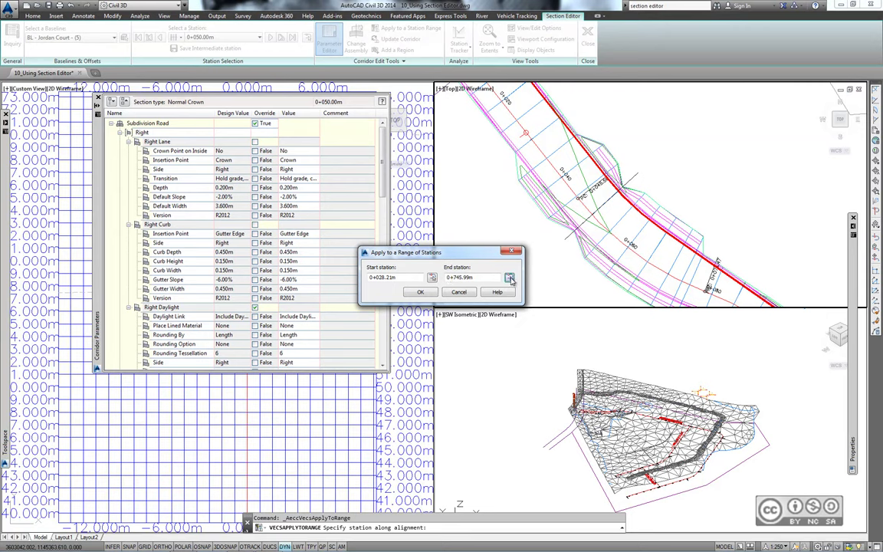
pyautogui.click(511, 278)
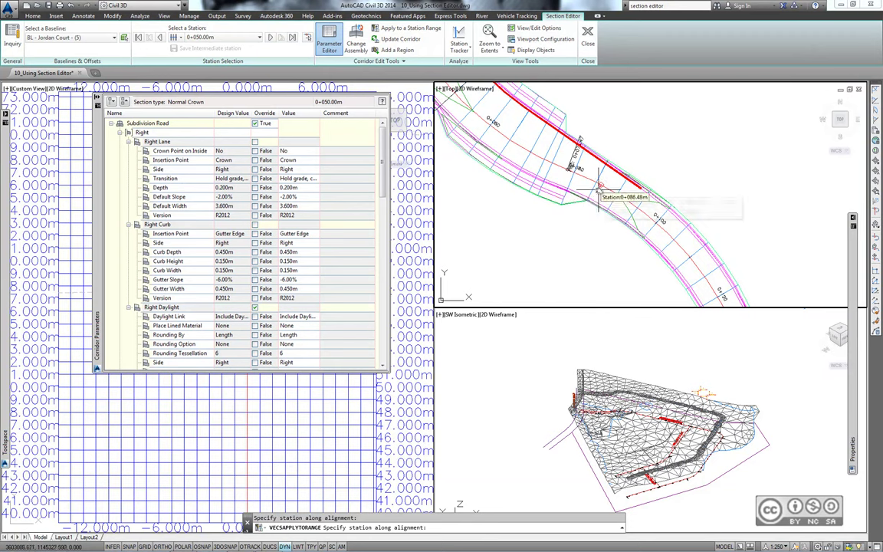
pyautogui.click(599, 188)
pyautogui.press('Return')
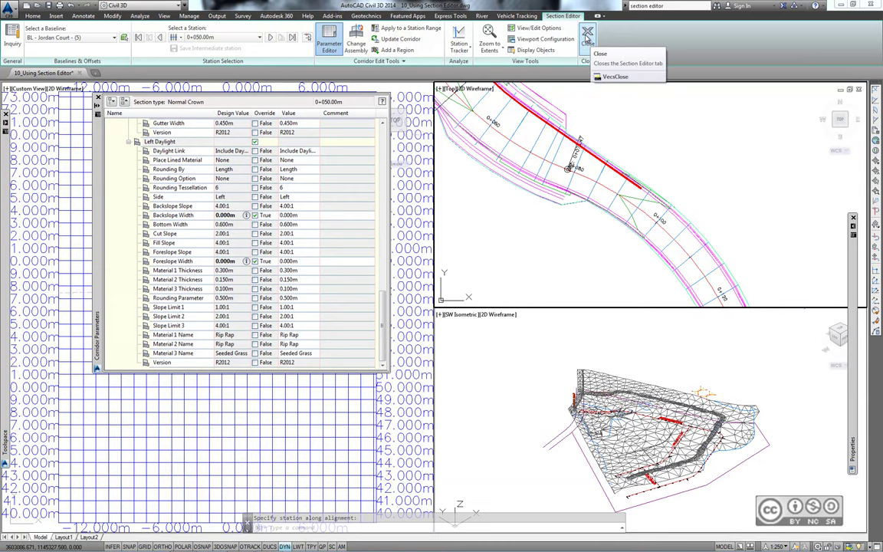
pyautogui.click(587, 35)
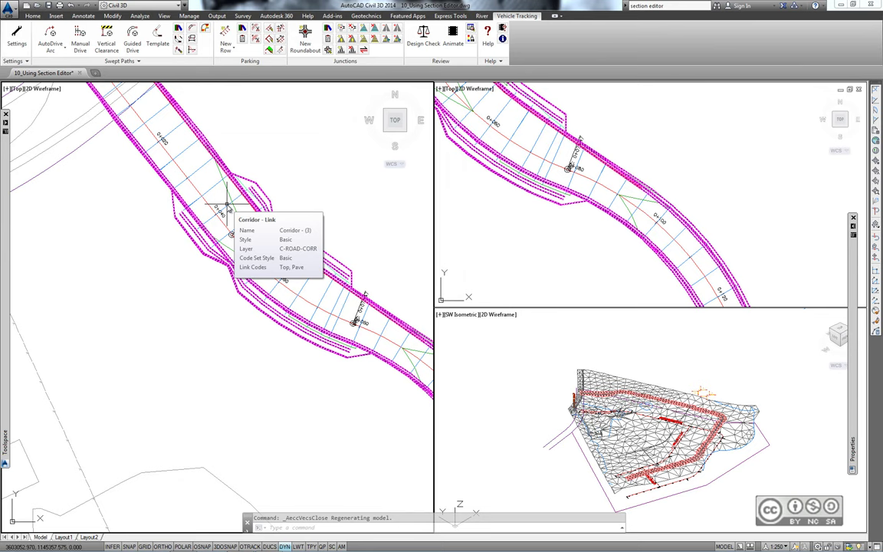
# Select the Jordan Court corridor and rebuild it so the daylight overrides take effect
pyautogui.click(227, 207)
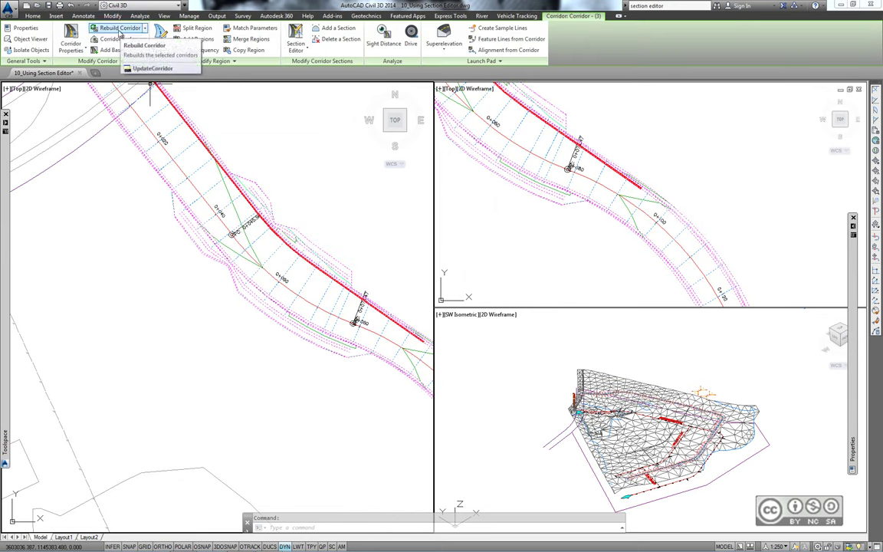
pyautogui.click(152, 69)
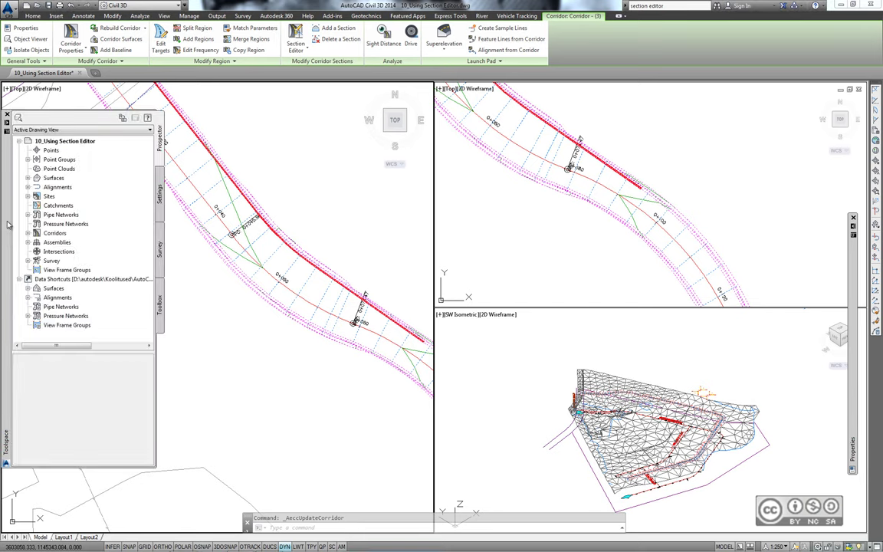
# Expand Alignments > Centerline Alignments > Jordan Court in Prospector to see its Sample Line Groups
pyautogui.click(32, 188)
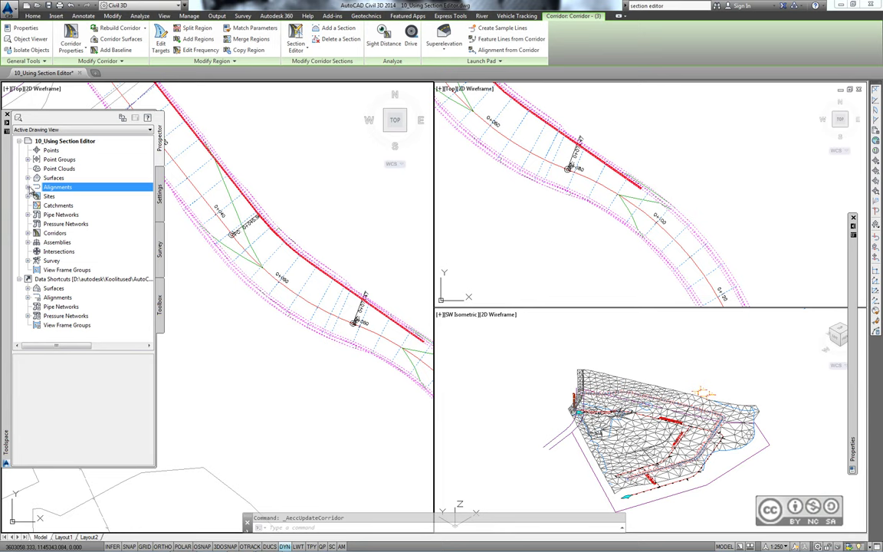
pyautogui.click(28, 187)
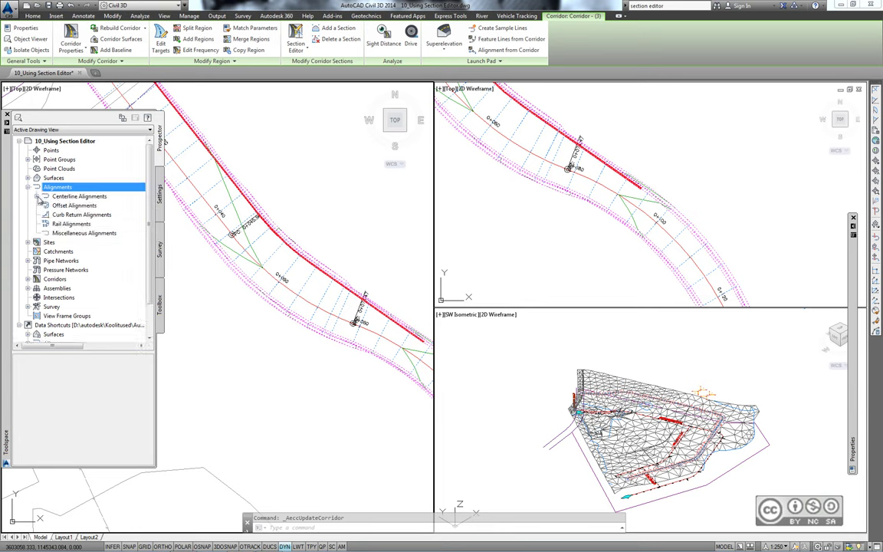
pyautogui.click(36, 197)
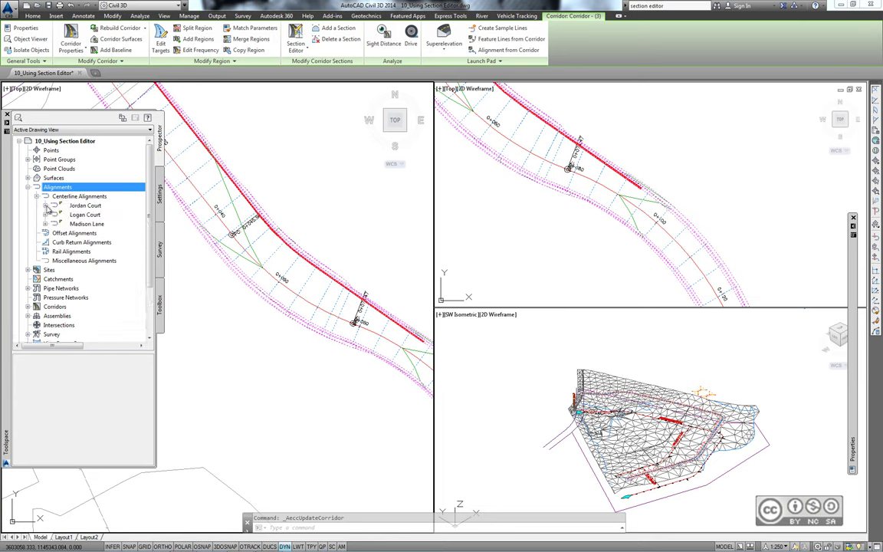
pyautogui.click(45, 205)
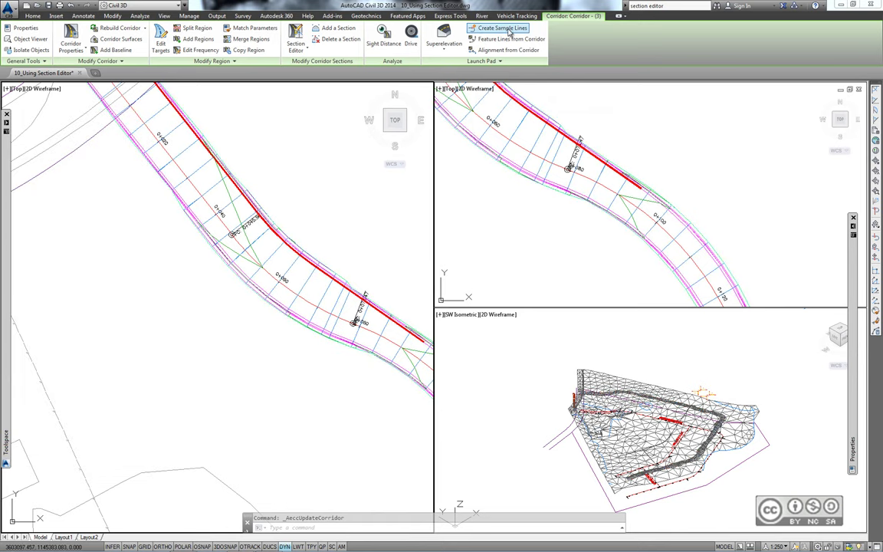
# Create an SL Collection sample line group on Jordan Court sampling EG and the corridor sources
pyautogui.click(508, 31)
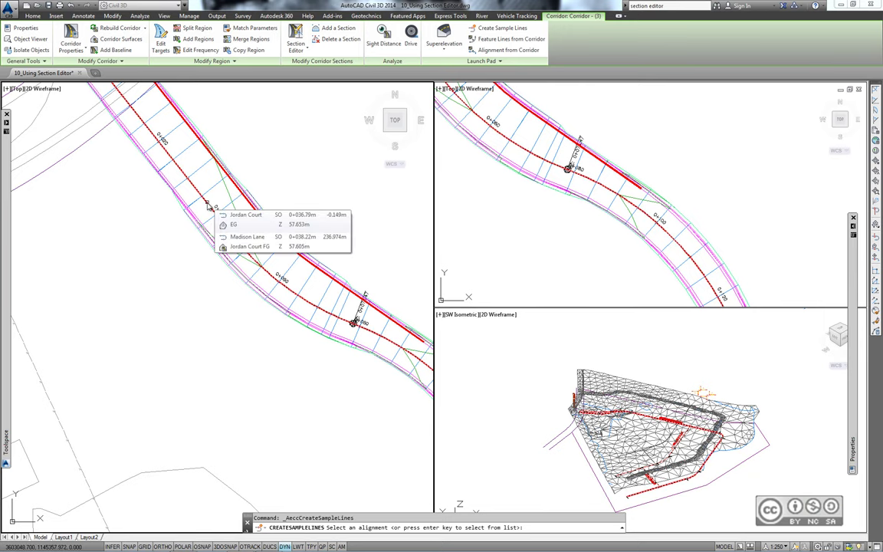
pyautogui.click(208, 205)
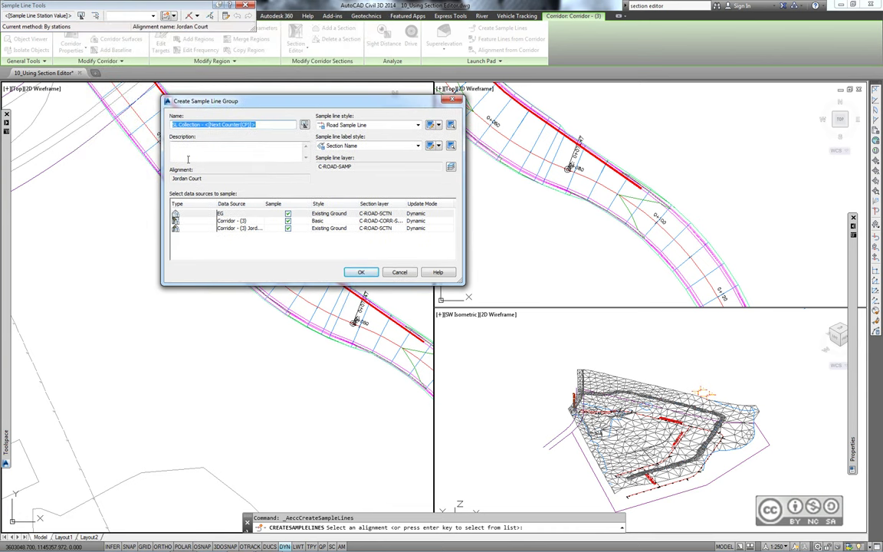
pyautogui.click(362, 273)
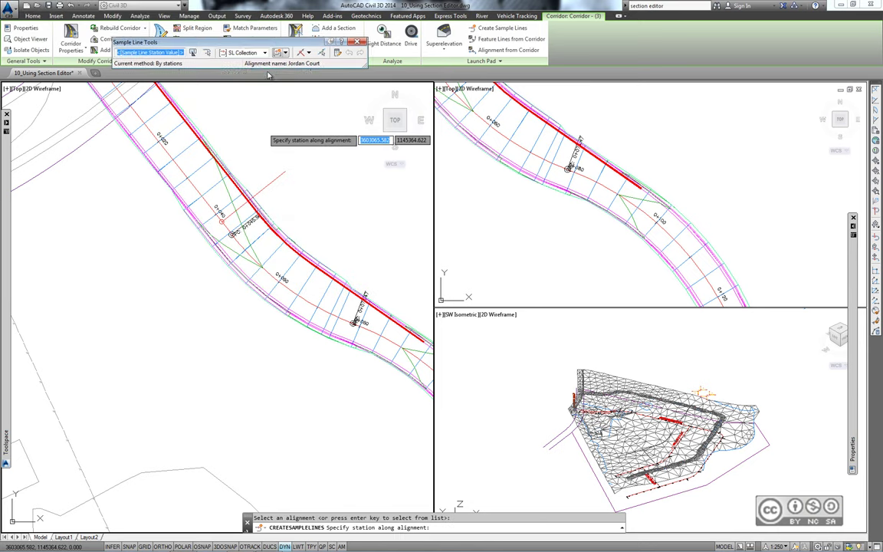
# Place a sample line at a picked Jordan Court station with the default 20.000m right swath width
pyautogui.click(307, 108)
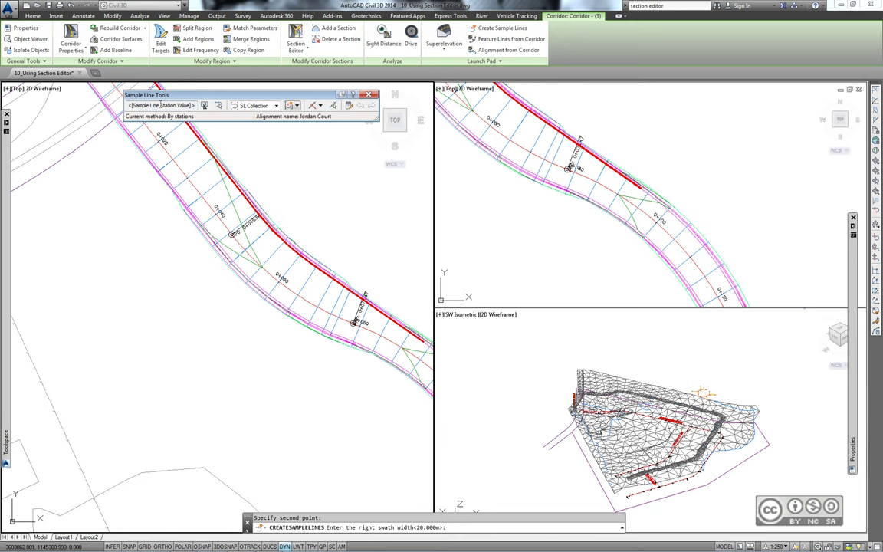
pyautogui.moveTo(158, 95); pyautogui.dragTo(125, 92)
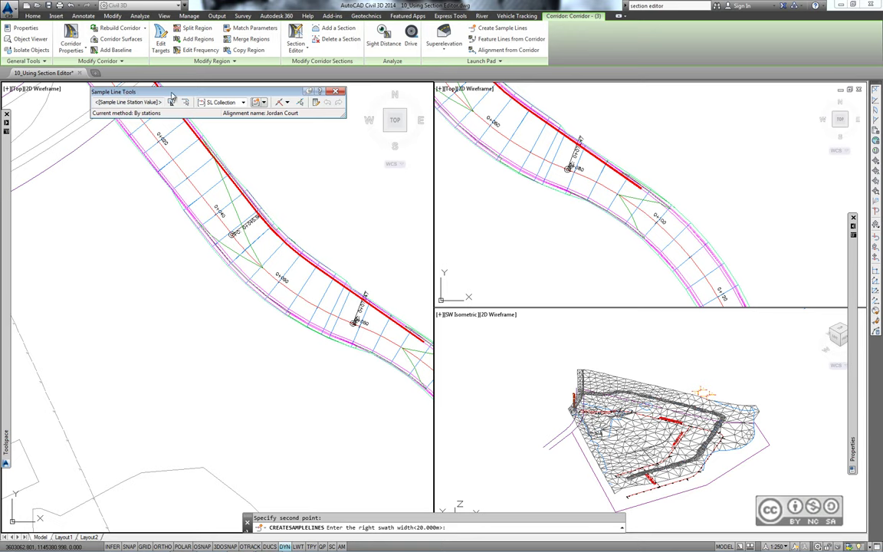
pyautogui.press('Return')
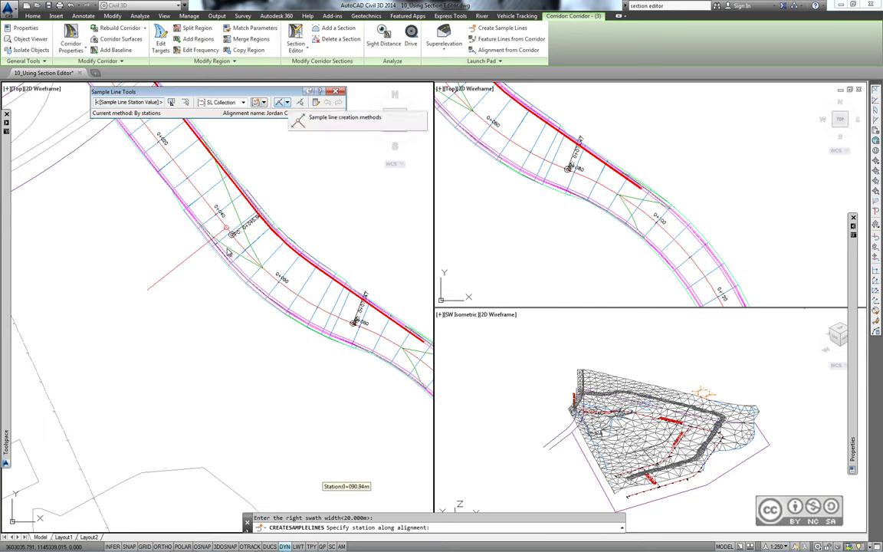
# Review the sample line creation methods, including pick points on screen and select existing polylines, then cancel
pyautogui.click(285, 102)
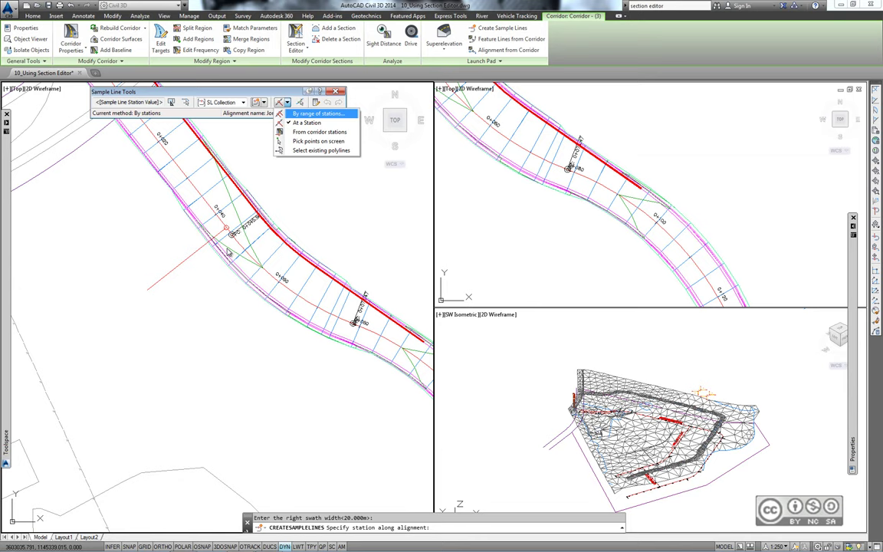
pyautogui.press('Down')
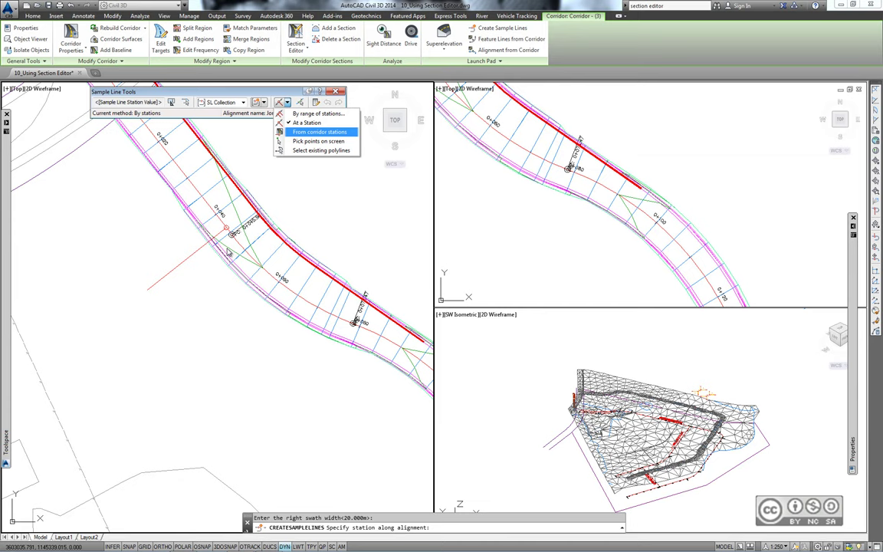
pyautogui.press('Down')
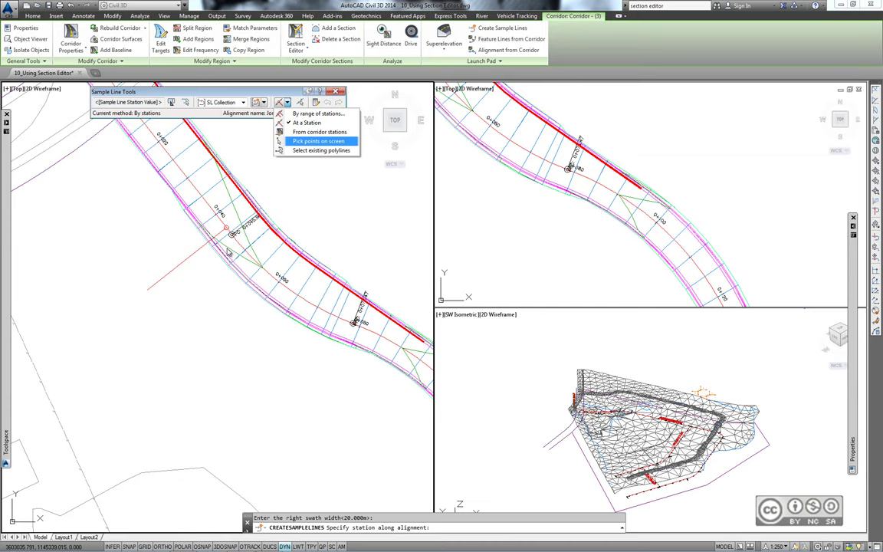
pyautogui.press('Down')
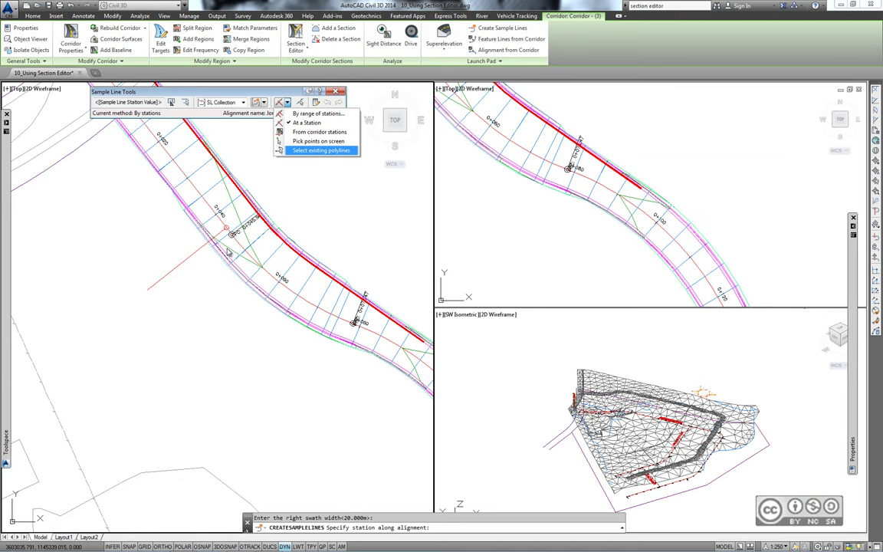
pyautogui.press('Escape')
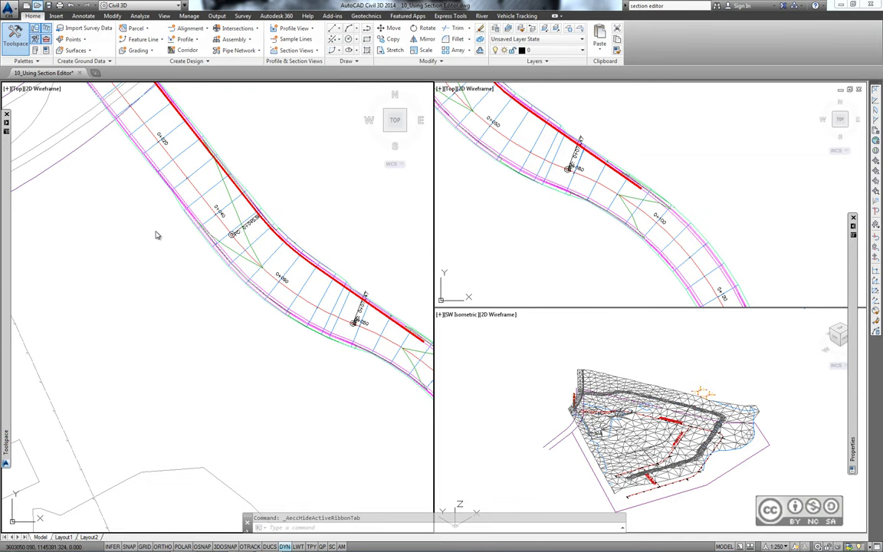
# Open the drawing 10_Creating Sample Lines and start sample line creation, listing the alignments
pyautogui.hotkey('ctrl', 'o')
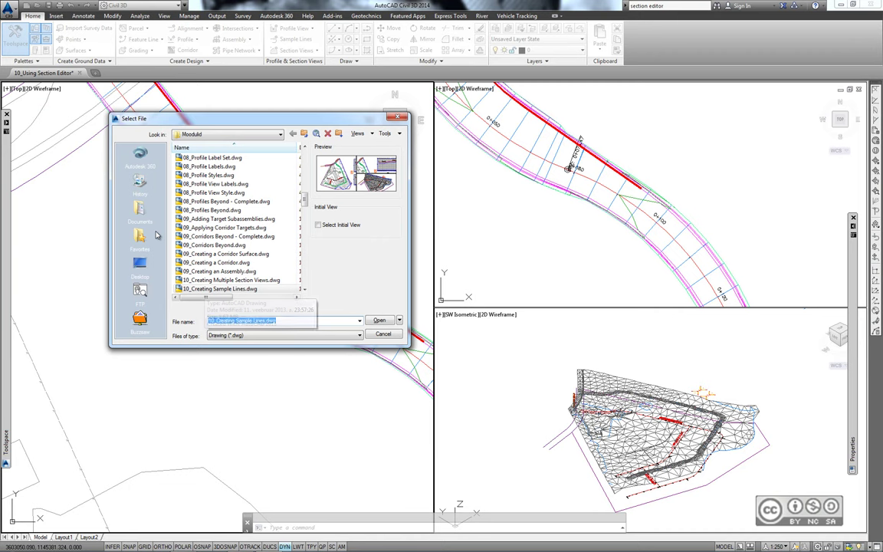
pyautogui.press('Return')
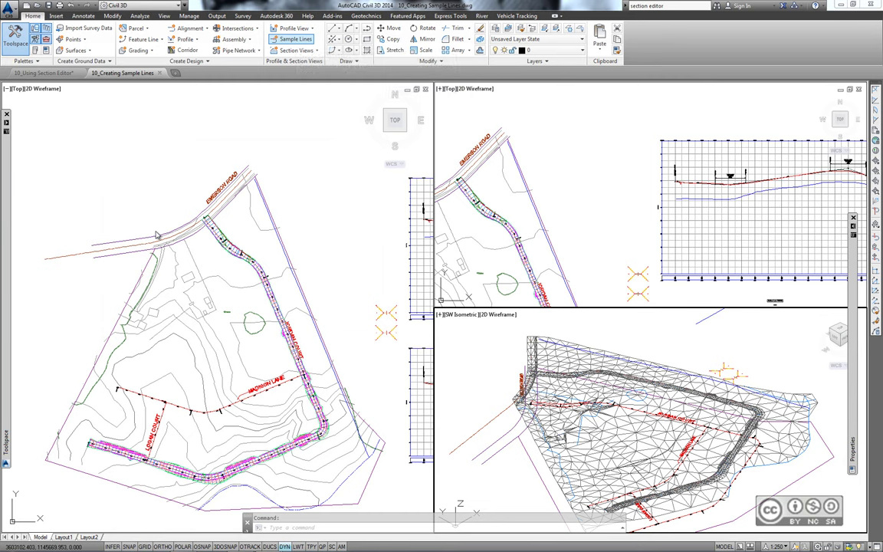
pyautogui.click(295, 38)
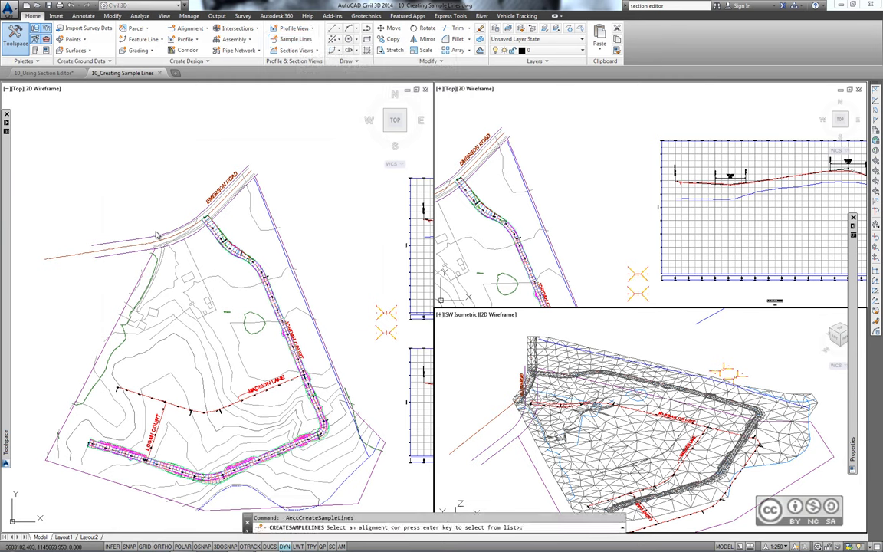
pyautogui.press('Return')
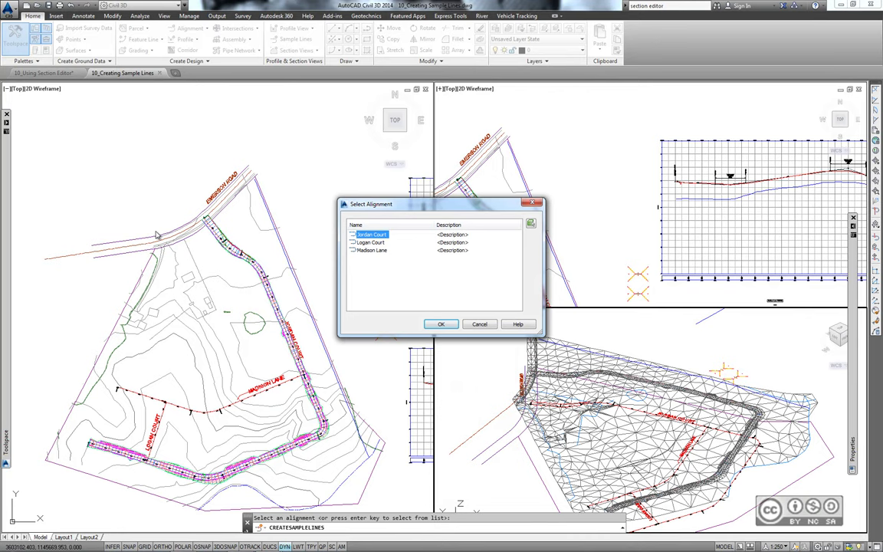
# Create the 'Design' sample line group on Jordan Court, excluding EG and the other surface sources
pyautogui.press('Return')
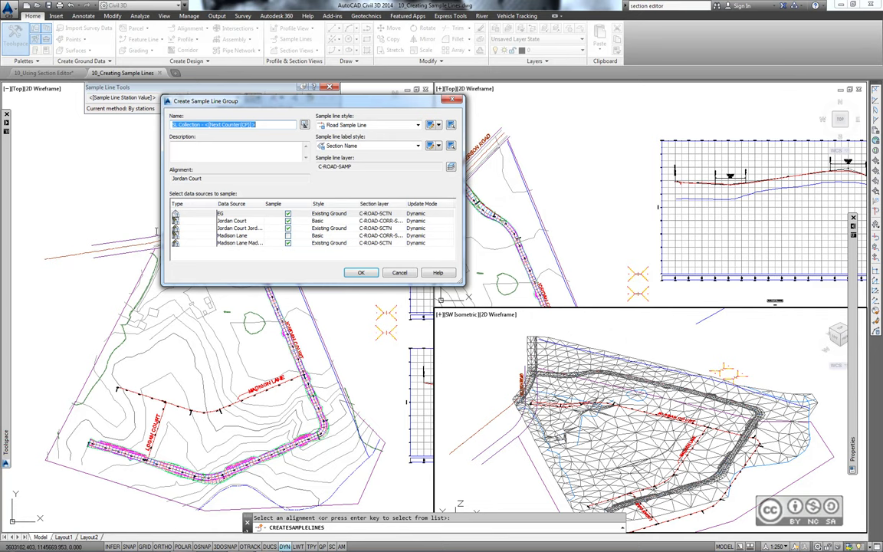
pyautogui.write('Design')
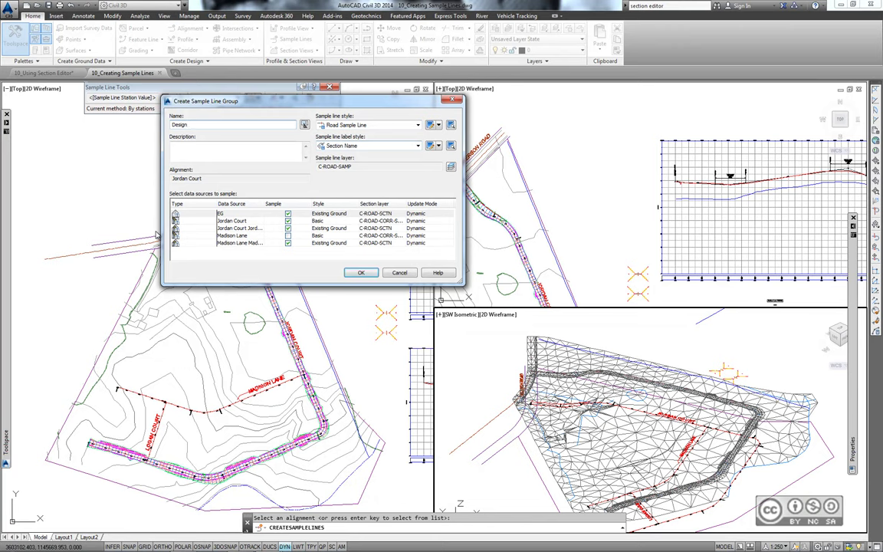
pyautogui.press('space')
pyautogui.press('Down')
pyautogui.press('Down')
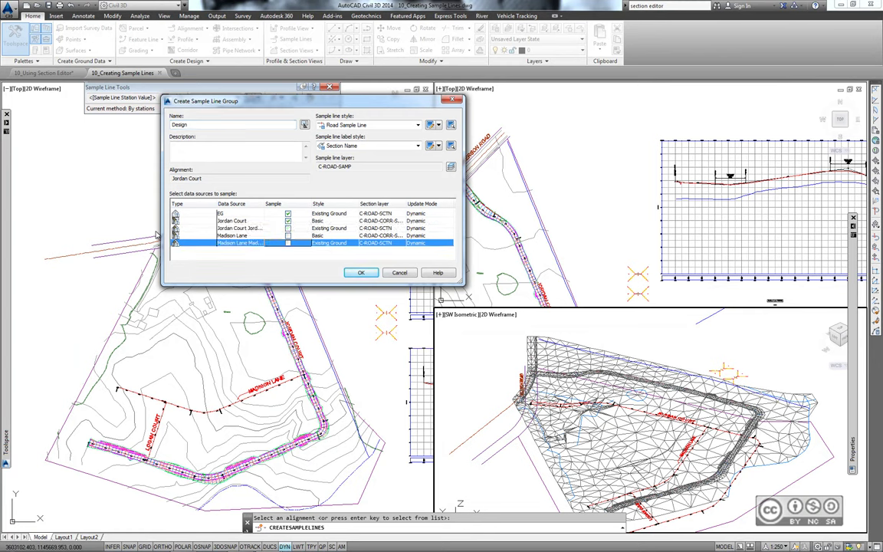
pyautogui.press('Home')
pyautogui.press('space')
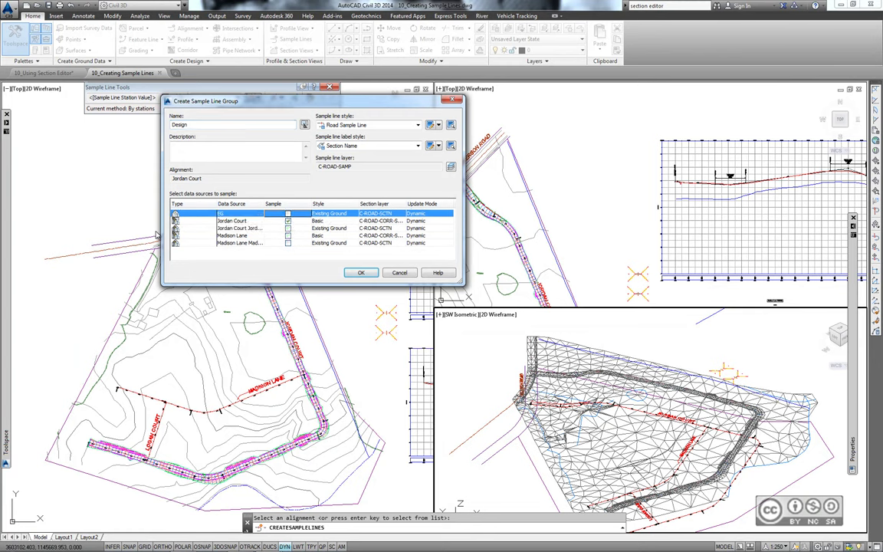
pyautogui.press('Return')
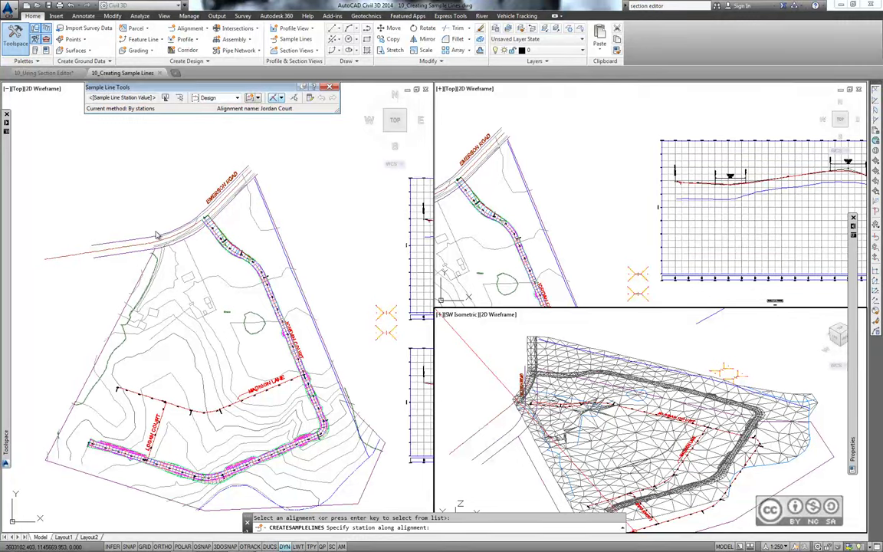
# Place sample lines at each Jordan Court corridor station, every 5 m from 0+000.00
pyautogui.click(281, 97)
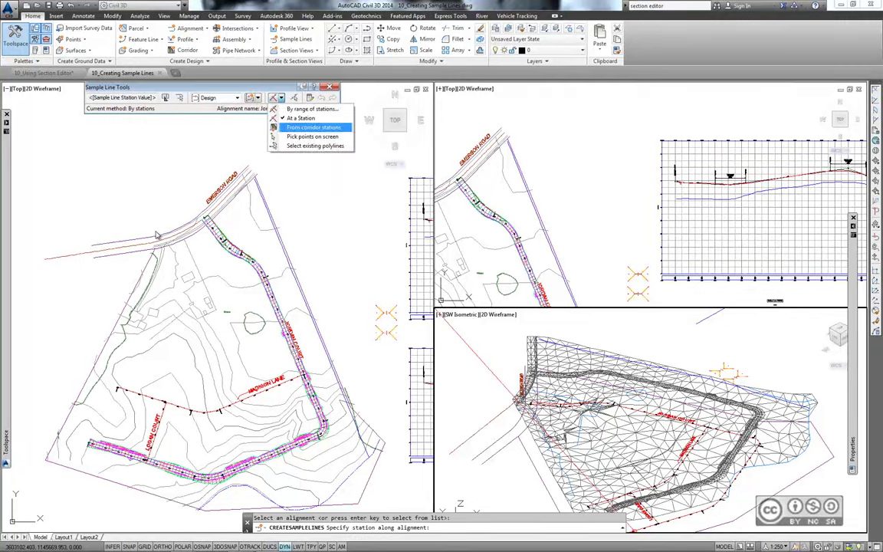
pyautogui.press('Return')
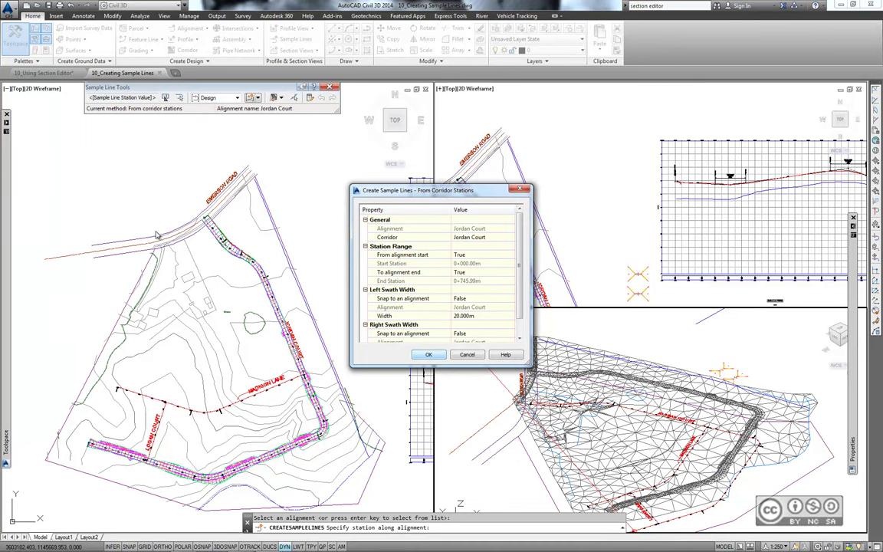
pyautogui.press('Return')
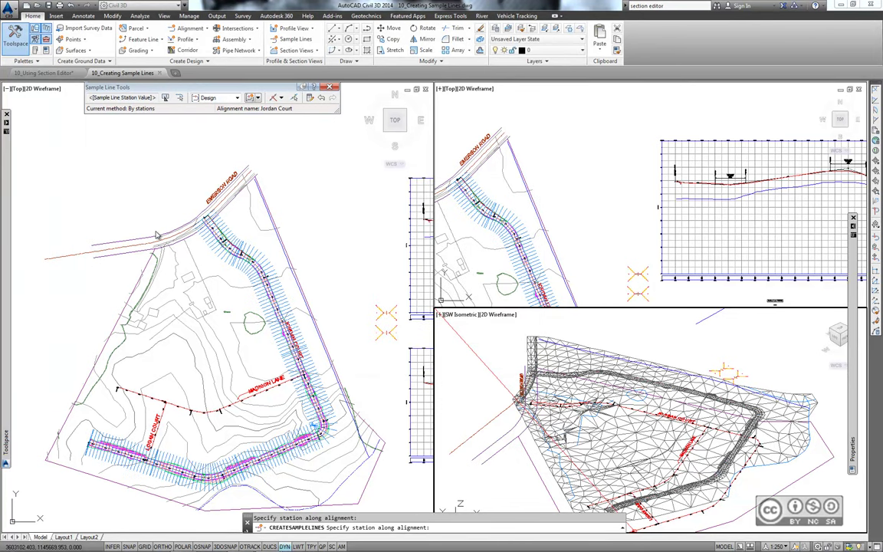
pyautogui.press('Return')
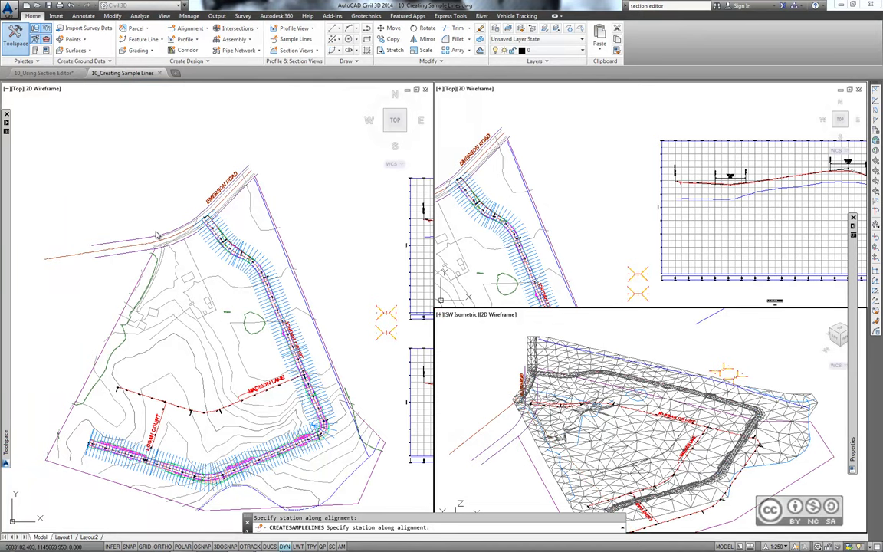
pyautogui.press('Escape')
pyautogui.scroll(5, 222, 234)
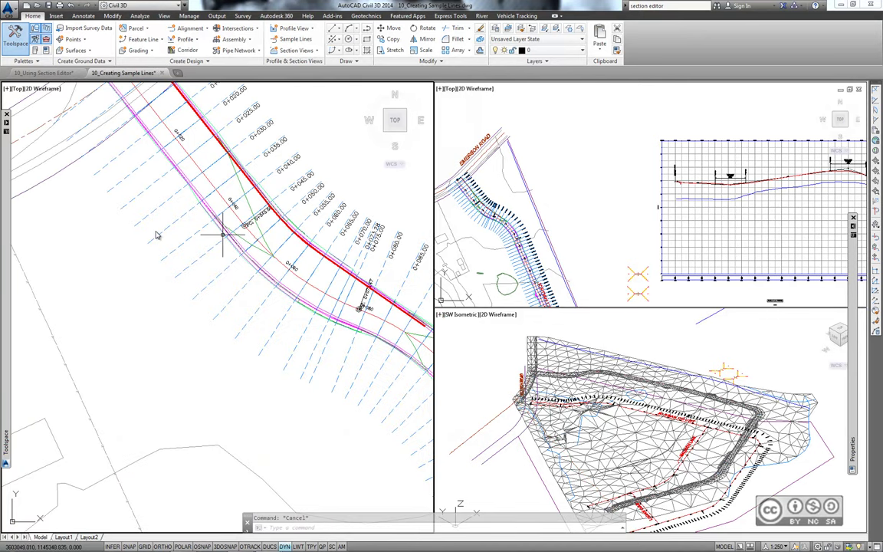
pyautogui.moveTo(222, 234)
pyautogui.mouseDown(button='middle')
pyautogui.moveTo(261, 326)
pyautogui.moveTo(230, 320)
pyautogui.mouseUp(button='middle')
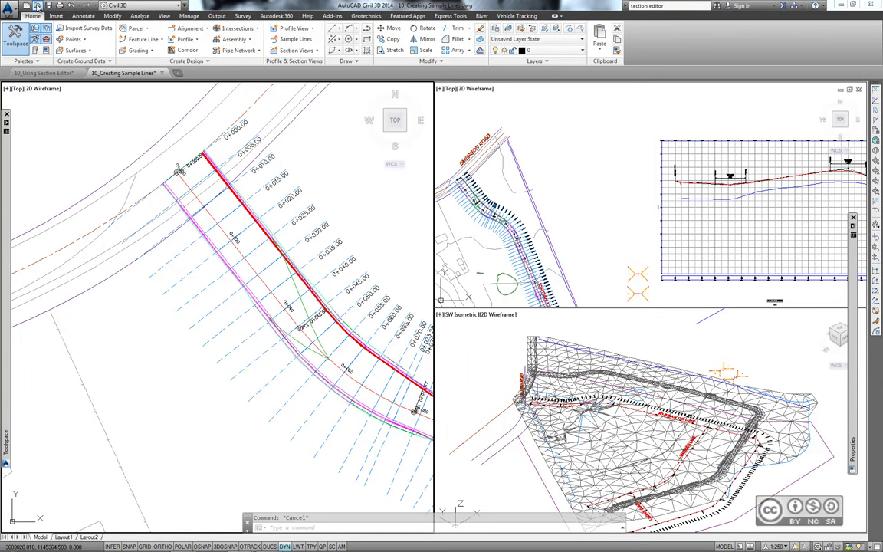
# Open the drawing 10_Creating Single Section Views.dwg
pyautogui.click(36, 6)
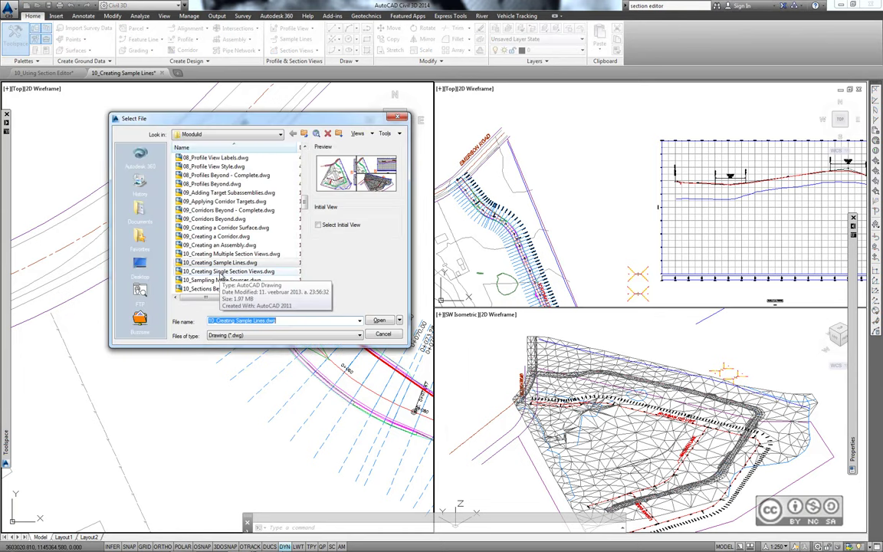
pyautogui.click(228, 272)
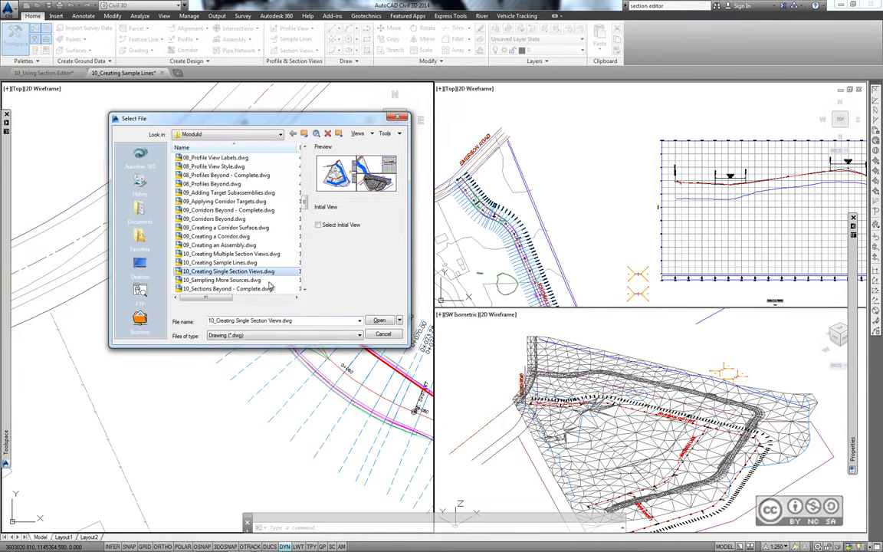
pyautogui.click(379, 320)
# Zoom the left plan view in on sample lines 0+395.00 to 0+435.00
pyautogui.click(167, 323)
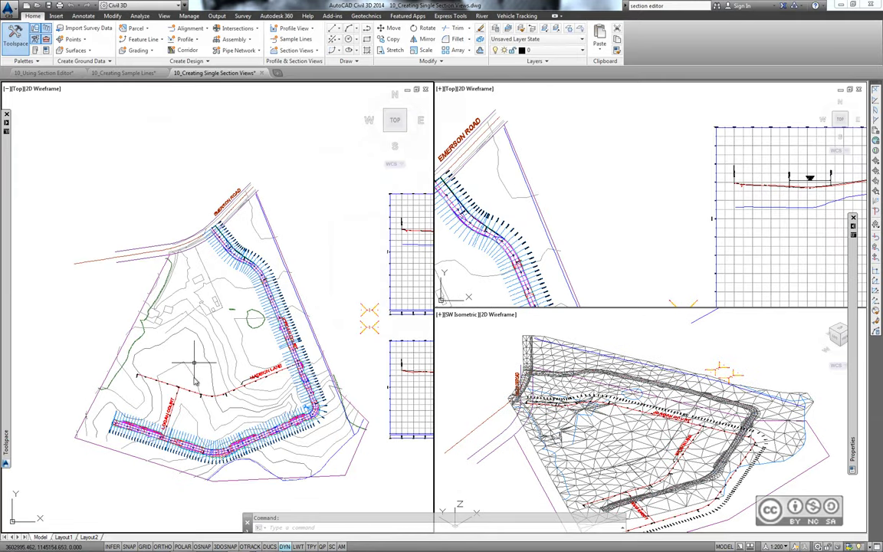
pyautogui.scroll(2, 284, 358)
pyautogui.scroll(2, 284, 358)
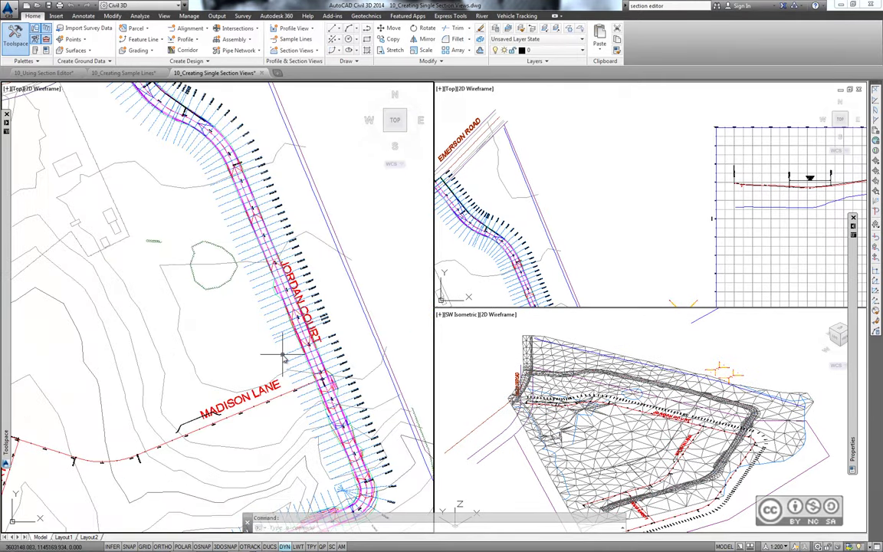
pyautogui.scroll(2, 283, 358)
pyautogui.scroll(1, 291, 368)
pyautogui.scroll(1, 307, 398)
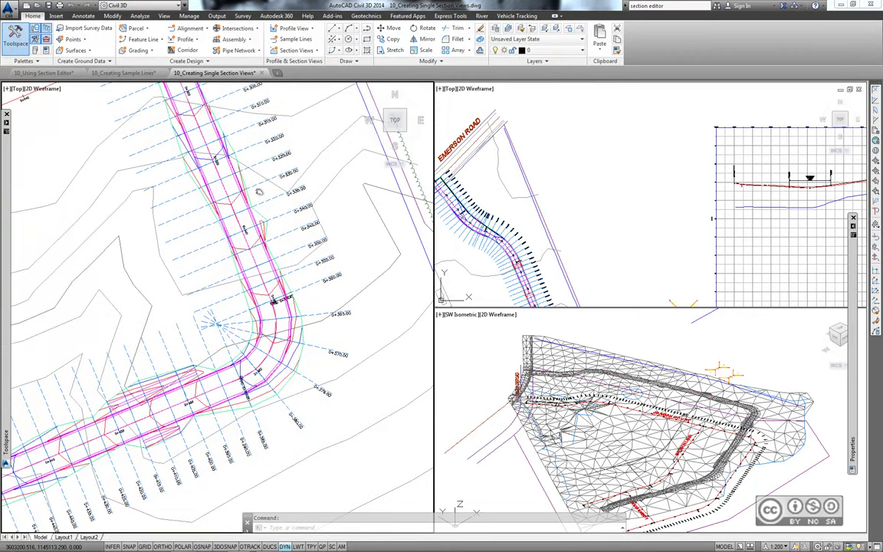
pyautogui.scroll(3, 316, 408)
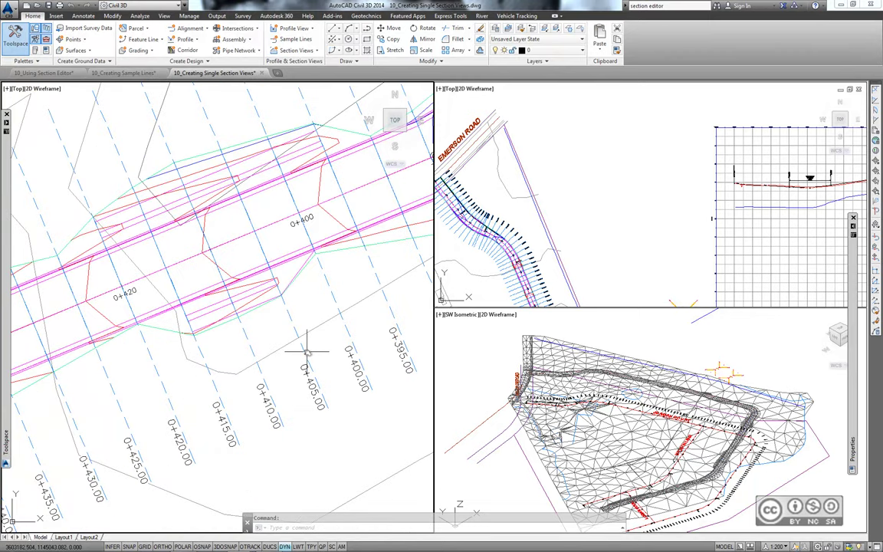
# Select sample line 0+405.00 and start a single Create Section View for it
pyautogui.click(295, 330)
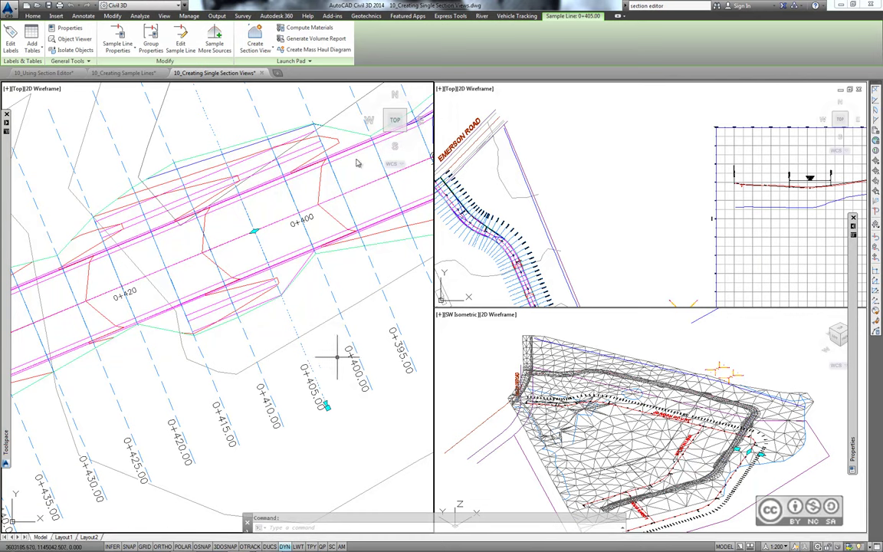
pyautogui.click(258, 48)
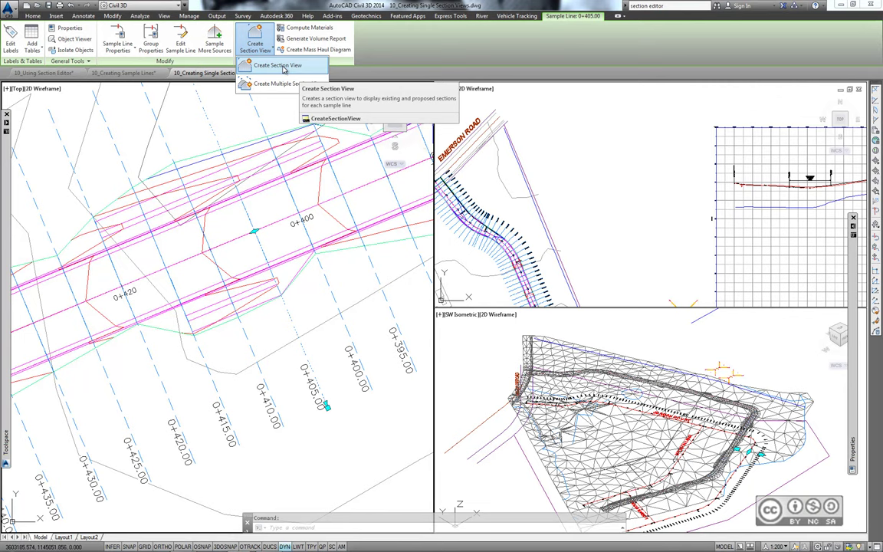
pyautogui.click(284, 68)
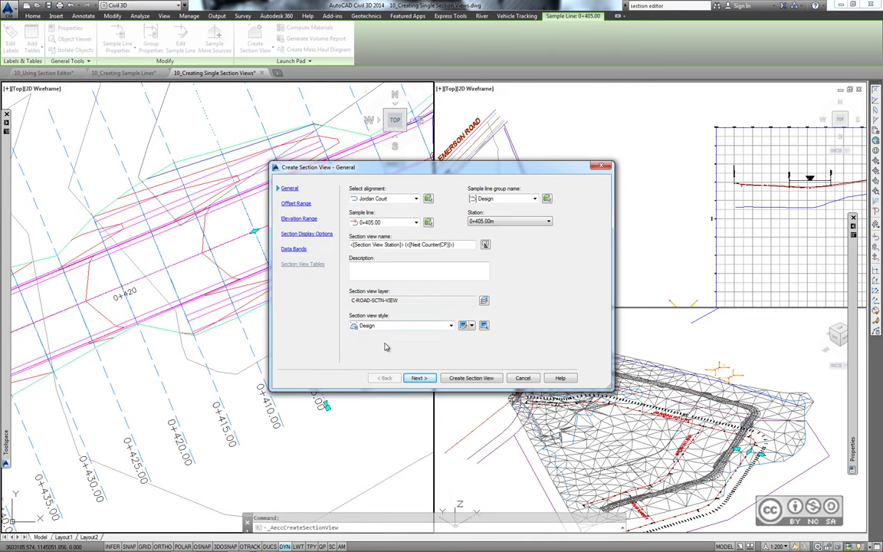
# Accept default offset, elevation, display and data band settings to create the 0+405.00 section view
pyautogui.click(417, 377)
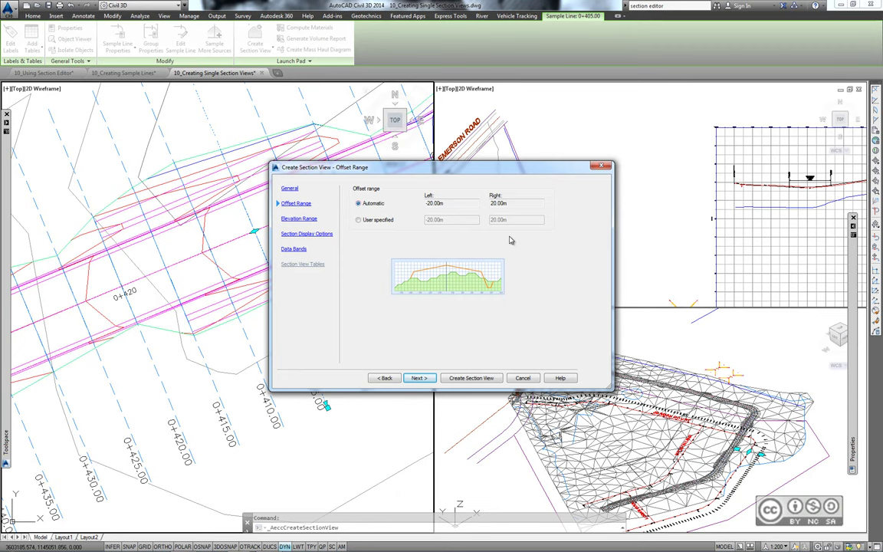
pyautogui.press('Return')
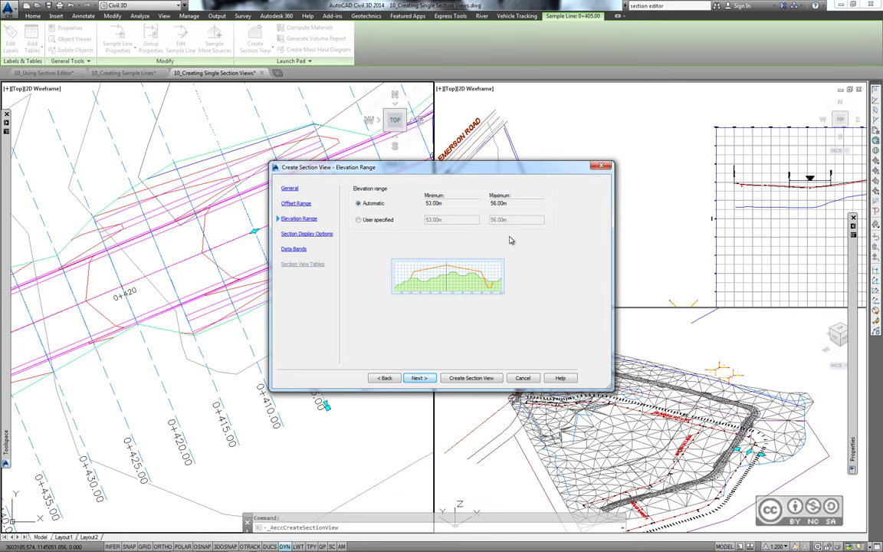
pyautogui.press('Return')
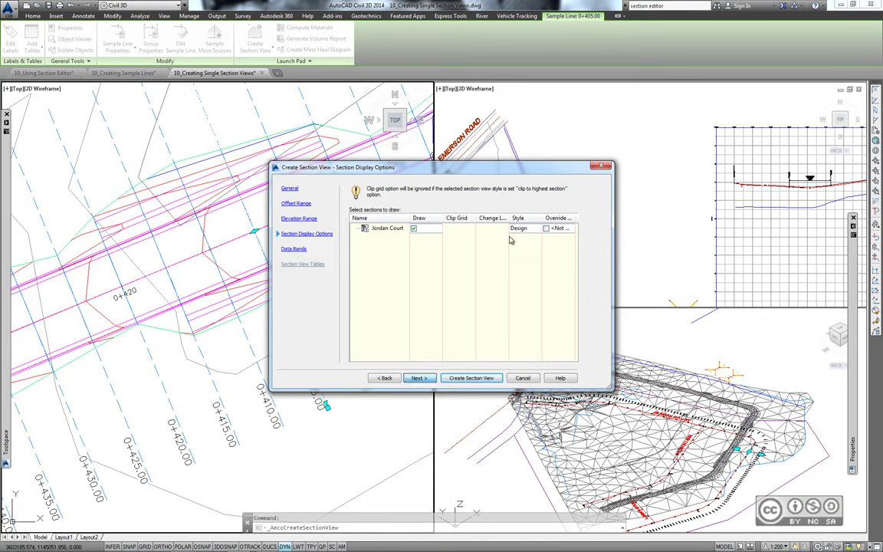
pyautogui.hotkey('alt', 'n')
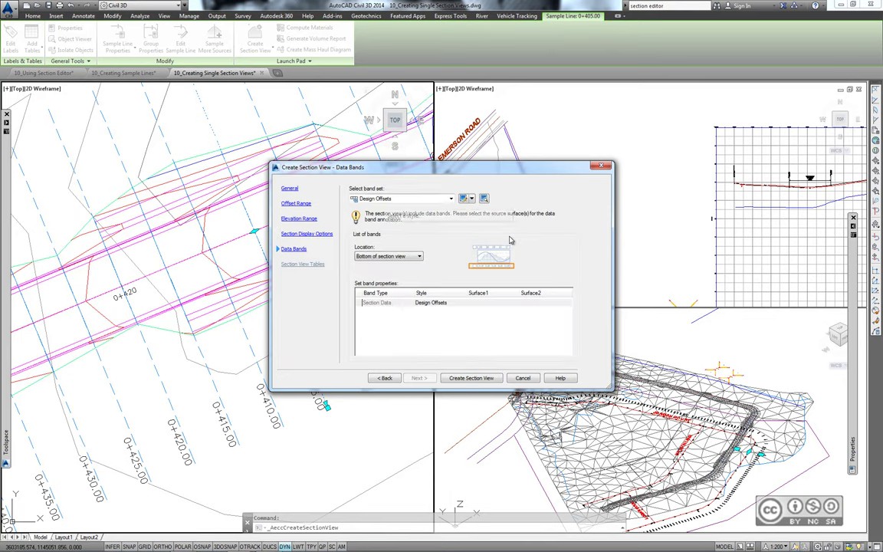
pyautogui.press('Tab')
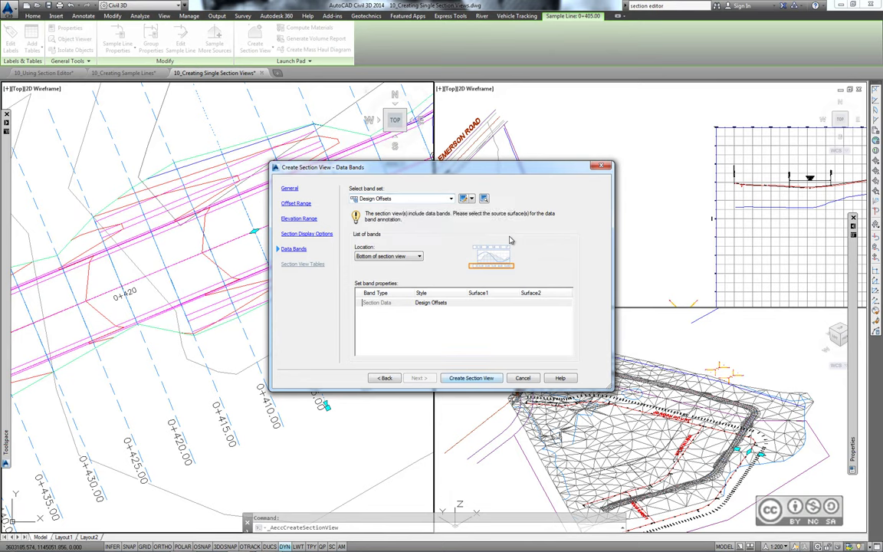
pyautogui.press('Return')
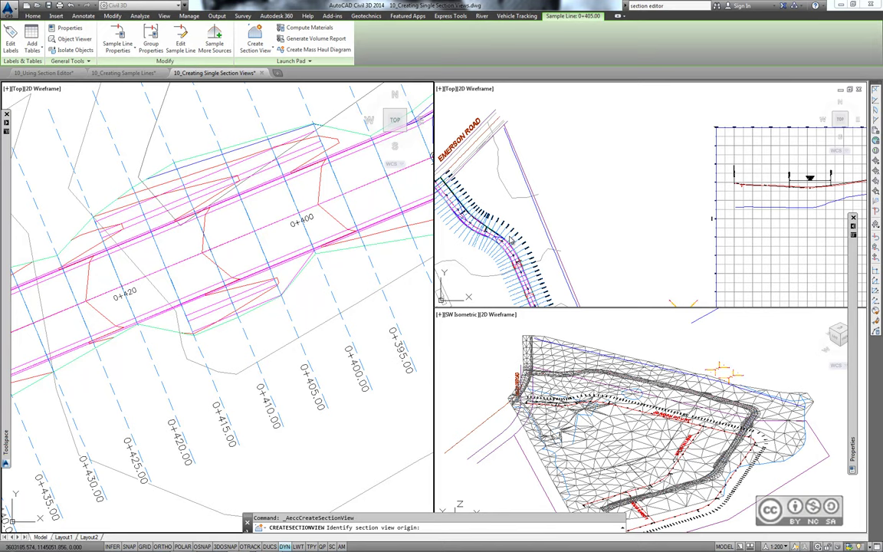
# Place the 0+405.00 section view in the top-right viewport and zoom in on it
pyautogui.click(628, 177)
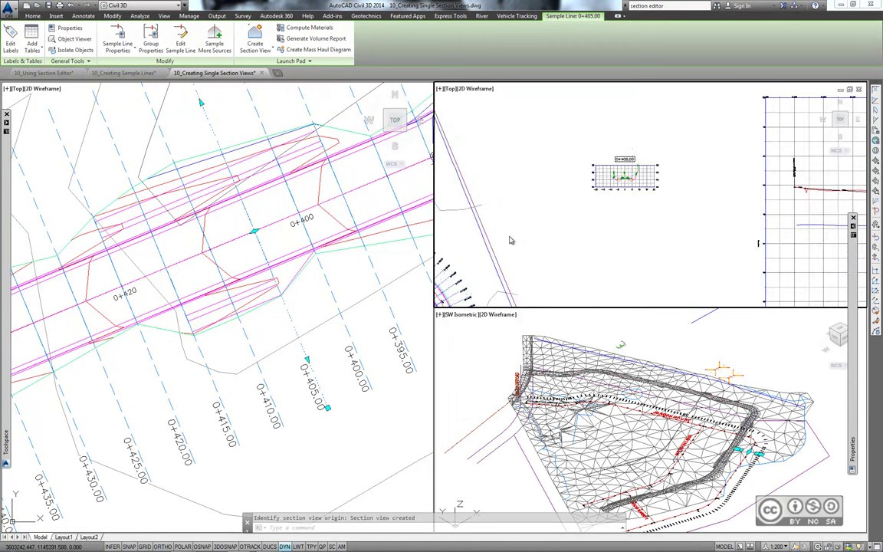
pyautogui.scroll(5, 628, 184)
pyautogui.scroll(3, 634, 209)
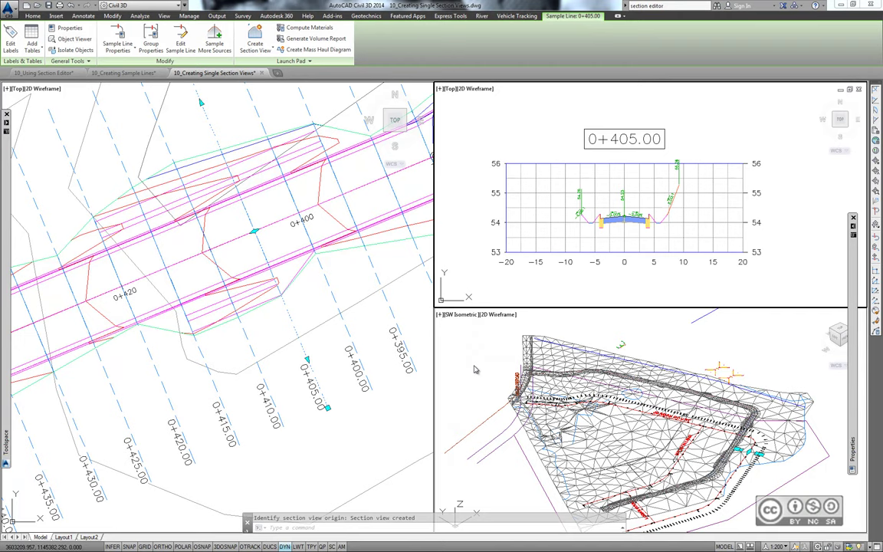
pyautogui.click(36, 6)
# Open 10_Creating Multiple Section Views and expand Jordan Court's sample line groups in Prospector
pyautogui.click(250, 272)
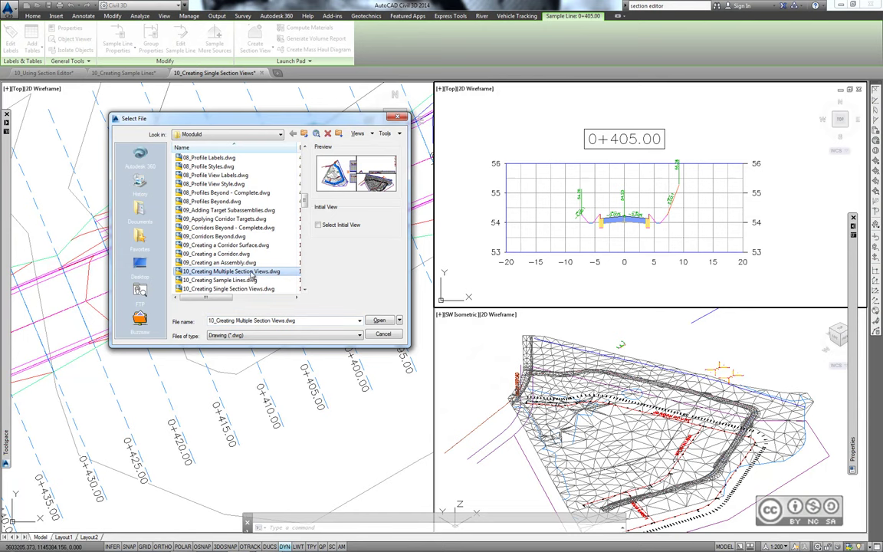
pyautogui.click(379, 320)
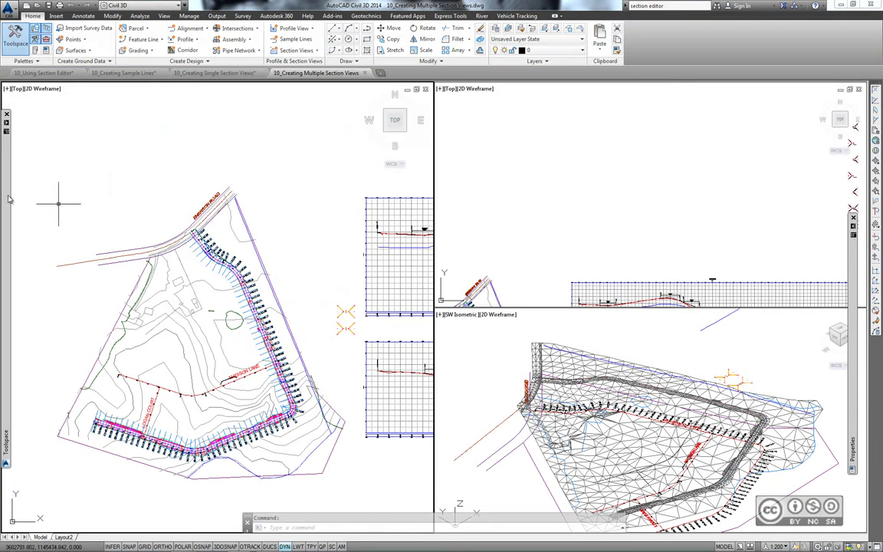
pyautogui.moveTo(7, 444)
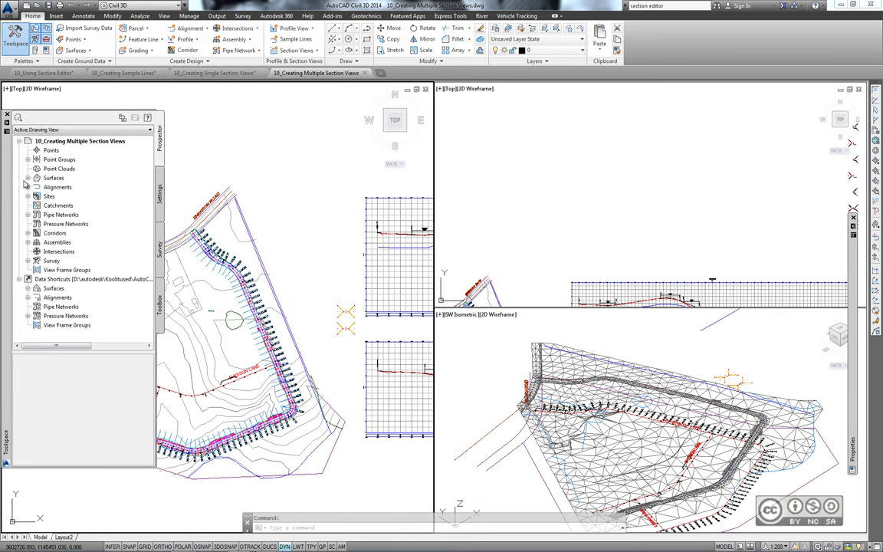
pyautogui.click(28, 187)
pyautogui.click(36, 196)
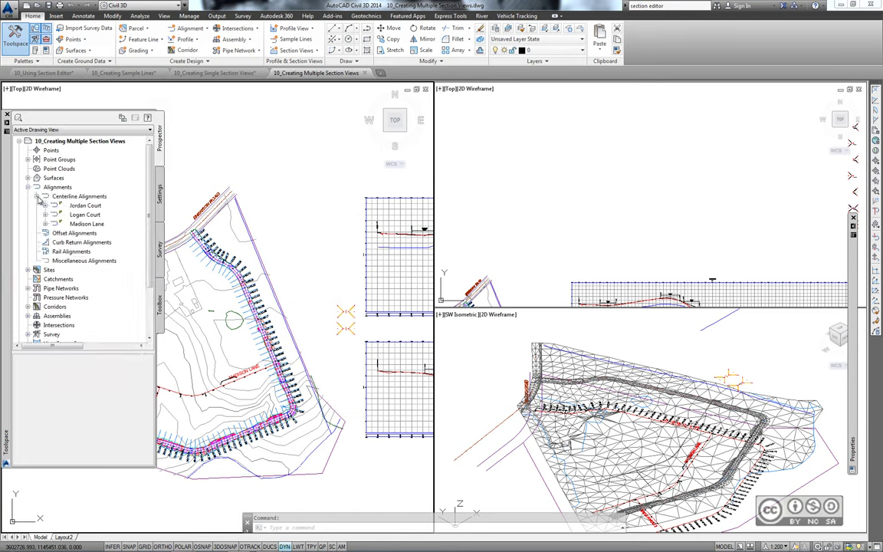
pyautogui.click(45, 206)
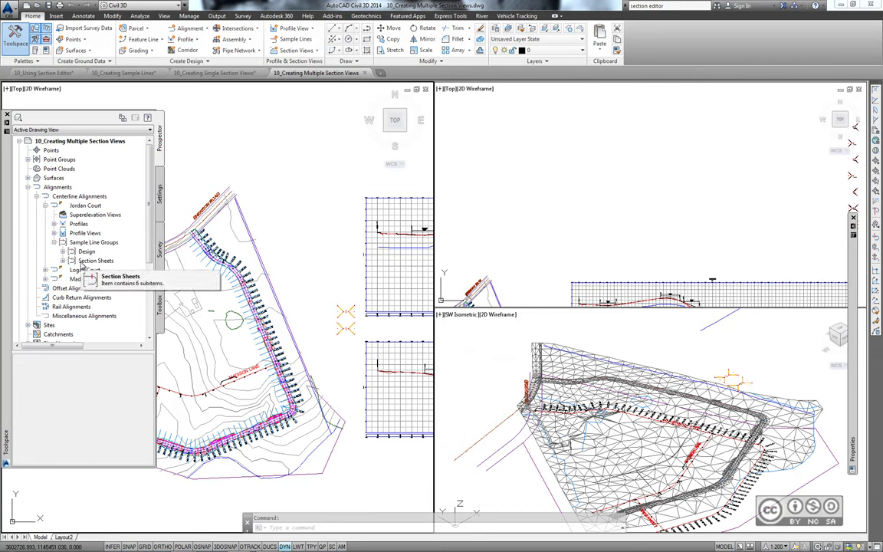
pyautogui.click(183, 104)
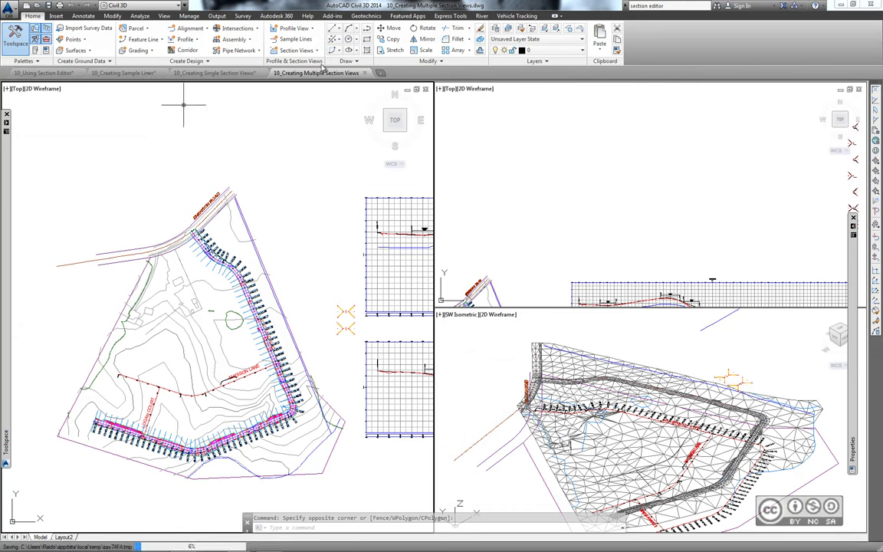
# Start Create Multiple Views with Jordan Court's Section Sheets sample line group, advancing to Section Placement
pyautogui.click(315, 51)
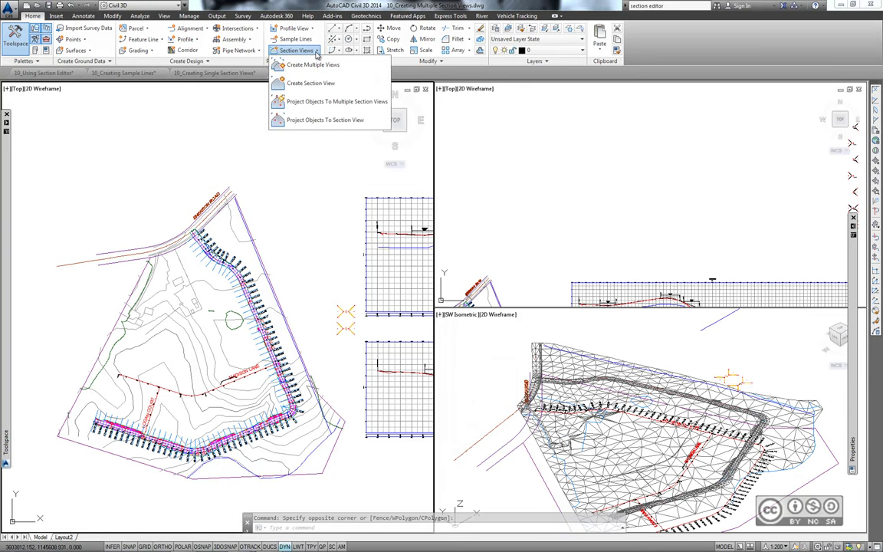
pyautogui.click(335, 69)
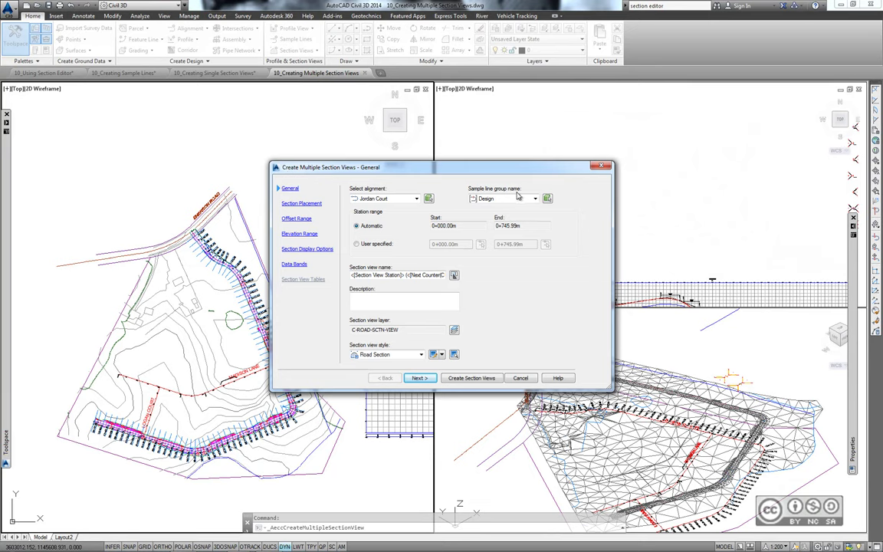
pyautogui.click(515, 199)
pyautogui.click(506, 188)
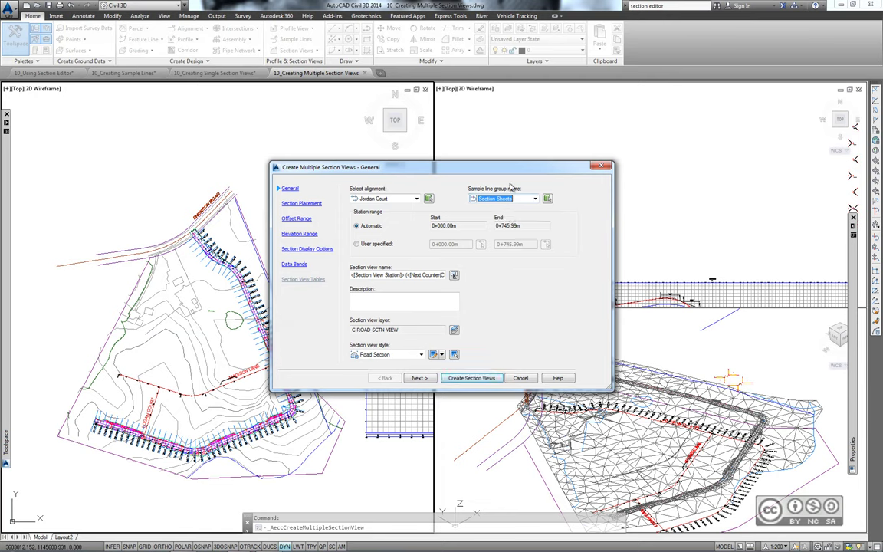
pyautogui.click(432, 378)
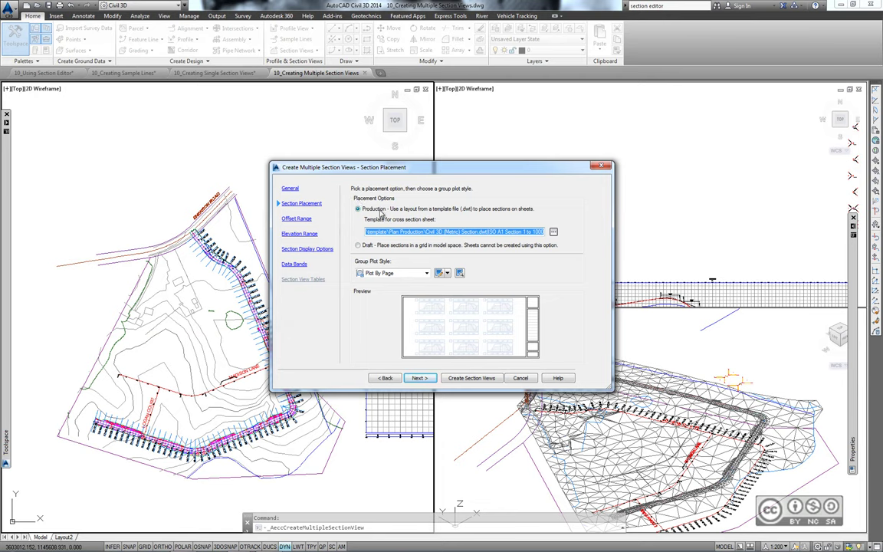
# Set the sheet template to the ISO A0 Section 1 to 200 layout from Moodulid's 10_Sections.dwt
pyautogui.click(554, 232)
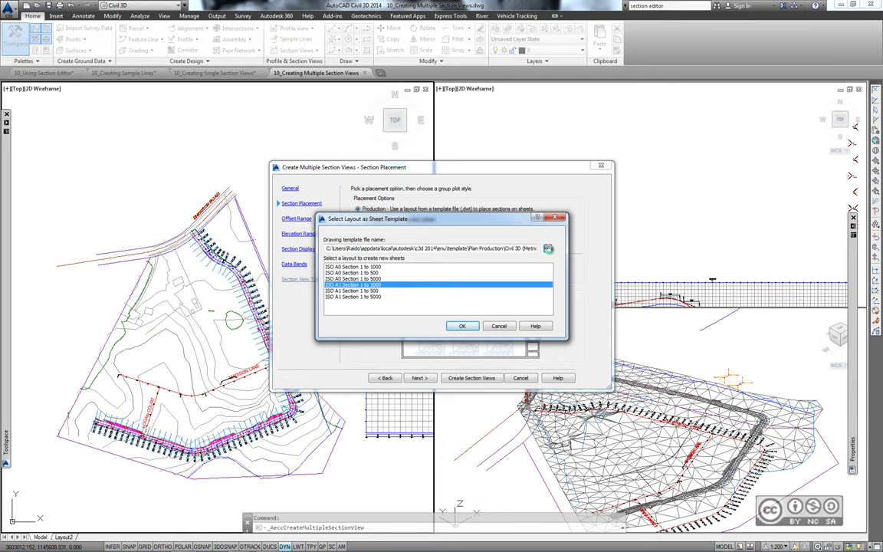
pyautogui.click(547, 249)
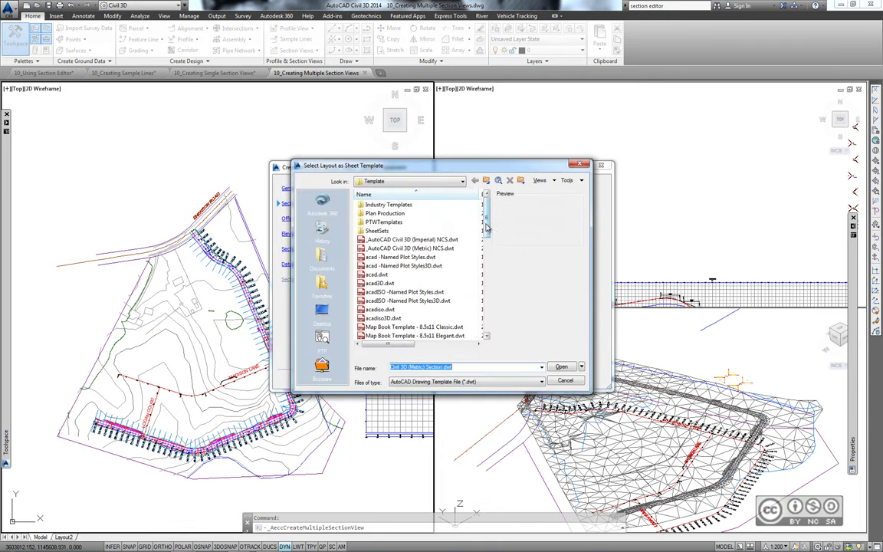
pyautogui.click(418, 181)
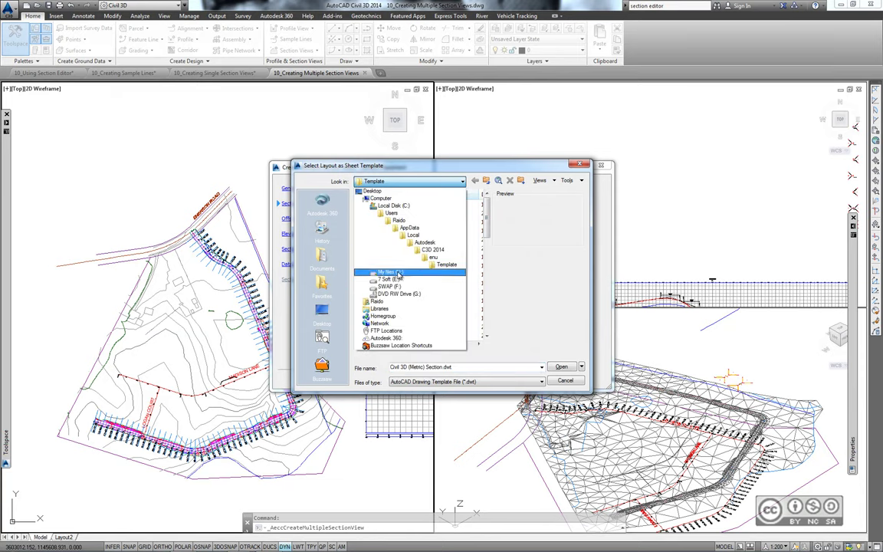
pyautogui.click(379, 240)
pyautogui.moveTo(385, 230)
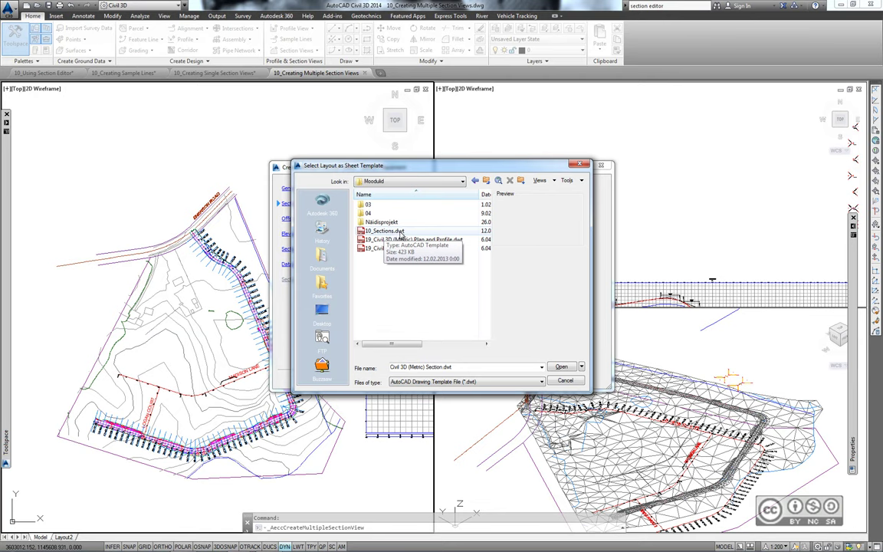
pyautogui.click(400, 234)
pyautogui.click(562, 366)
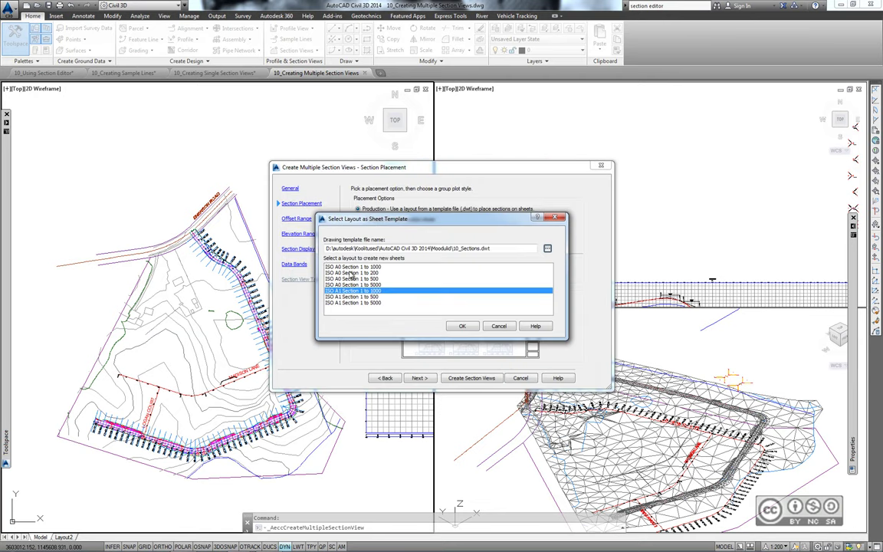
pyautogui.click(350, 273)
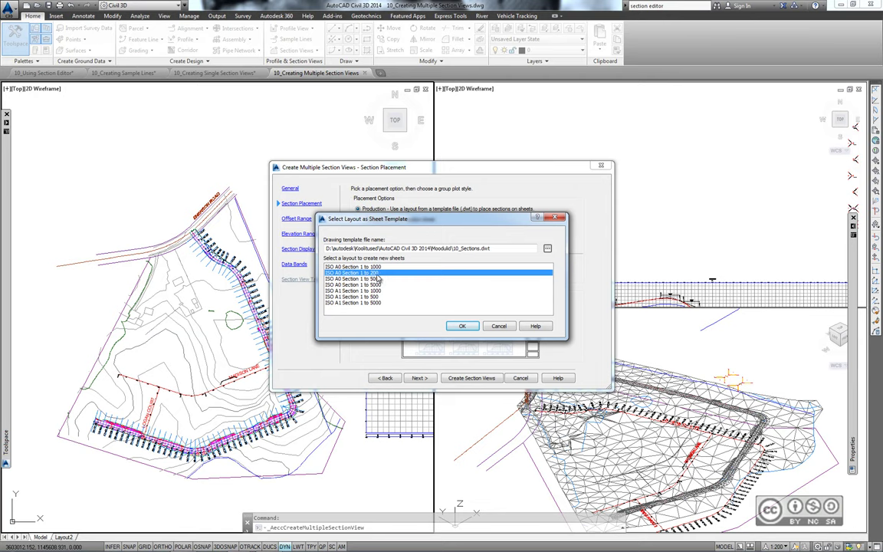
pyautogui.click(463, 327)
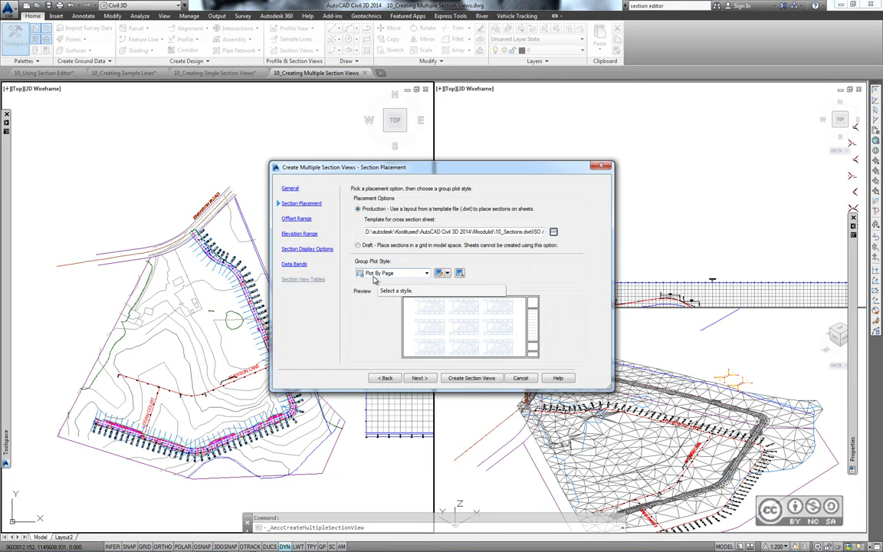
# Keep the default offset, elevation, display and band settings, create the section views, and place them
pyautogui.click(419, 378)
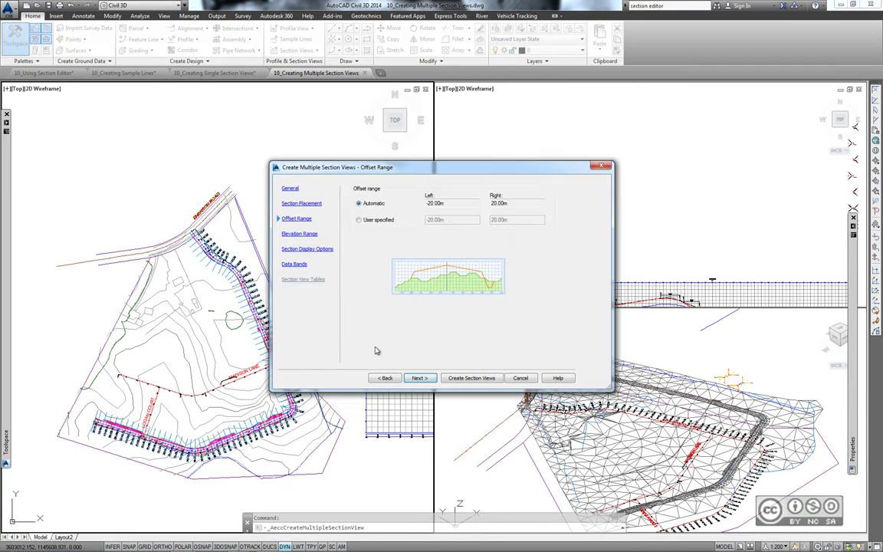
pyautogui.click(420, 378)
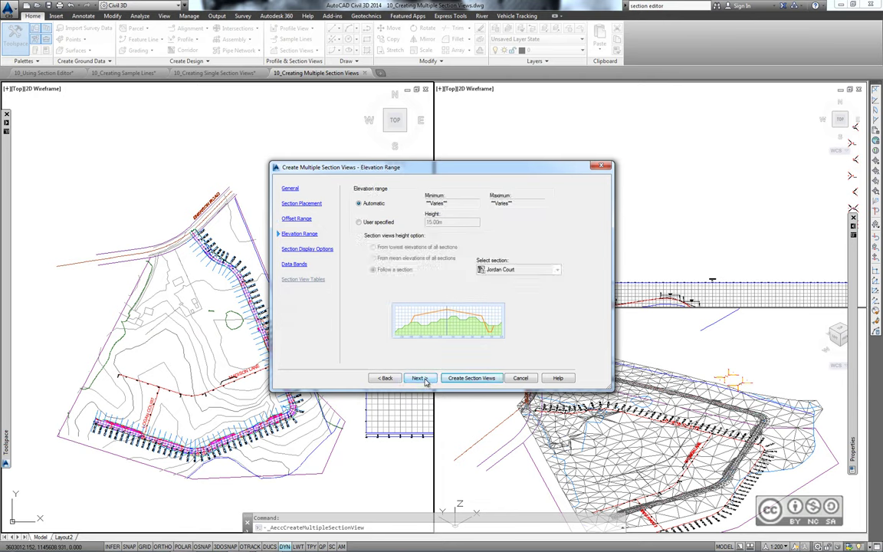
pyautogui.click(424, 379)
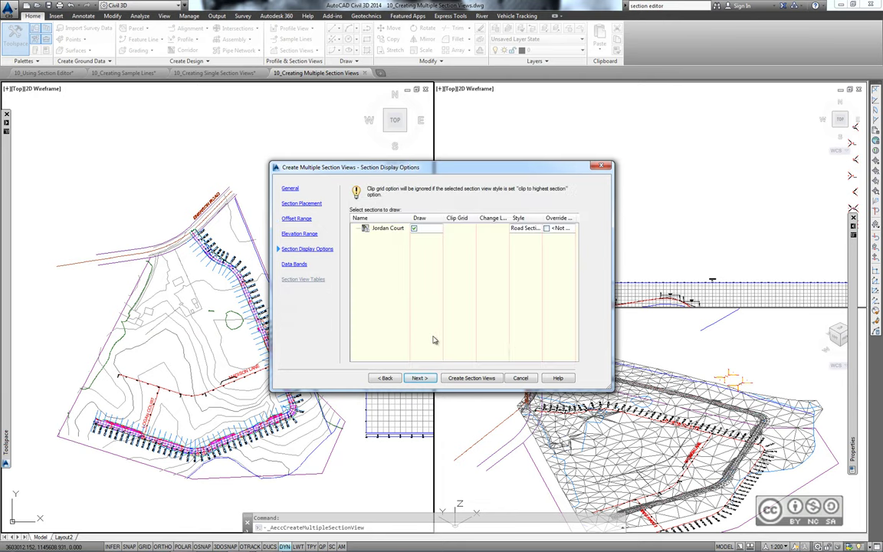
pyautogui.click(418, 378)
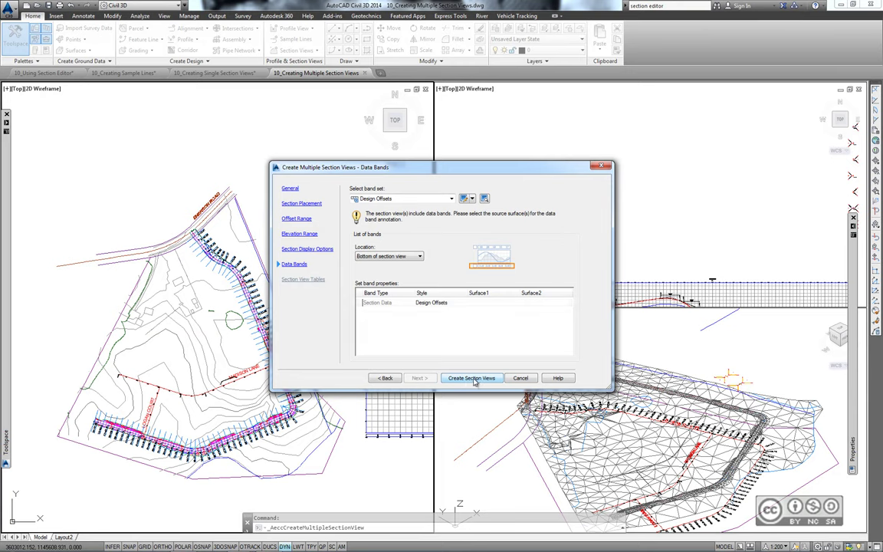
pyautogui.click(472, 377)
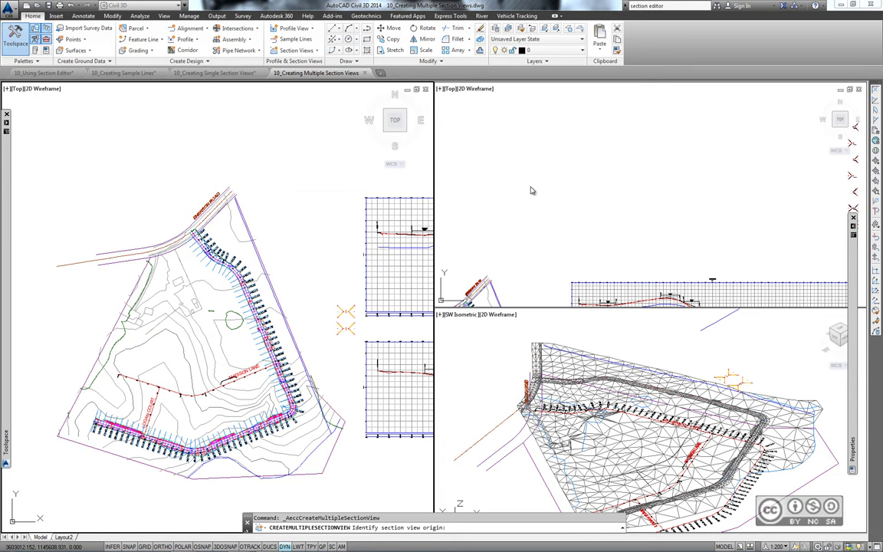
pyautogui.click(532, 190)
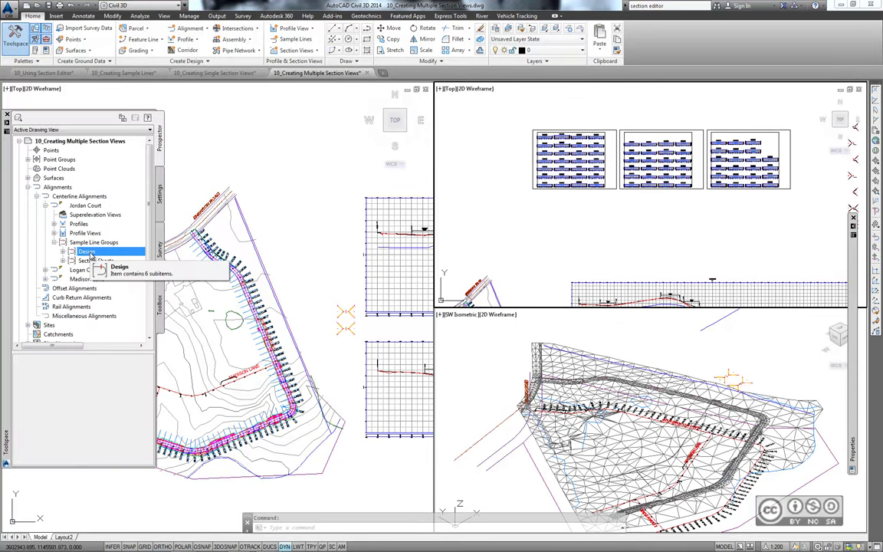
pyautogui.moveTo(6, 268)
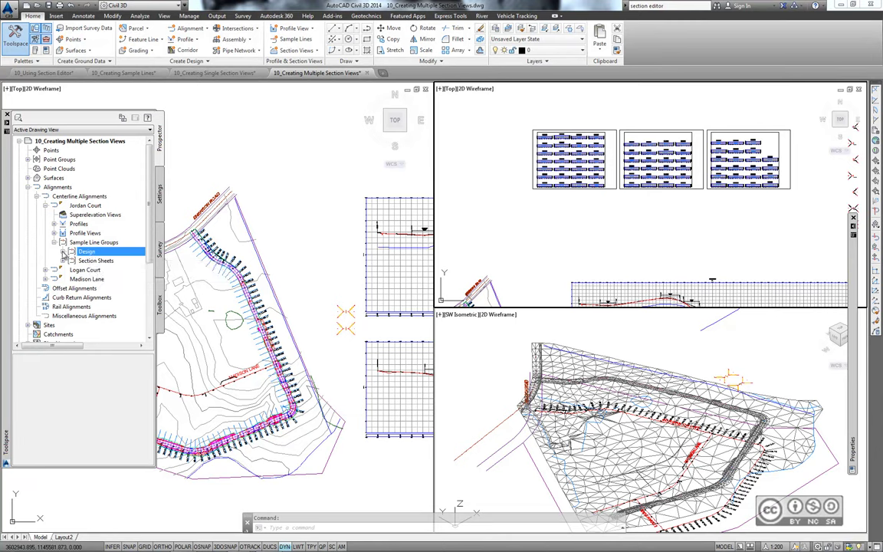
# Expand Design in Prospector to list its sample line stations, then collapse it again
pyautogui.click(64, 252)
pyautogui.click(92, 261)
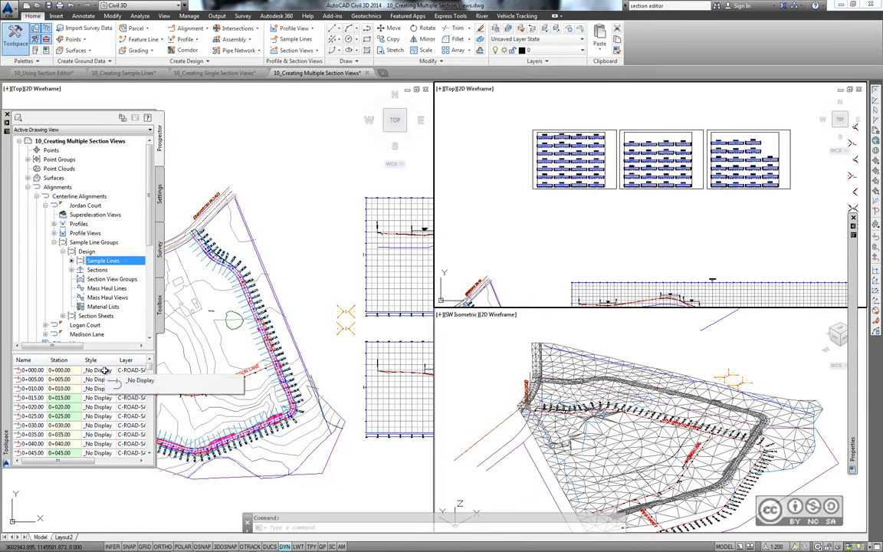
pyautogui.doubleClick(86, 251)
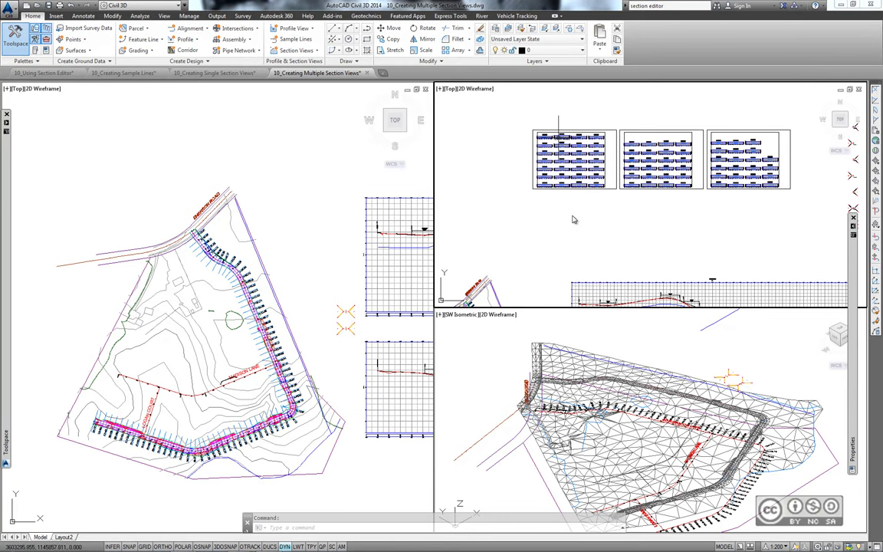
# Zoom into the section sheets to see station views such as 0+010.00 and 0+020.00
pyautogui.scroll(5, 572, 219)
pyautogui.scroll(1, 572, 217)
pyautogui.scroll(1, 572, 215)
pyautogui.moveTo(571, 216)
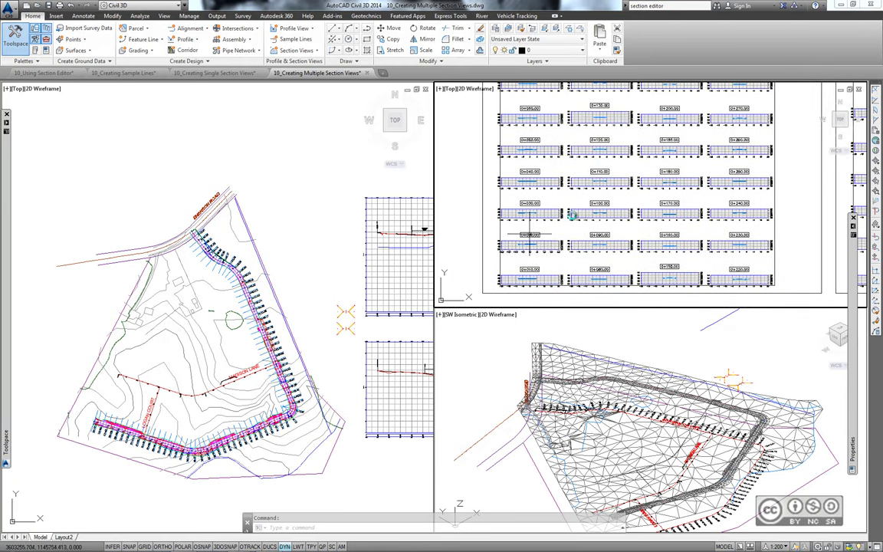
pyautogui.scroll(1, 529, 234)
pyautogui.scroll(2, 613, 207)
pyautogui.scroll(2, 693, 187)
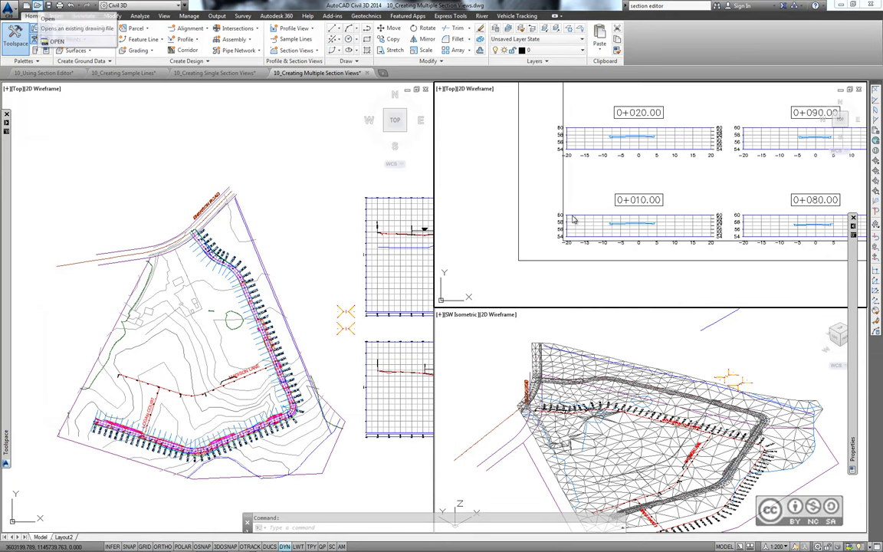
# Open the drawing 10_Sampling More Sources.dwg
pyautogui.click(24, 6)
pyautogui.click(222, 271)
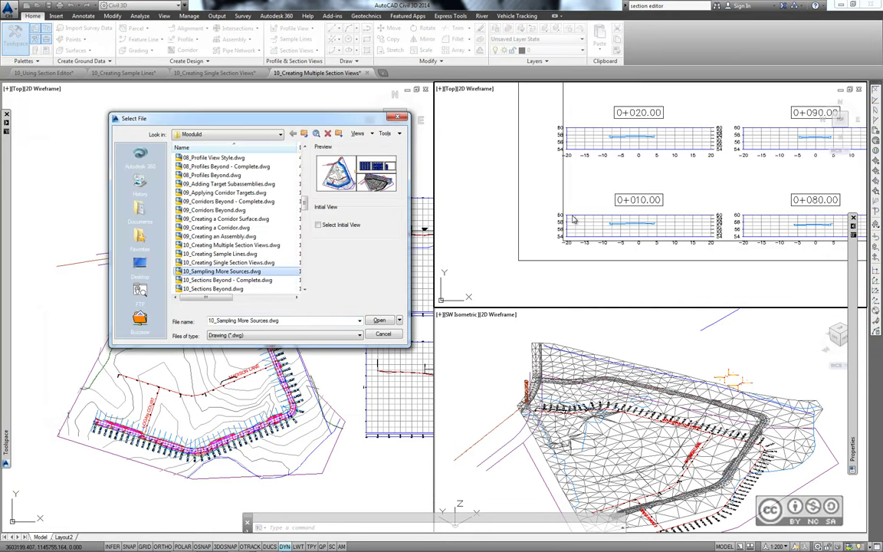
pyautogui.press('Return')
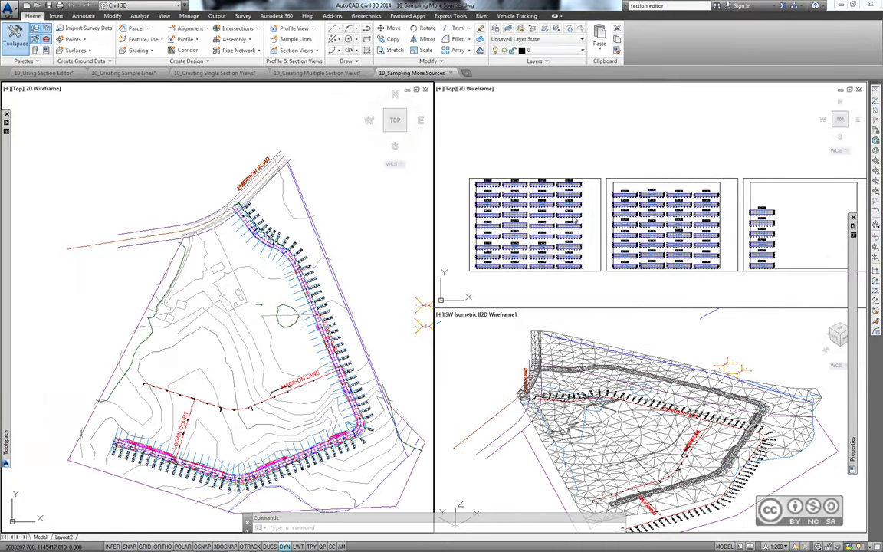
# Zoom the upper-right viewport into the section views and select section view 0+010.00
pyautogui.click(508, 128)
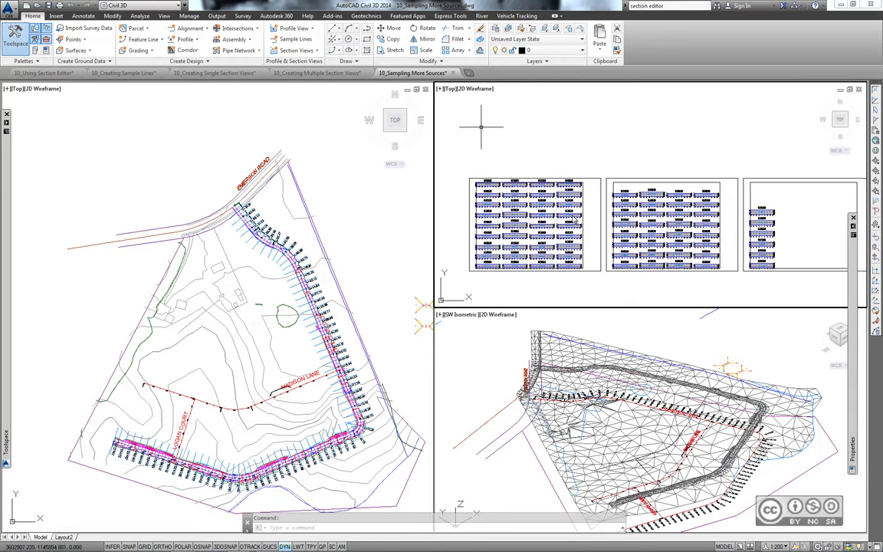
pyautogui.scroll(2, 574, 217)
pyautogui.scroll(2, 574, 218)
pyautogui.scroll(2, 573, 217)
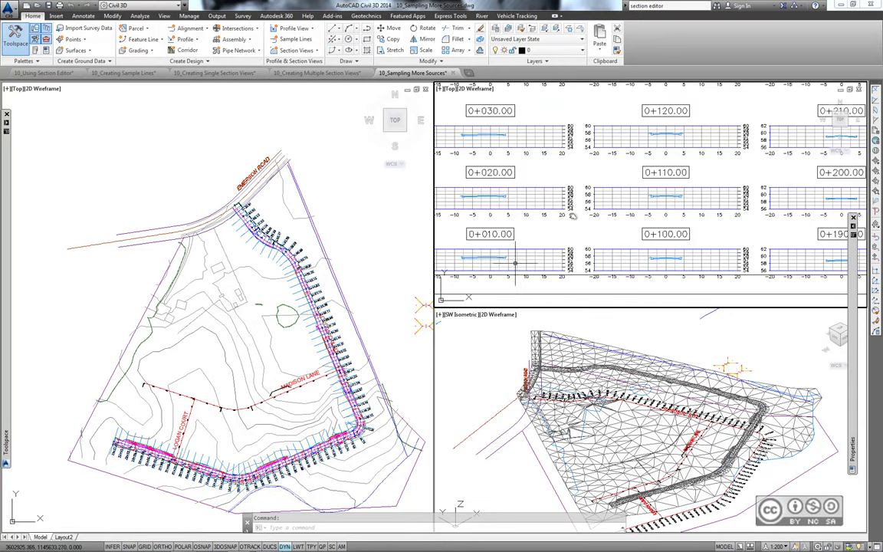
pyautogui.moveTo(573, 216); pyautogui.dragTo(672, 209, button='middle')
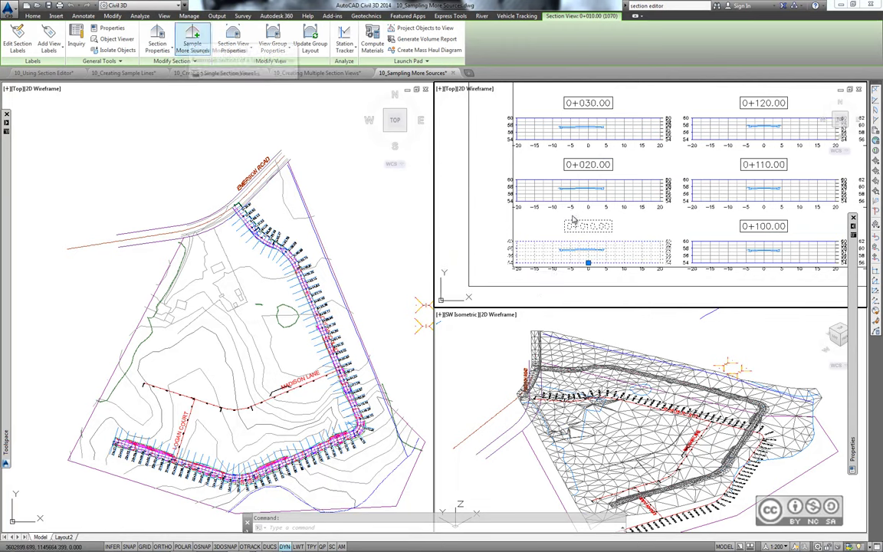
# Use Sample More Sources to add the EG surface to the sampled sources
pyautogui.click(192, 37)
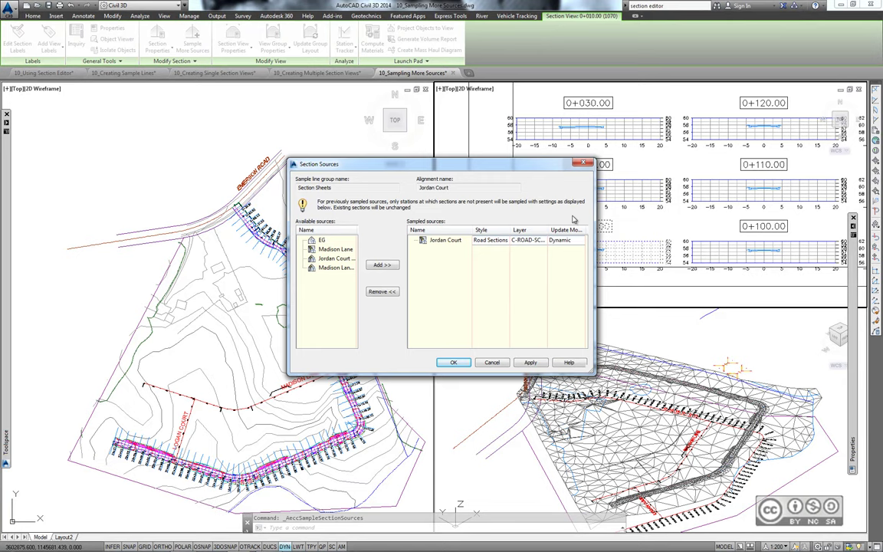
pyautogui.press('Down')
pyautogui.hotkey('alt', 'a')
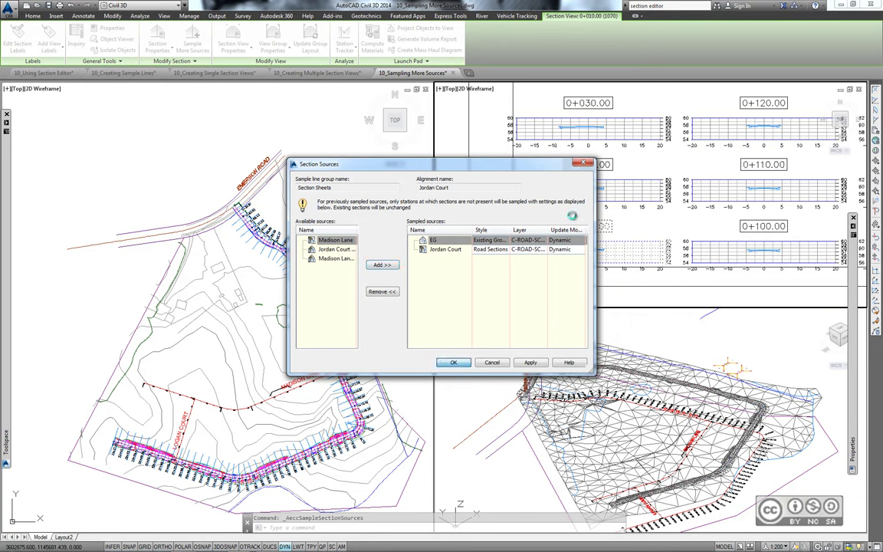
pyautogui.press('Return')
pyautogui.click(493, 243)
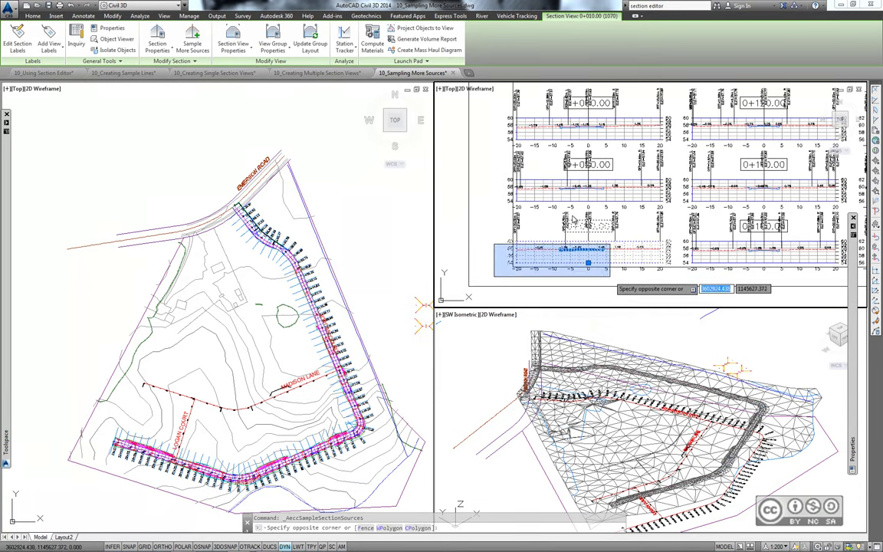
pyautogui.scroll(2, 573, 220)
pyautogui.scroll(1, 573, 220)
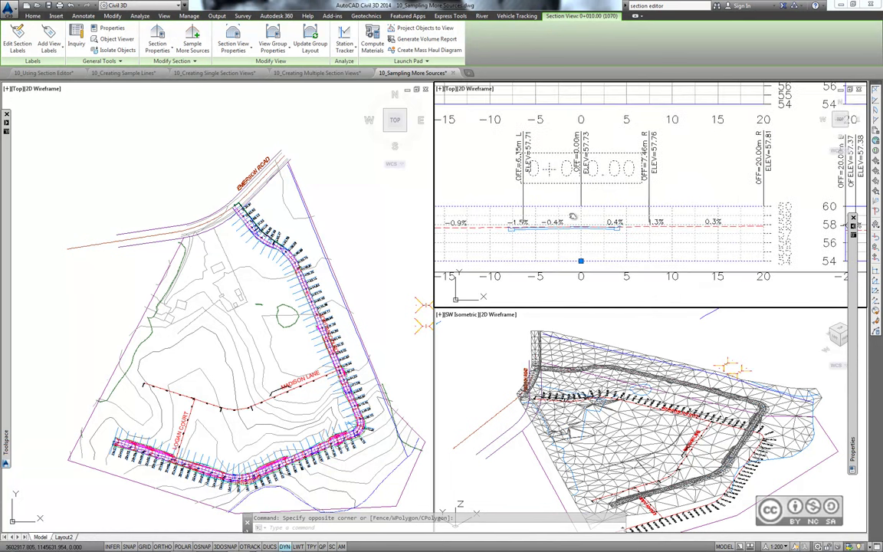
pyautogui.scroll(1, 572, 218)
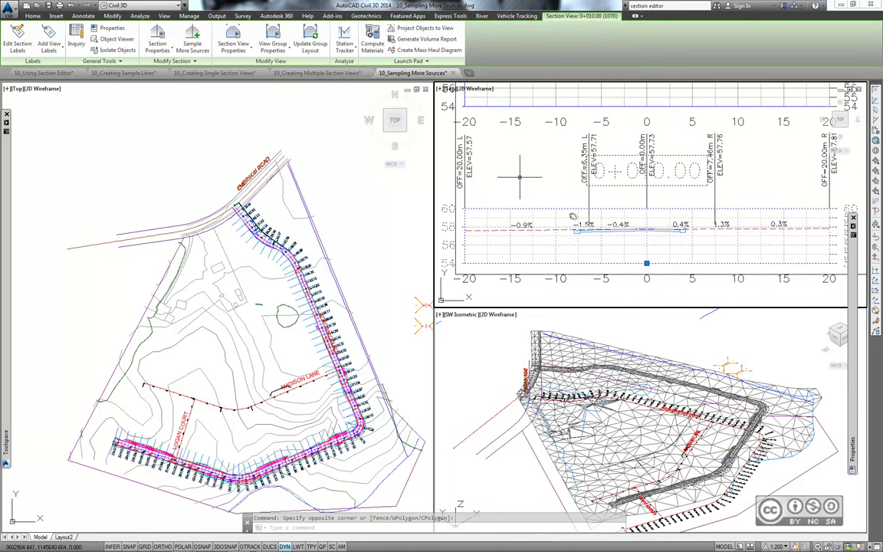
pyautogui.moveTo(518, 162)
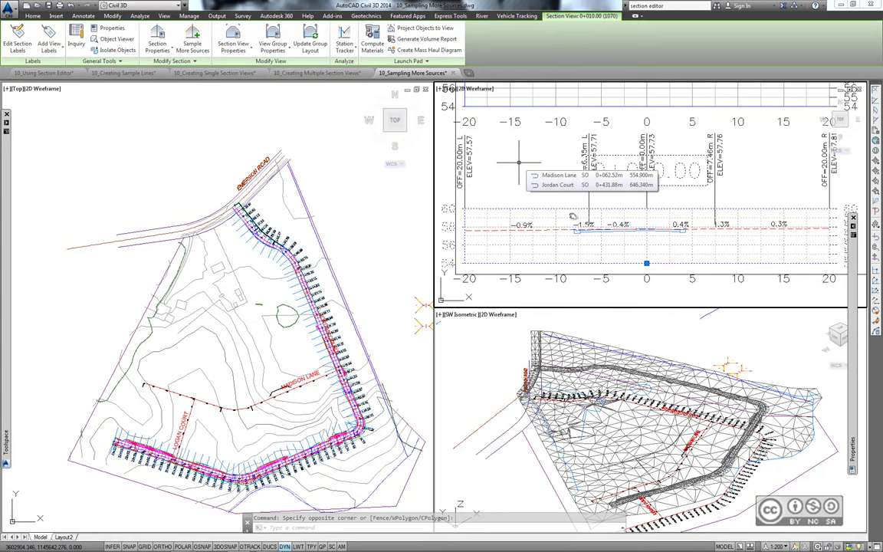
pyautogui.scroll(-2, 519, 162)
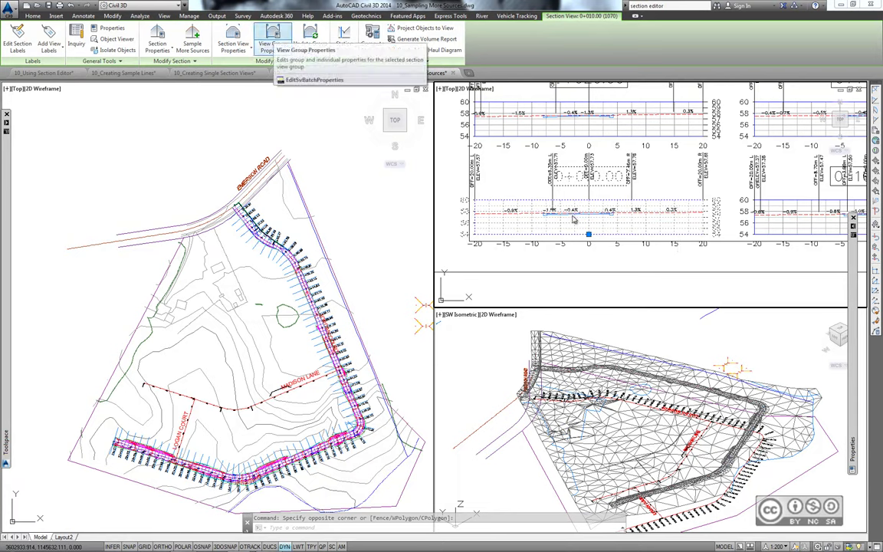
# In the section view group properties, change the EG section's labels to <No Labels>
pyautogui.click(272, 35)
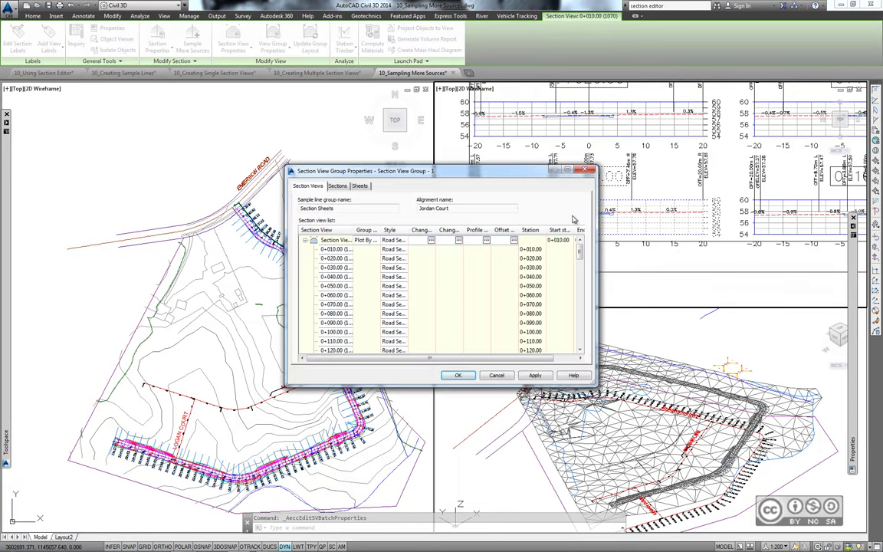
pyautogui.hotkey('ctrl', 'Tab')
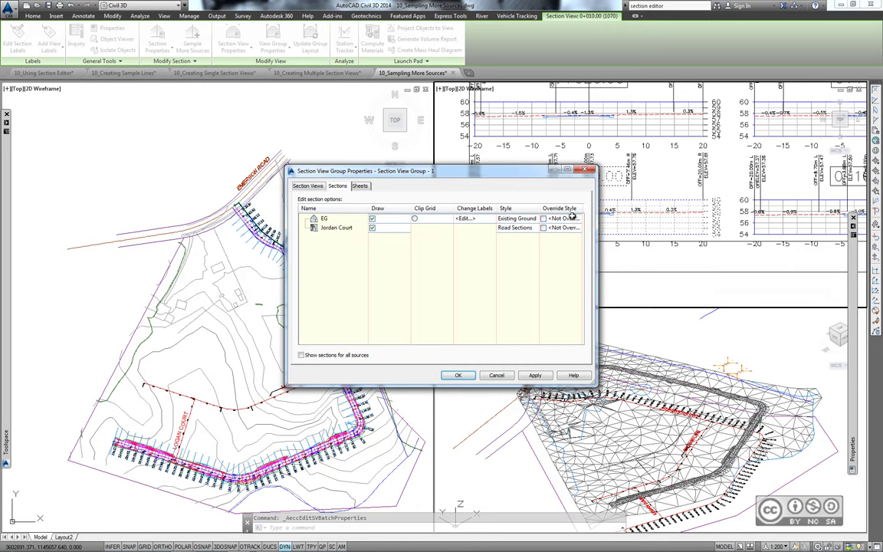
pyautogui.doubleClick(571, 217)
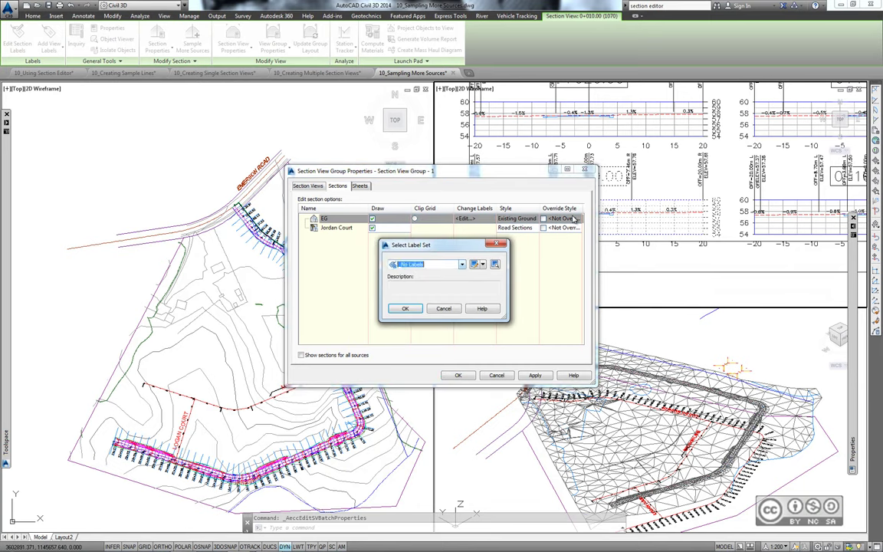
pyautogui.press('Return')
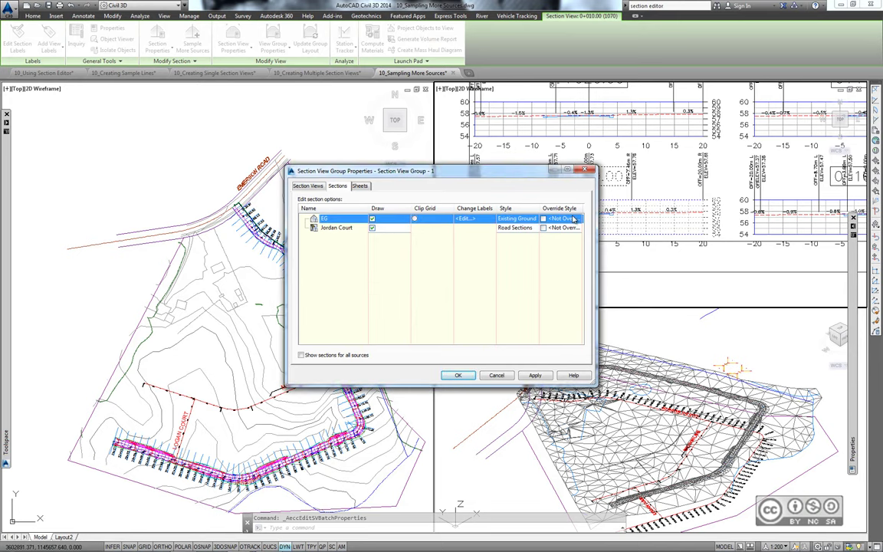
pyautogui.press('Return')
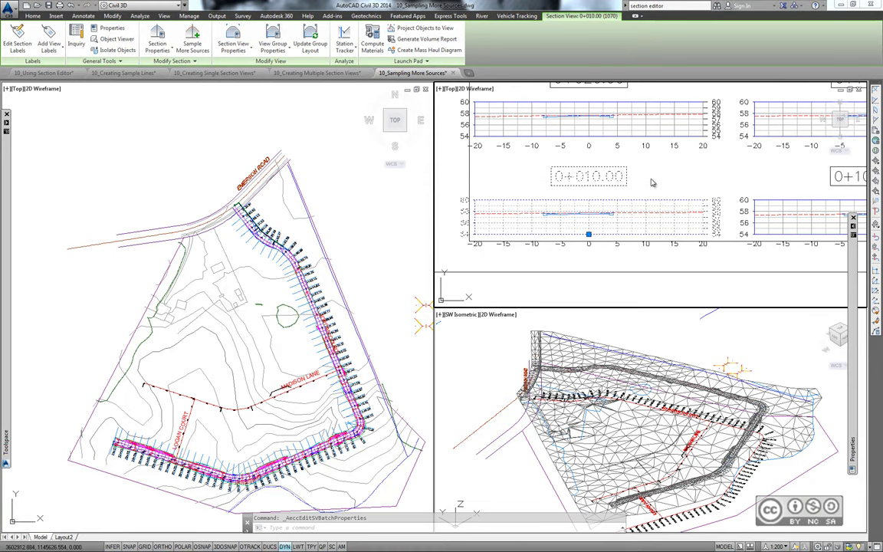
# Cancel the pending selection and zoom in and out around section view 0+010.00
pyautogui.click(443, 186)
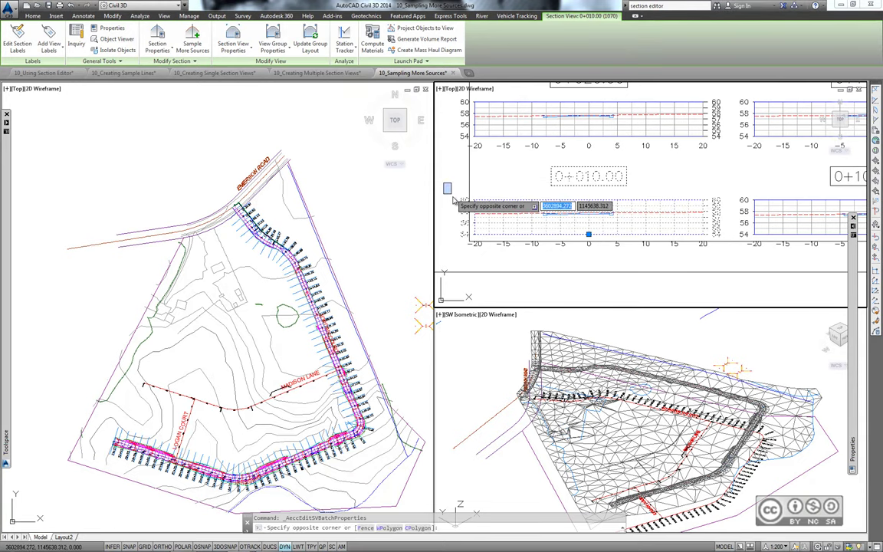
pyautogui.press('Escape')
pyautogui.scroll(-2, 699, 196)
pyautogui.scroll(-1, 685, 199)
pyautogui.scroll(-1, 666, 214)
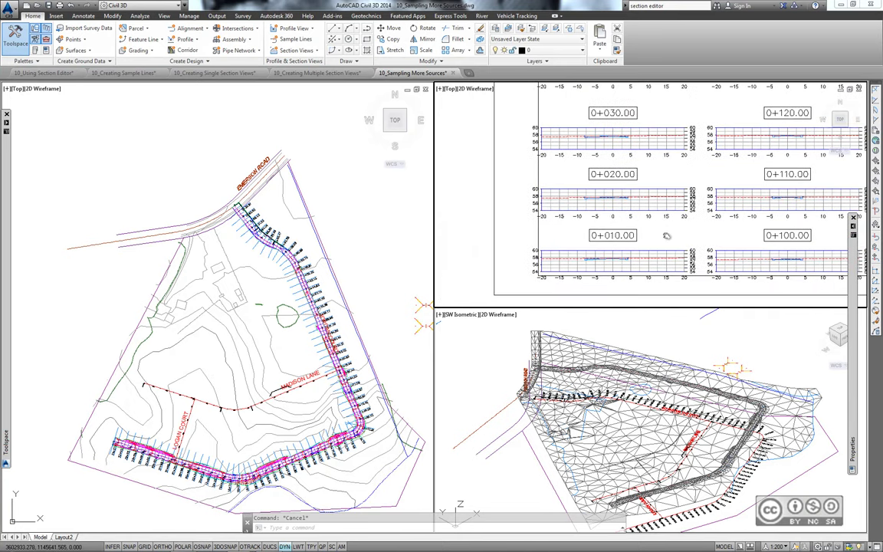
pyautogui.scroll(-1, 652, 231)
pyautogui.scroll(1, 601, 224)
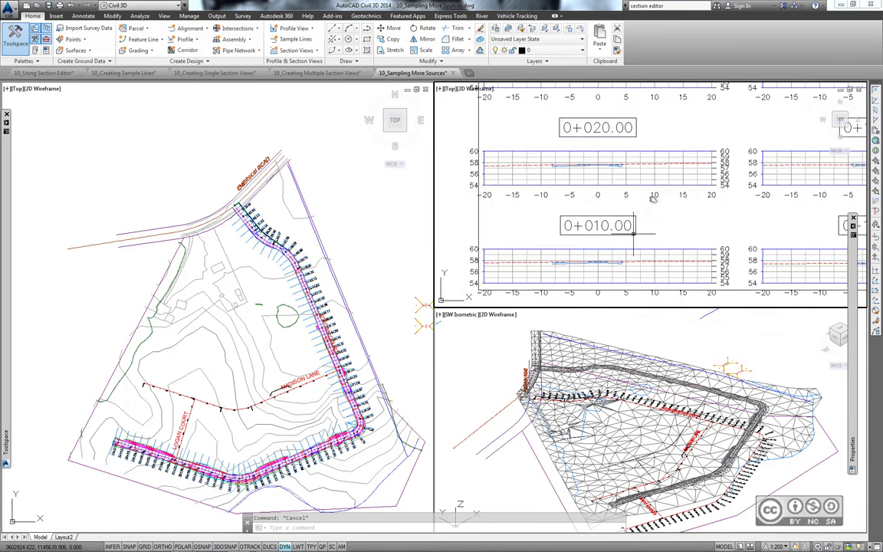
pyautogui.scroll(1, 617, 223)
pyautogui.scroll(1, 630, 208)
pyautogui.moveTo(630, 208); pyautogui.dragTo(660, 205, button='middle')
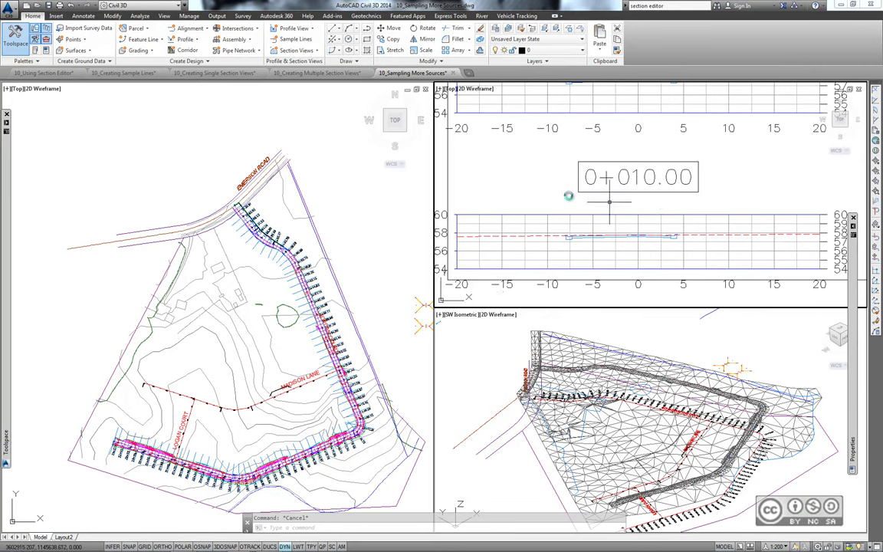
pyautogui.scroll(-3, 607, 181)
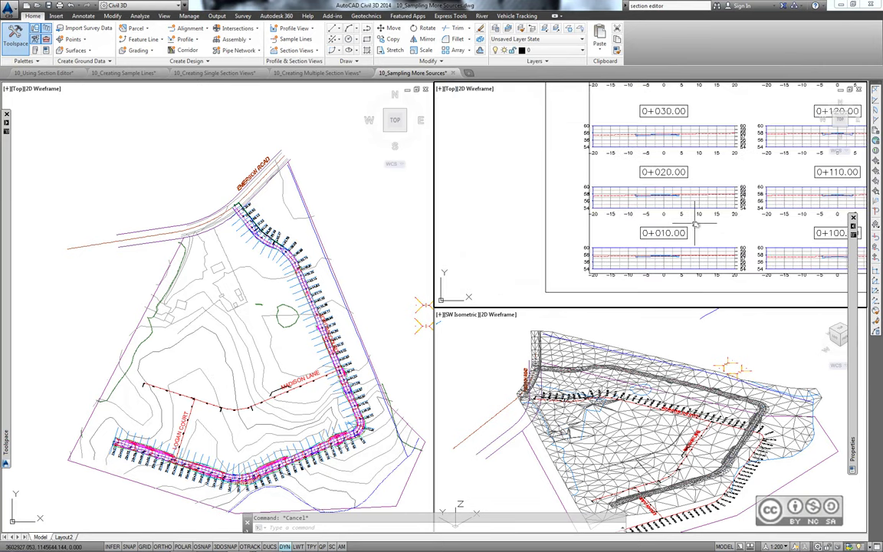
# Pan across stations 0+060 to 0+090, select 0+090.00, then return to stations 0+010 to 0+030
pyautogui.moveTo(642, 261)
pyautogui.mouseDown(button='middle')
pyautogui.moveTo(657, 250)
pyautogui.moveTo(648, 267)
pyautogui.mouseUp(button='middle')
pyautogui.moveTo(648, 191); pyautogui.dragTo(650, 250, button='middle')
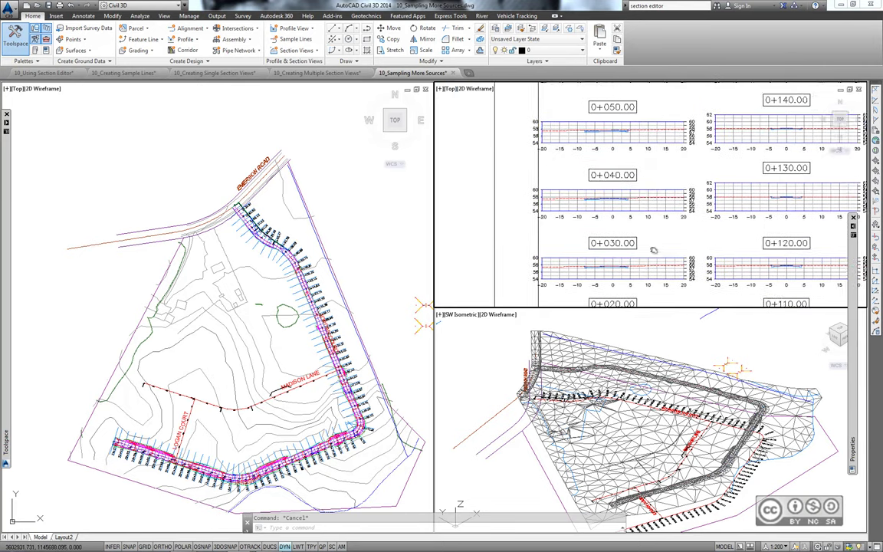
pyautogui.moveTo(650, 153); pyautogui.dragTo(643, 291, button='middle')
pyautogui.moveTo(644, 122)
pyautogui.mouseDown(button='middle')
pyautogui.moveTo(644, 281)
pyautogui.moveTo(597, 115)
pyautogui.mouseUp(button='middle')
pyautogui.click(576, 175)
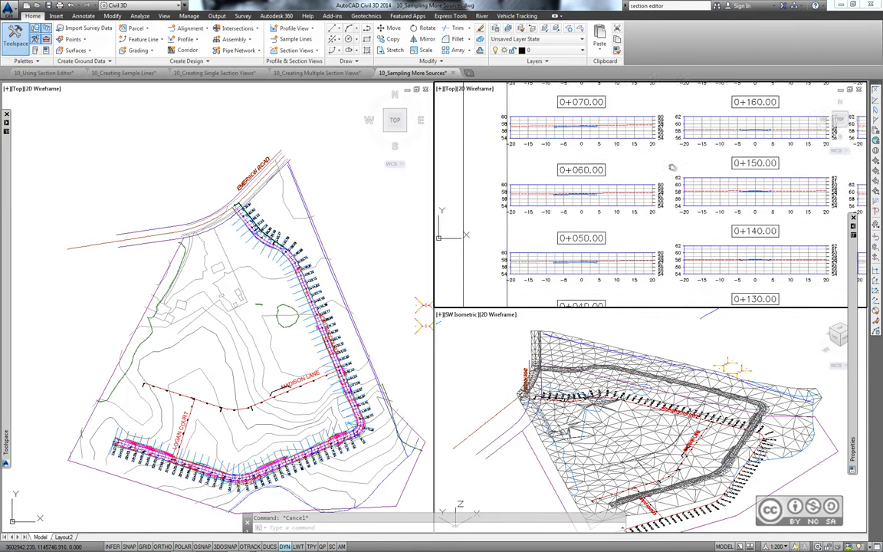
pyautogui.moveTo(606, 197); pyautogui.dragTo(575, 84, button='middle')
pyautogui.moveTo(672, 299); pyautogui.dragTo(672, 161, button='middle')
pyautogui.moveTo(674, 230); pyautogui.dragTo(631, 160, button='middle')
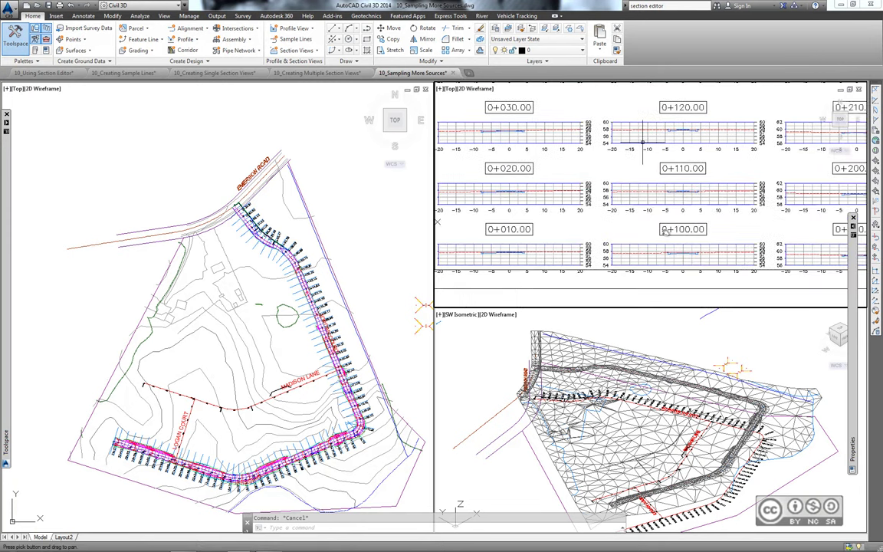
pyautogui.scroll(1, 728, 242)
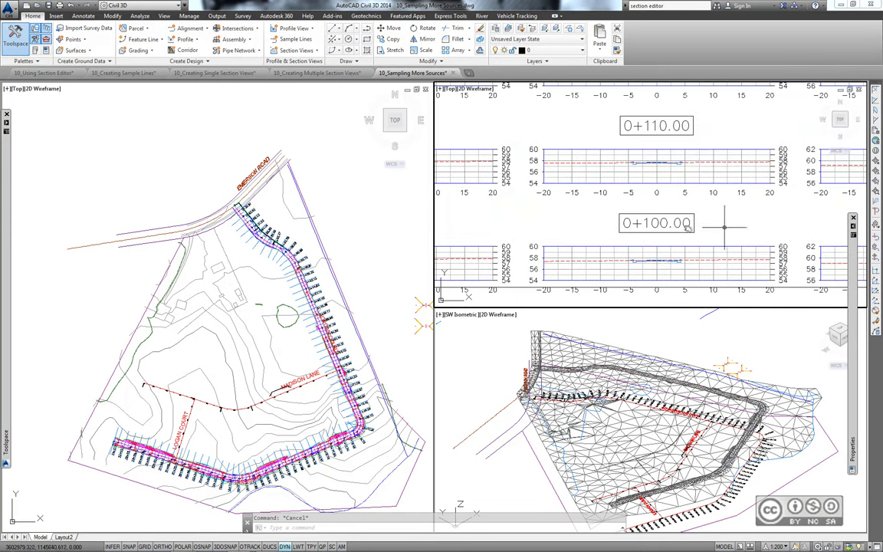
pyautogui.scroll(2, 623, 178)
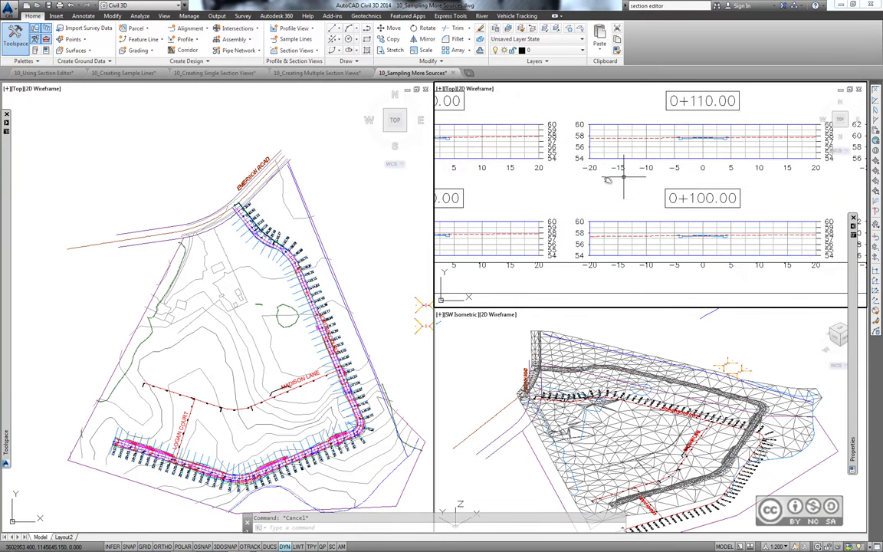
pyautogui.click(57, 16)
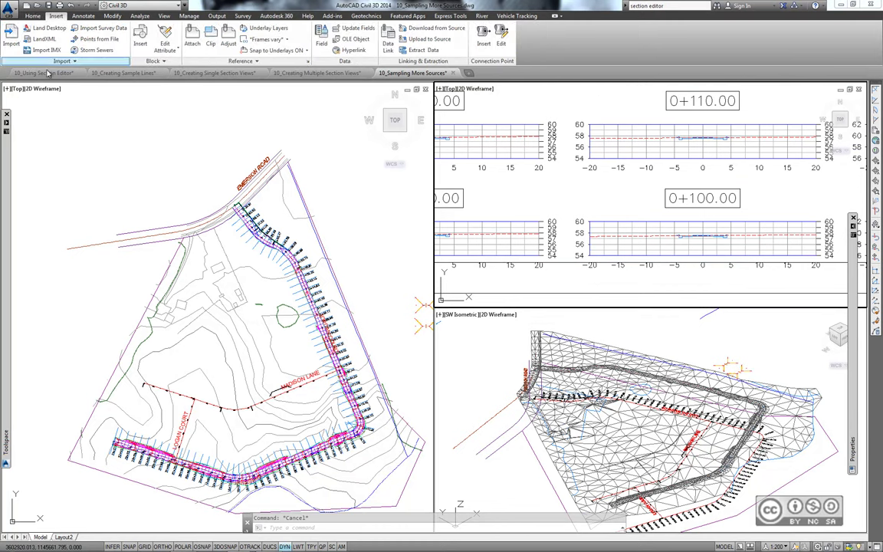
# Import the pipe network from 10_Preliminary Waterline.xml in the Moodulid folder via LandXML
pyautogui.click(44, 40)
pyautogui.click(446, 184)
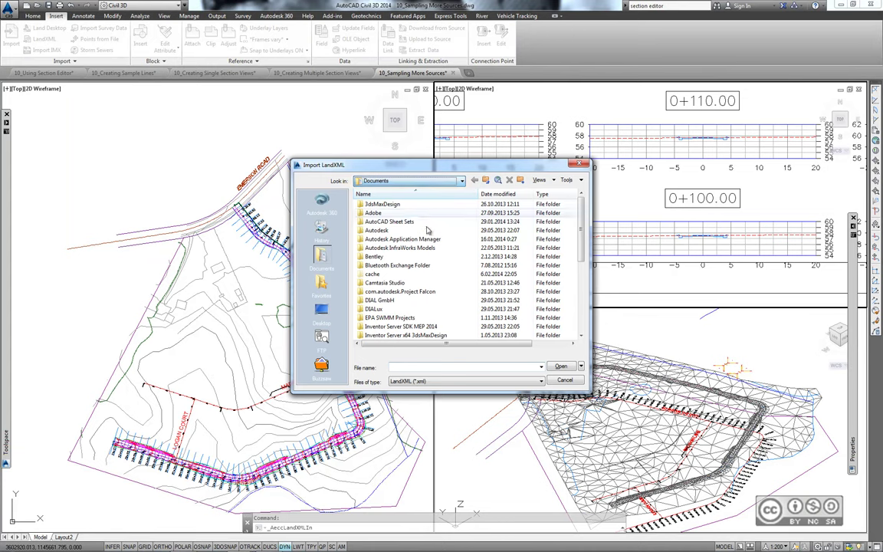
pyautogui.doubleClick(387, 234)
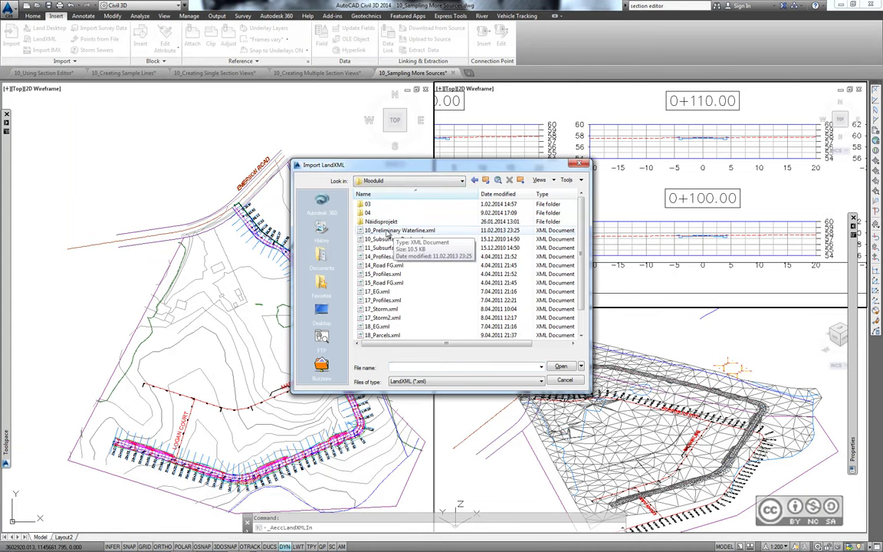
pyautogui.click(387, 232)
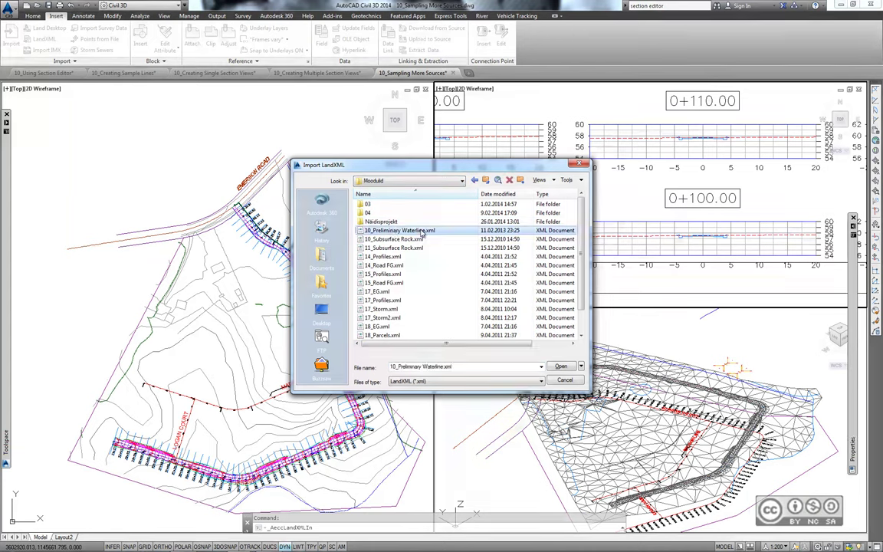
pyautogui.click(562, 367)
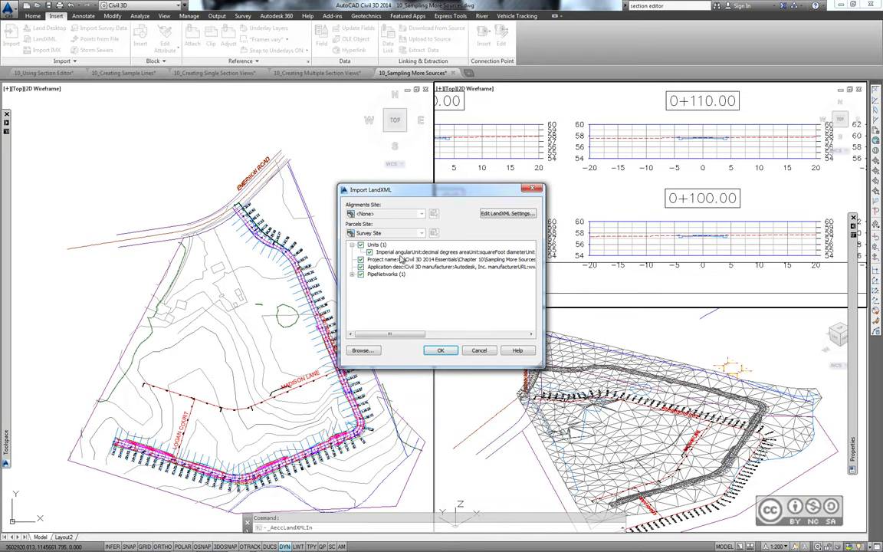
pyautogui.click(441, 351)
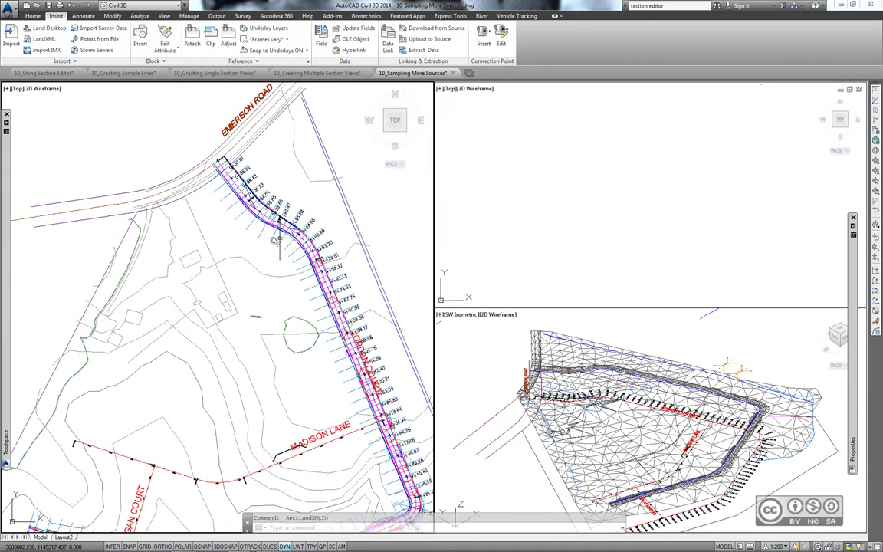
# Zoom and pan the plan along the upper road to check the imported waterline pipes
pyautogui.scroll(3, 207, 191)
pyautogui.scroll(3, 199, 198)
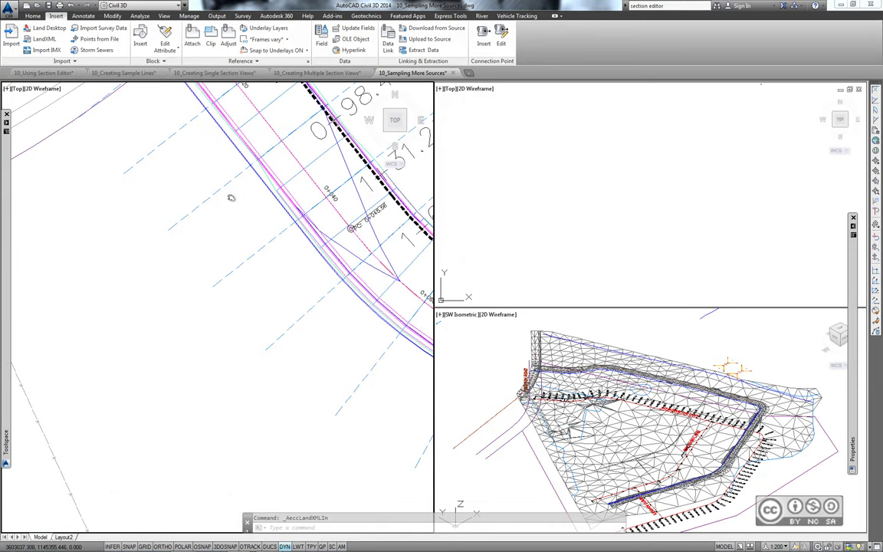
pyautogui.scroll(3, 187, 204)
pyautogui.moveTo(187, 204); pyautogui.dragTo(208, 247, button='middle')
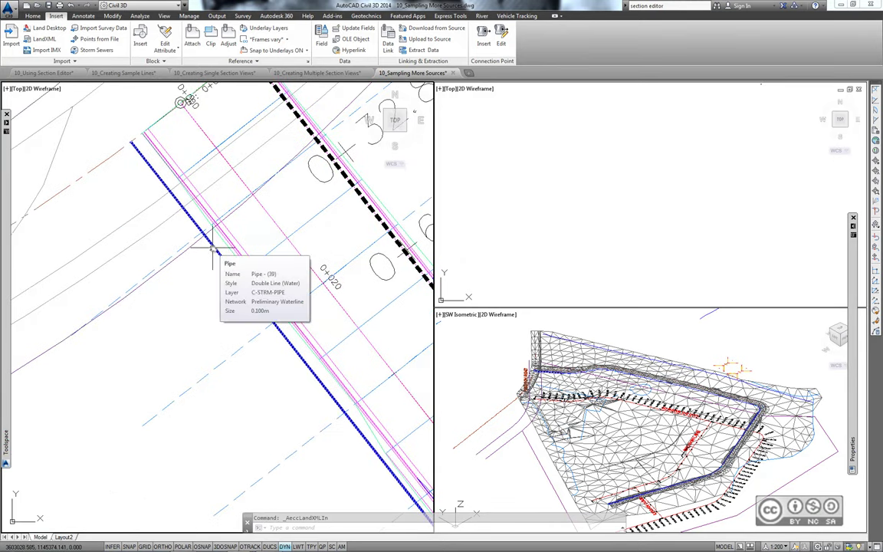
# Zoom the section-views viewport to extents and select section view 0+010.00
pyautogui.click(522, 208)
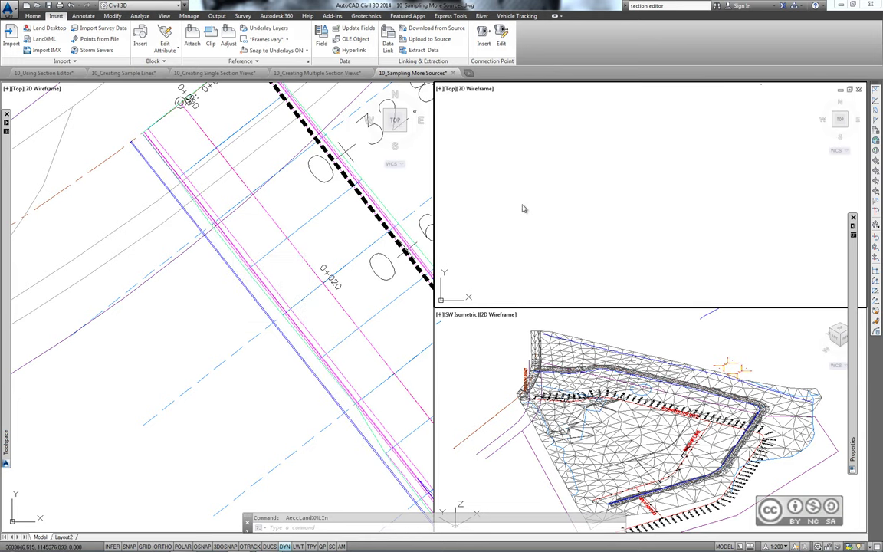
pyautogui.middleClick(590, 186)
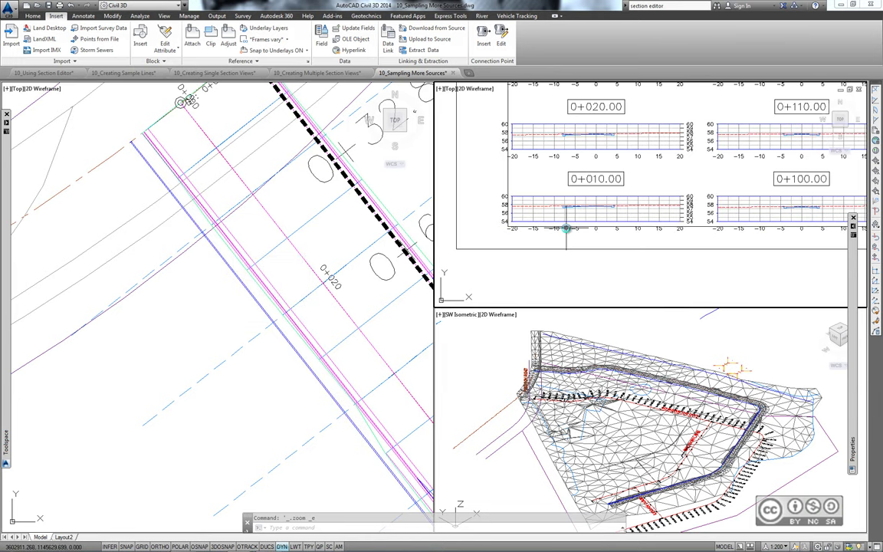
pyautogui.click(531, 196)
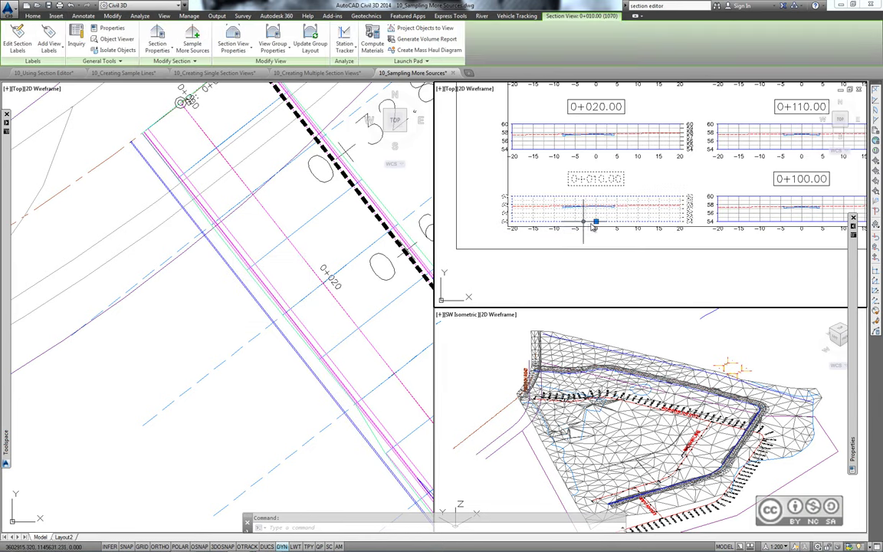
pyautogui.click(193, 38)
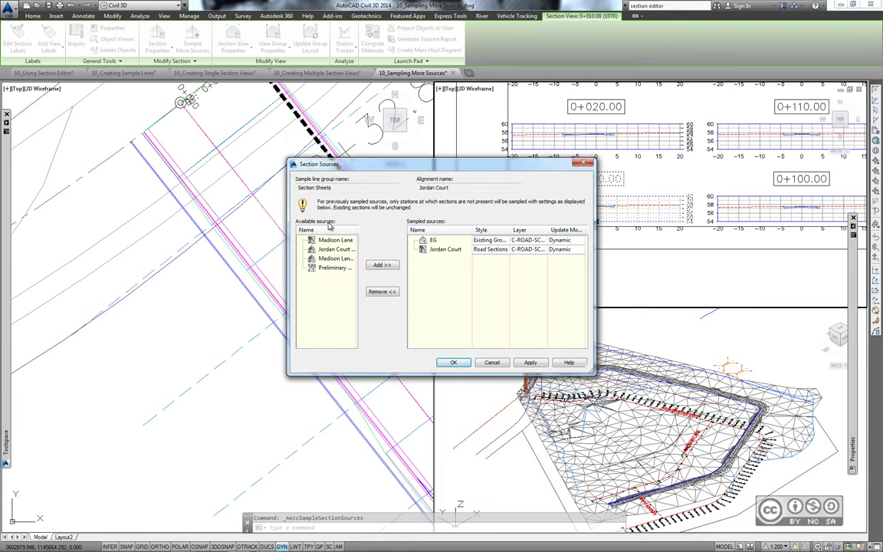
pyautogui.click(333, 269)
pyautogui.click(382, 265)
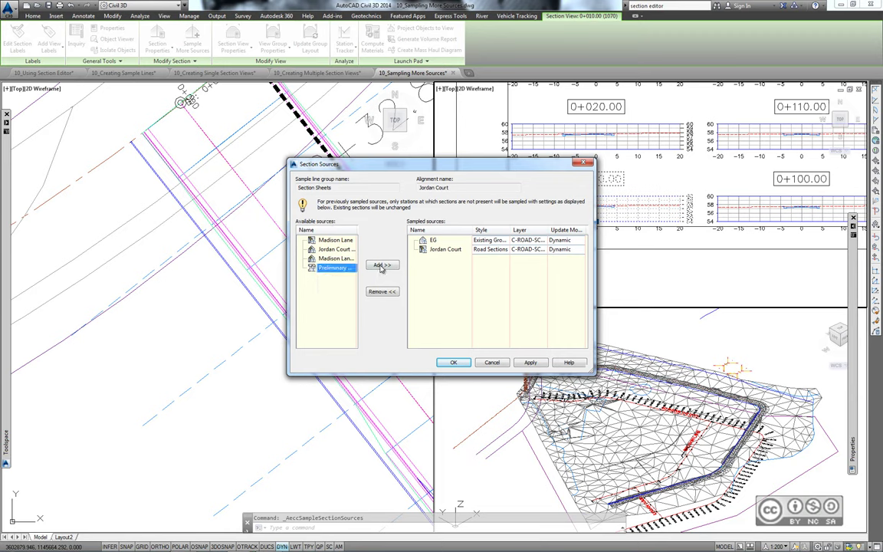
pyautogui.click(451, 361)
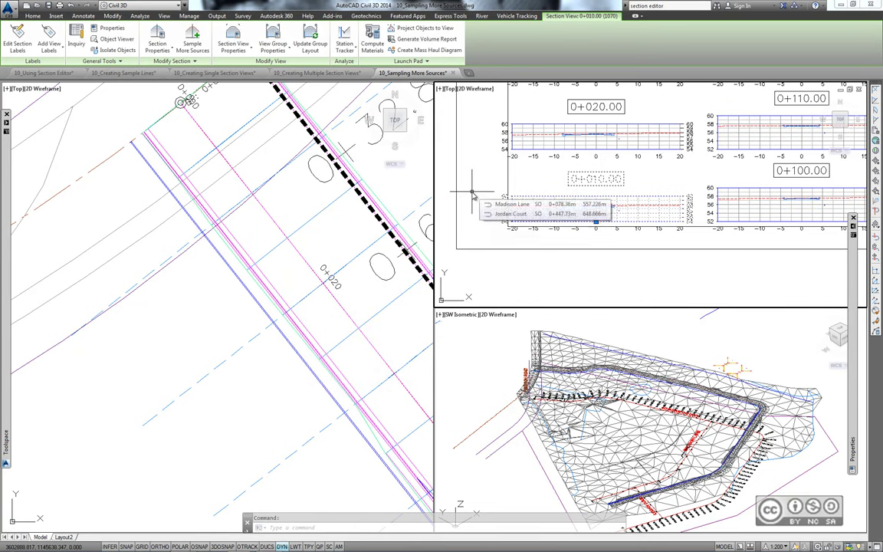
pyautogui.press('Escape')
pyautogui.scroll(3, 594, 198)
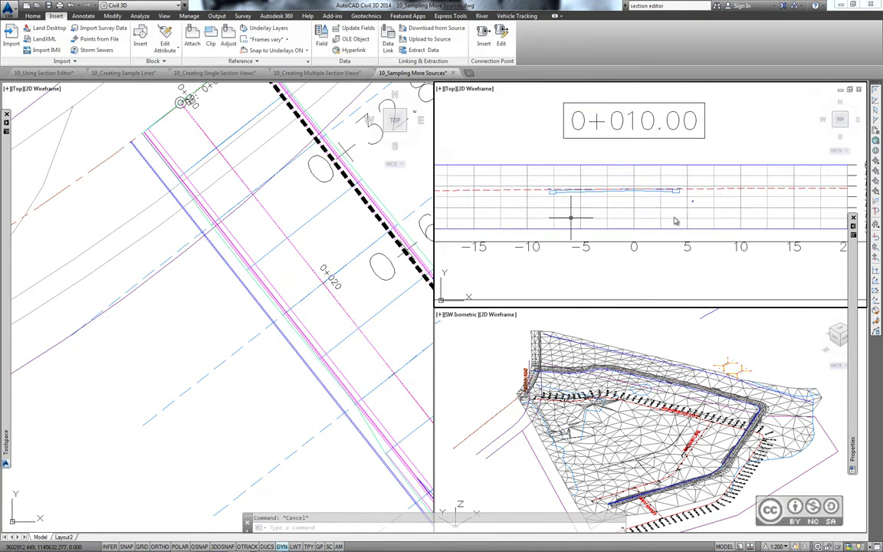
pyautogui.scroll(3, 708, 201)
pyautogui.scroll(1, 709, 200)
pyautogui.scroll(1, 697, 228)
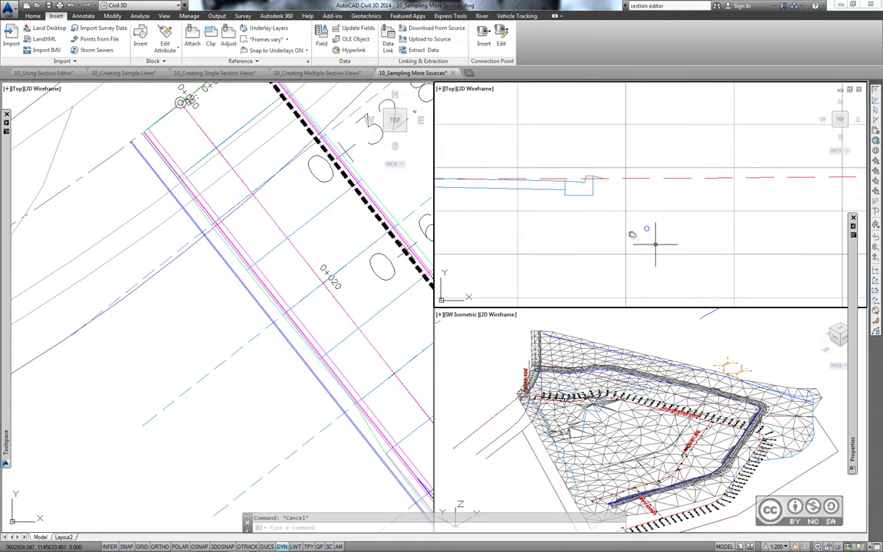
pyautogui.scroll(-4, 633, 171)
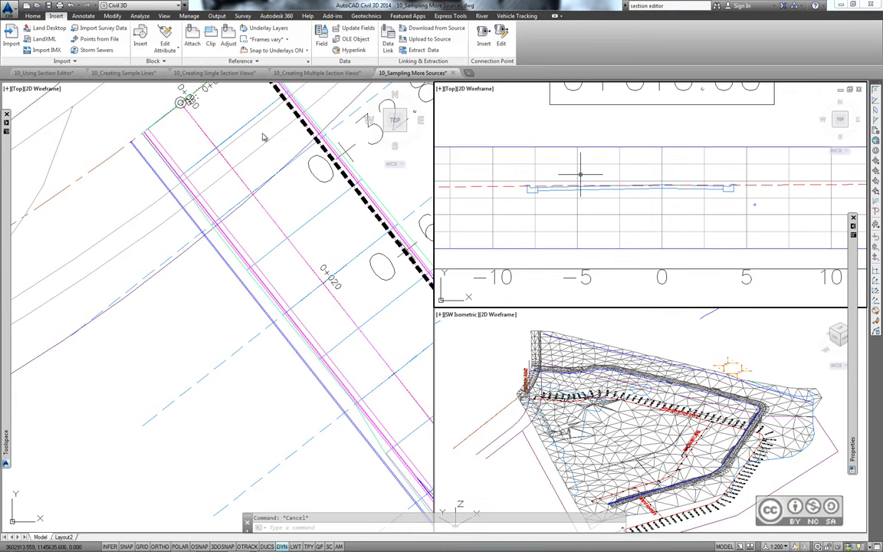
# Import the 10_Subsurface Rock.xml LandXML surface, then select the 0+010.00 section view
pyautogui.click(40, 42)
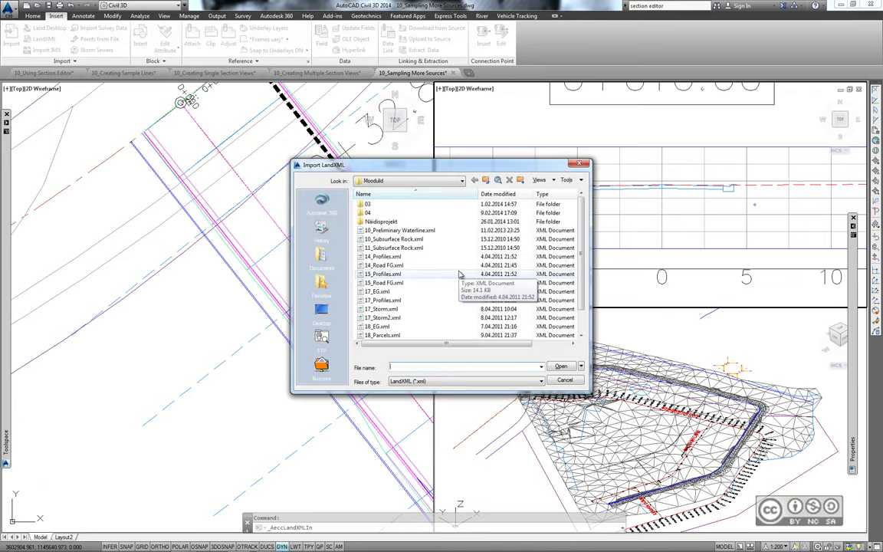
pyautogui.click(407, 240)
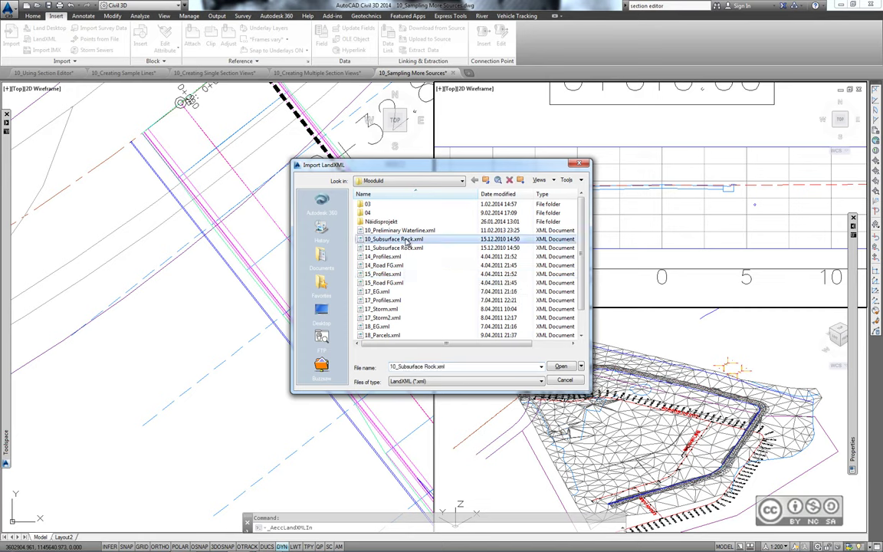
pyautogui.click(550, 367)
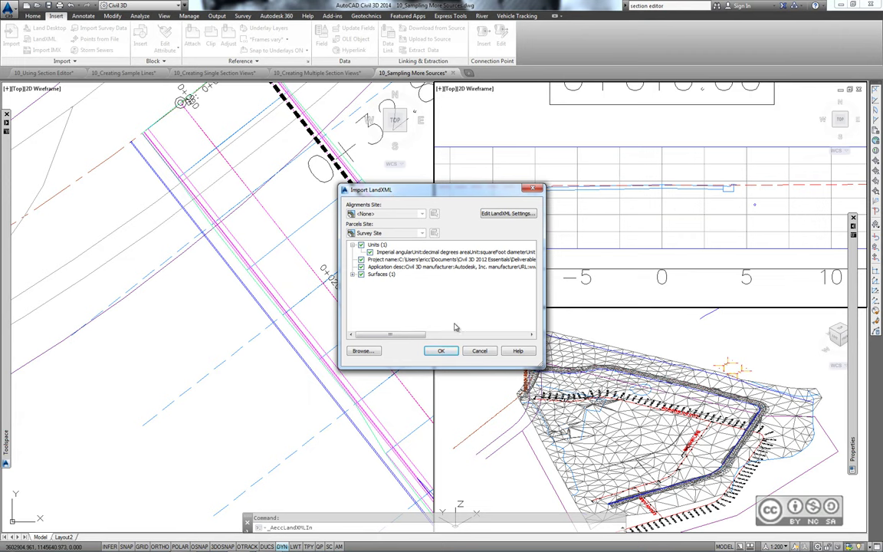
pyautogui.click(453, 355)
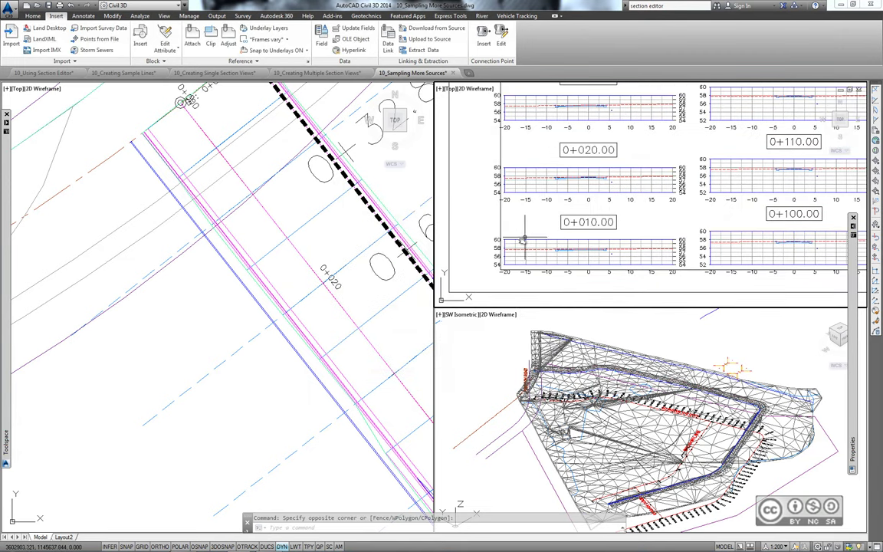
pyautogui.click(556, 255)
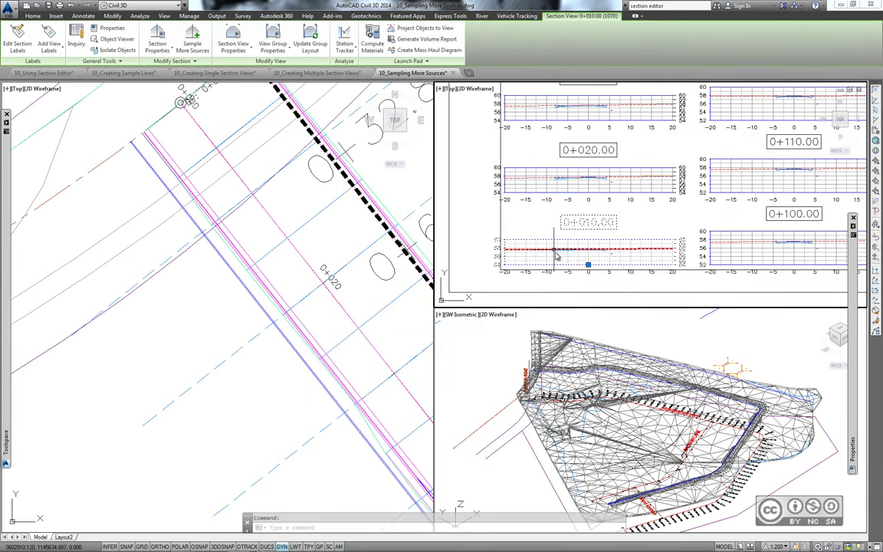
# Add the Rock surface as a sampled source using the Rock section style
pyautogui.click(192, 34)
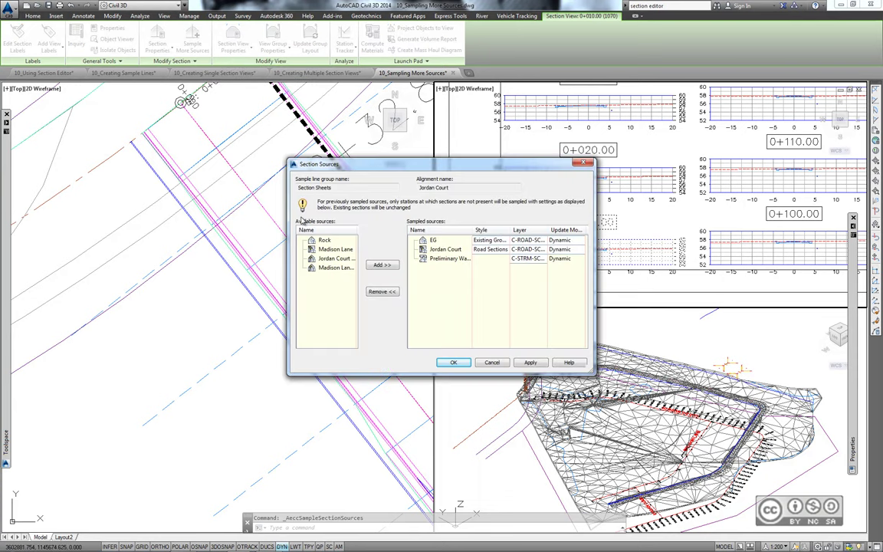
pyautogui.click(325, 240)
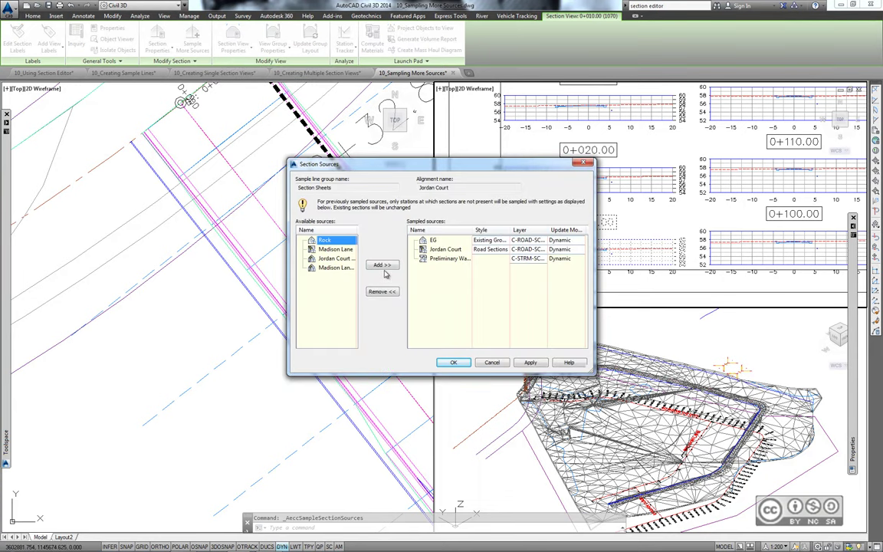
pyautogui.click(384, 266)
pyautogui.click(440, 249)
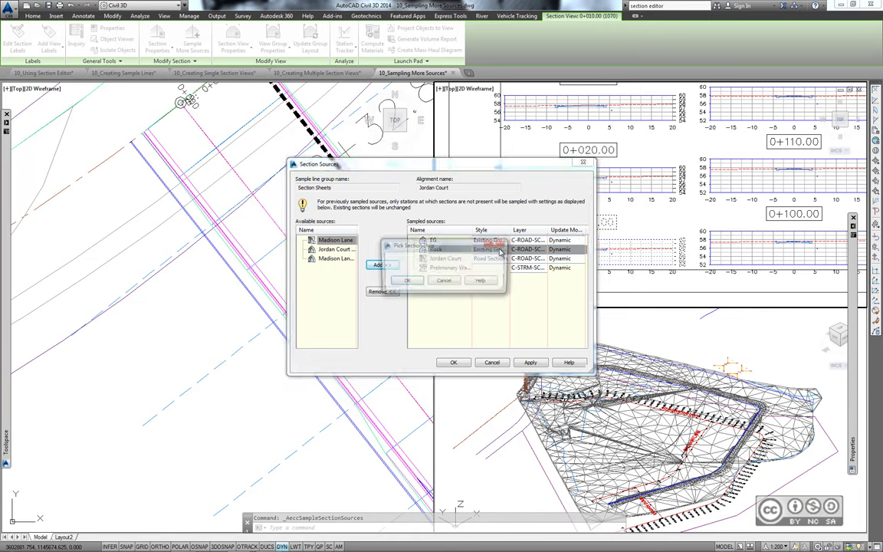
pyautogui.click(443, 266)
pyautogui.click(406, 290)
pyautogui.click(405, 281)
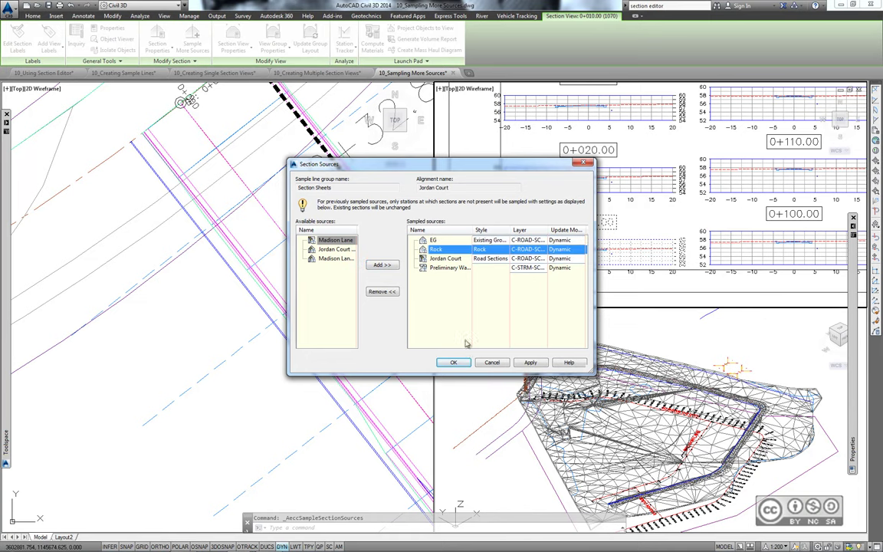
pyautogui.click(457, 363)
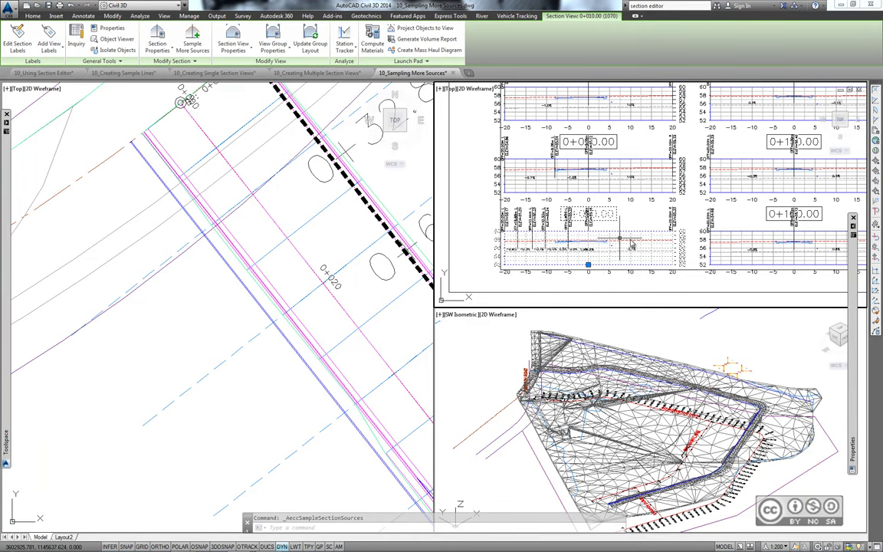
# Set the Rock section labels to _No Labels in the section view group properties
pyautogui.click(275, 36)
pyautogui.click(327, 230)
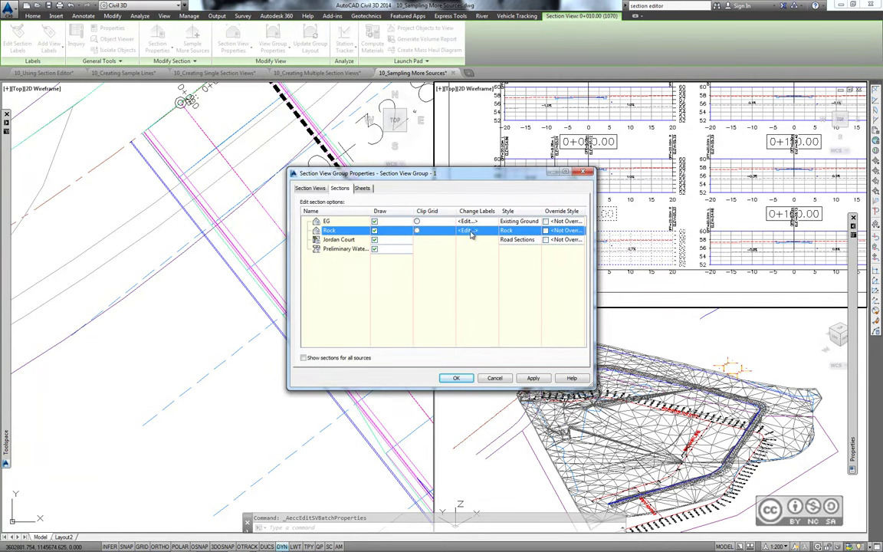
pyautogui.click(468, 231)
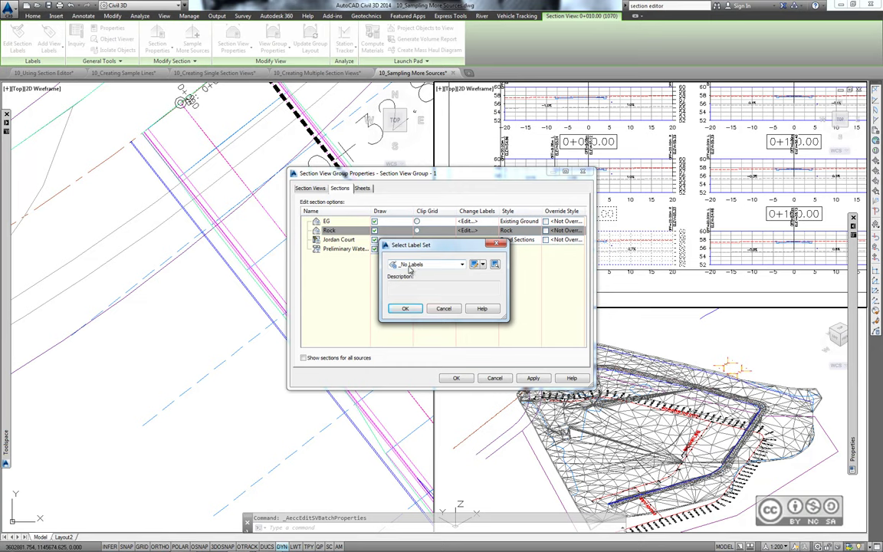
pyautogui.click(405, 308)
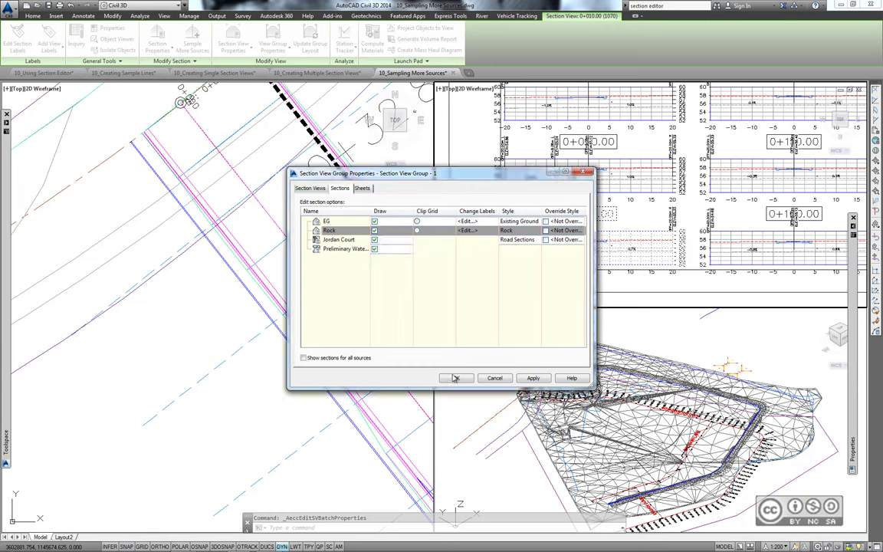
pyautogui.click(456, 378)
pyautogui.scroll(4, 610, 252)
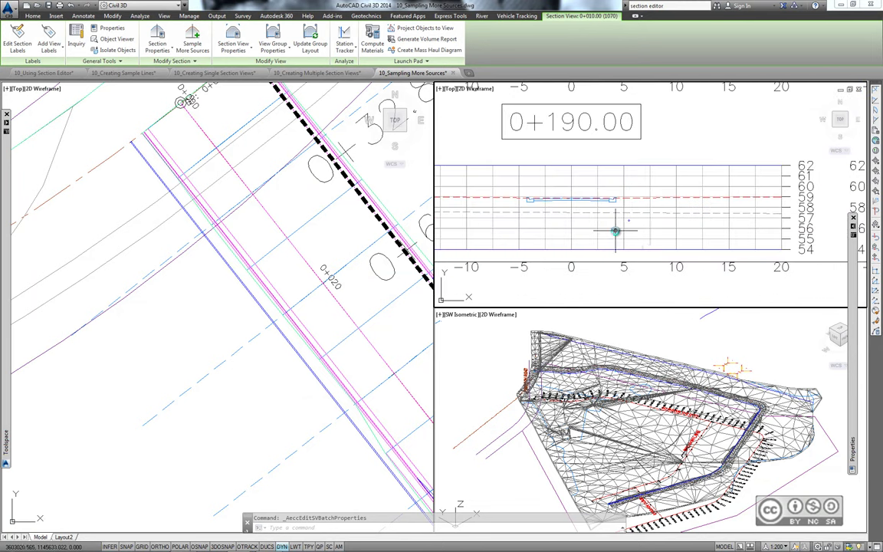
pyautogui.scroll(3, 634, 230)
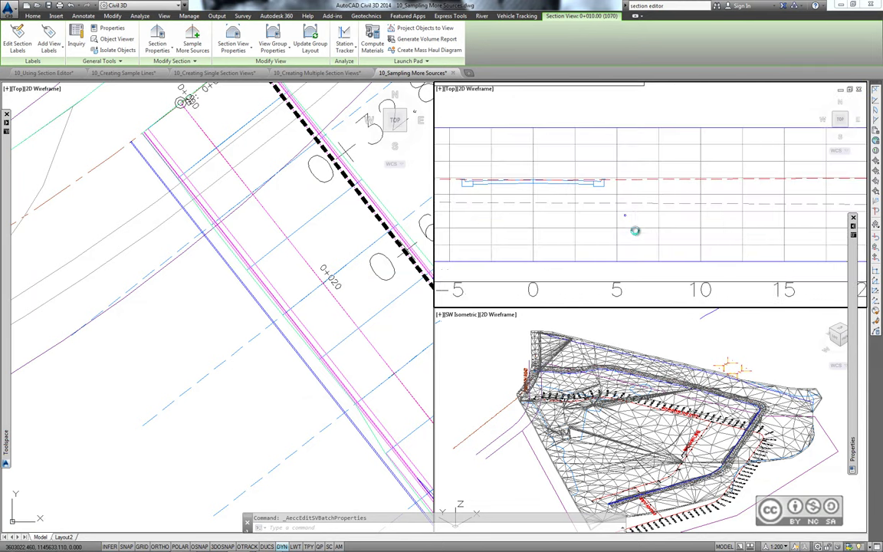
pyautogui.scroll(1, 633, 222)
pyautogui.scroll(2, 631, 226)
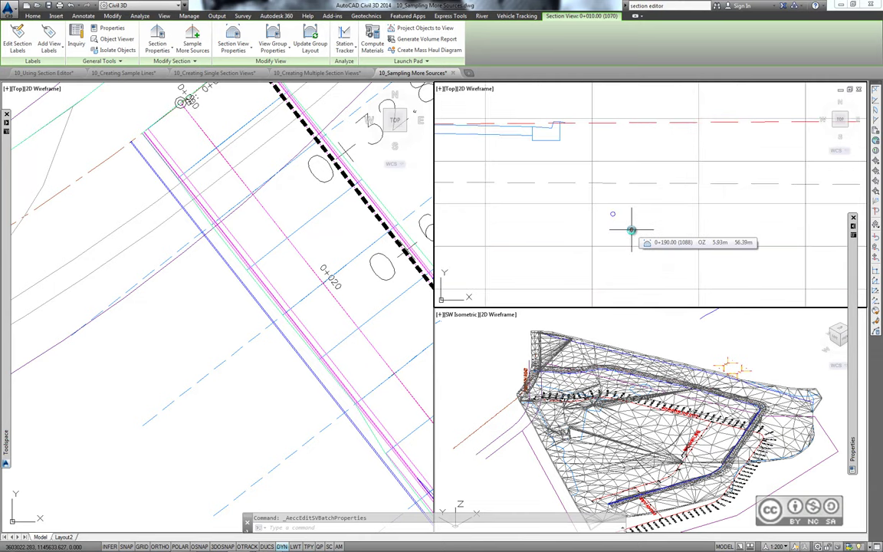
pyautogui.scroll(-5, 631, 229)
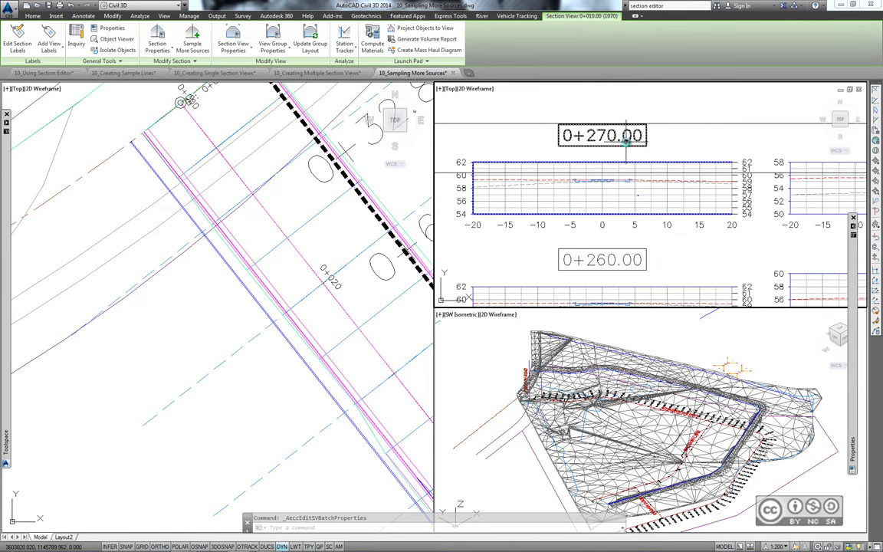
pyautogui.scroll(4, 675, 190)
pyautogui.scroll(-3, 682, 192)
pyautogui.scroll(1, 677, 196)
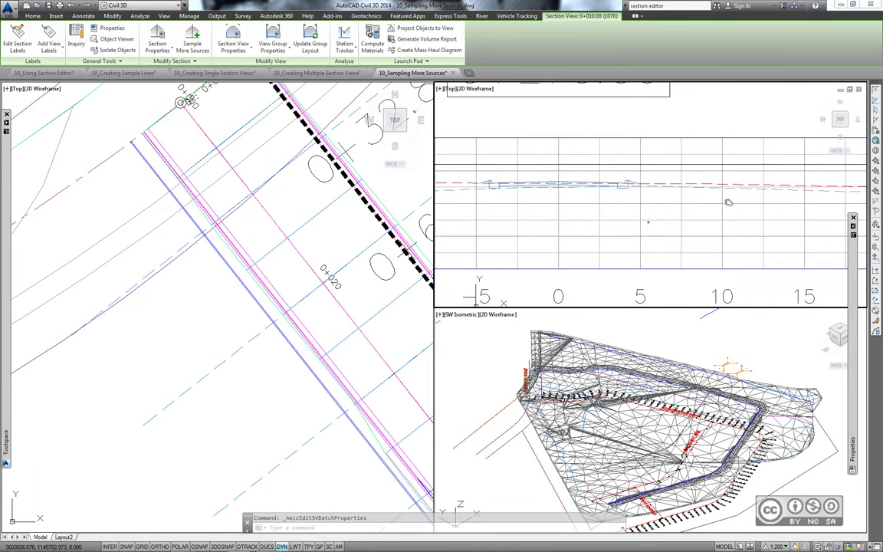
pyautogui.scroll(2, 672, 186)
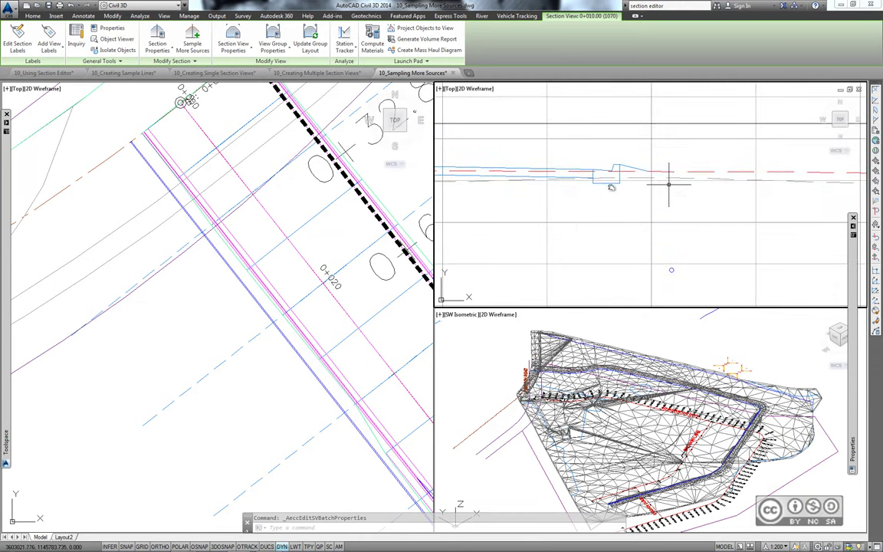
pyautogui.scroll(1, 667, 187)
pyautogui.moveTo(692, 189); pyautogui.dragTo(721, 192, button='middle')
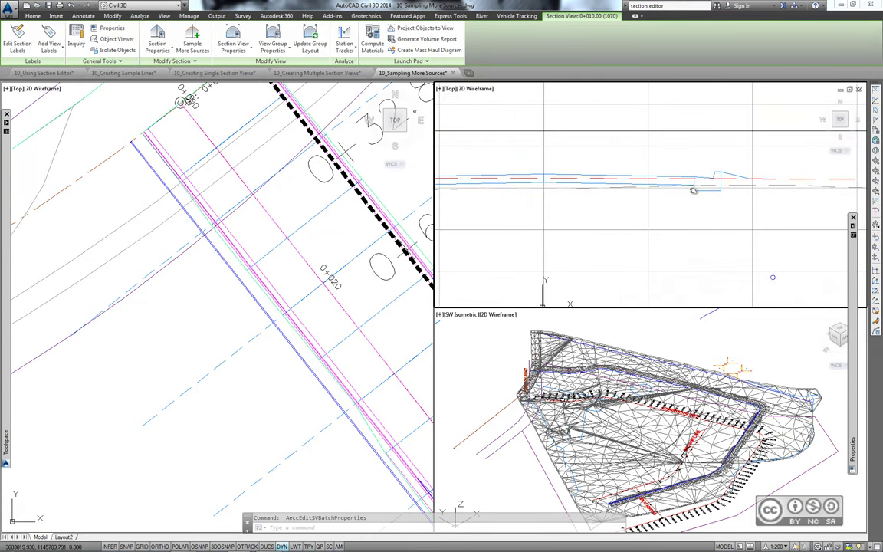
pyautogui.moveTo(685, 210)
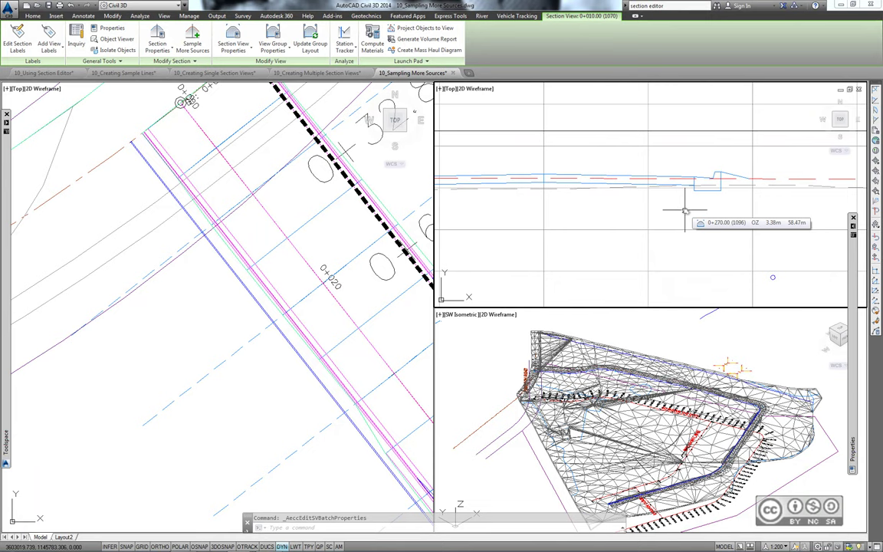
pyautogui.scroll(-3, 684, 209)
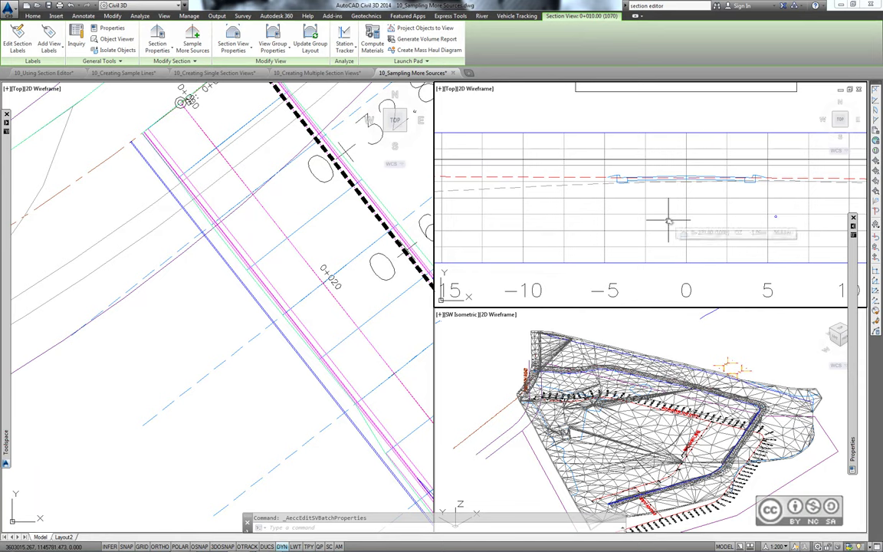
pyautogui.scroll(-2, 668, 221)
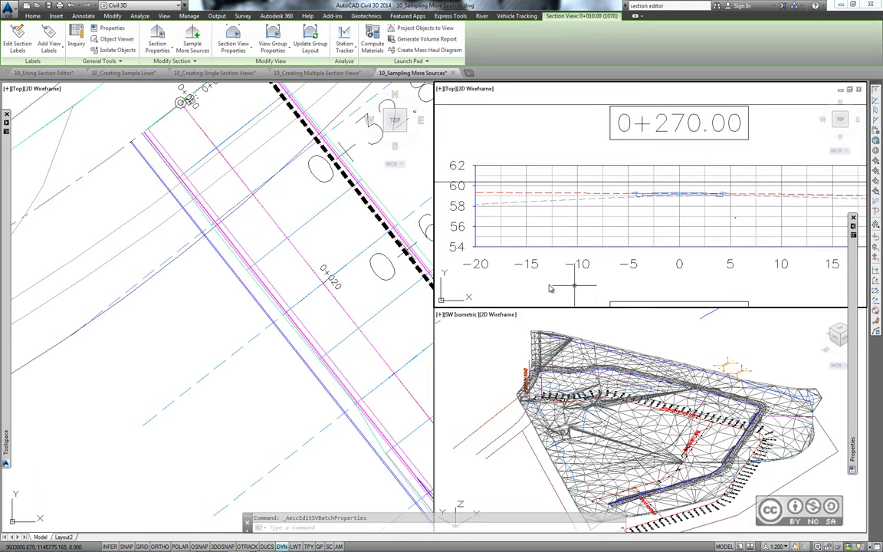
pyautogui.scroll(-5, 537, 253)
pyautogui.moveTo(627, 227); pyautogui.dragTo(646, 141, button='middle')
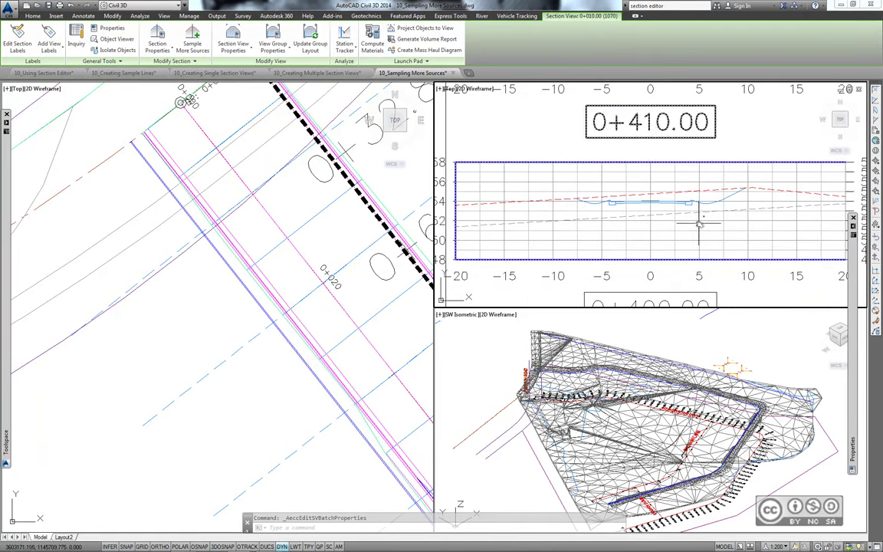
pyautogui.scroll(-3, 693, 226)
pyautogui.scroll(3, 666, 221)
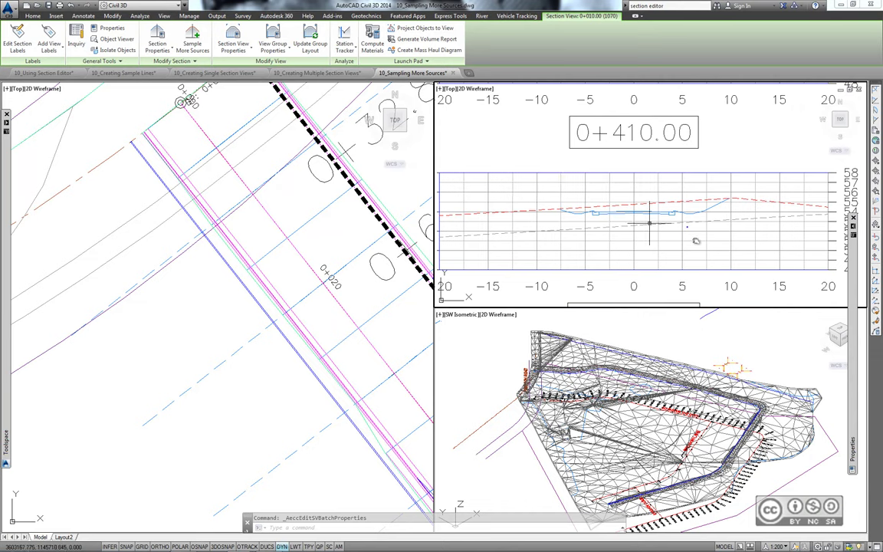
pyautogui.scroll(2, 636, 215)
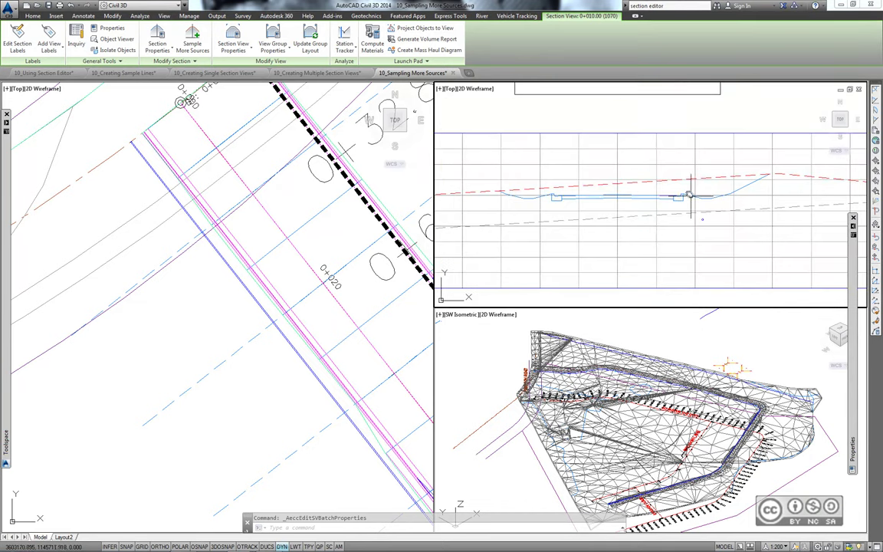
pyautogui.scroll(-3, 689, 211)
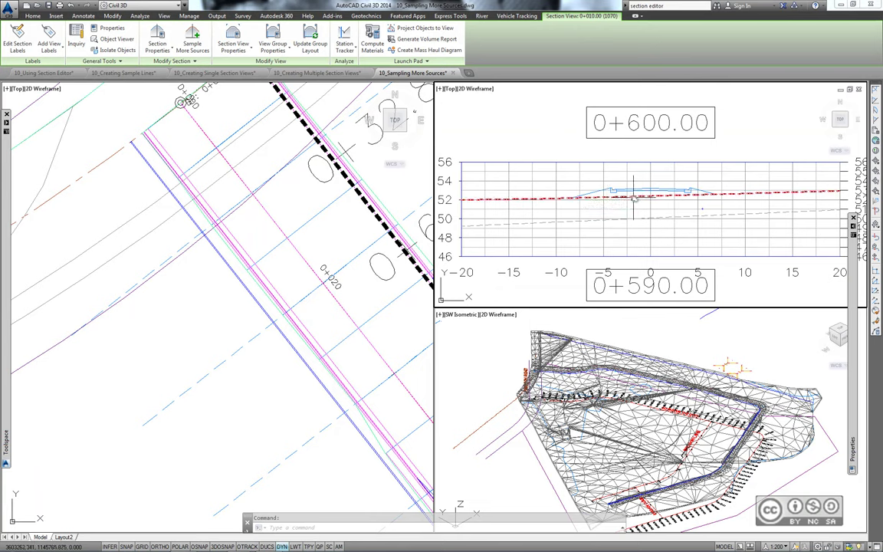
pyautogui.scroll(2, 633, 191)
pyautogui.scroll(-1, 571, 267)
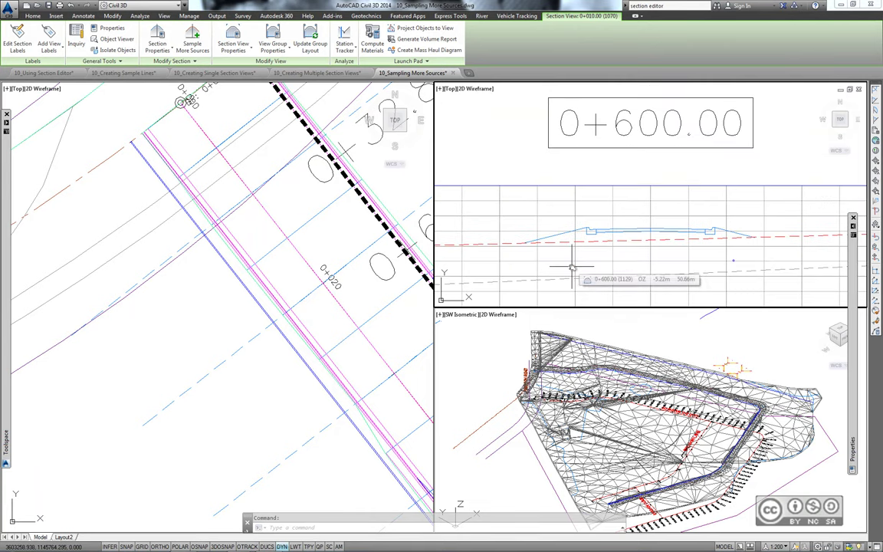